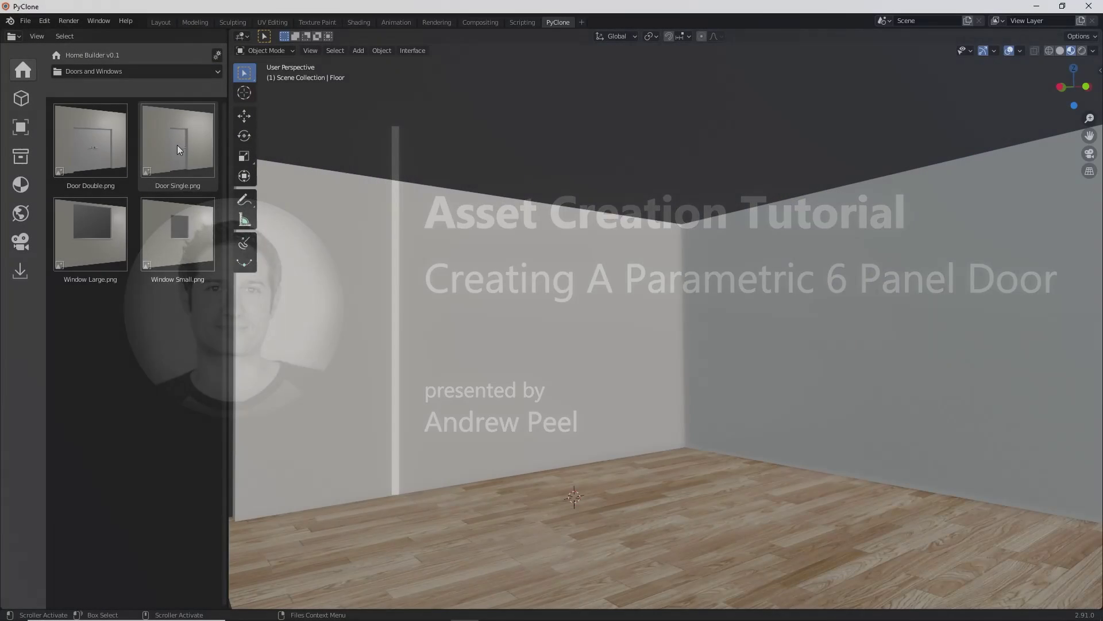
# Place a Door Single asset on the white wall and set its door panel to 6 Panel Door.
pyautogui.moveTo(177, 145); pyautogui.dragTo(415, 361)
pyautogui.click(468, 358)
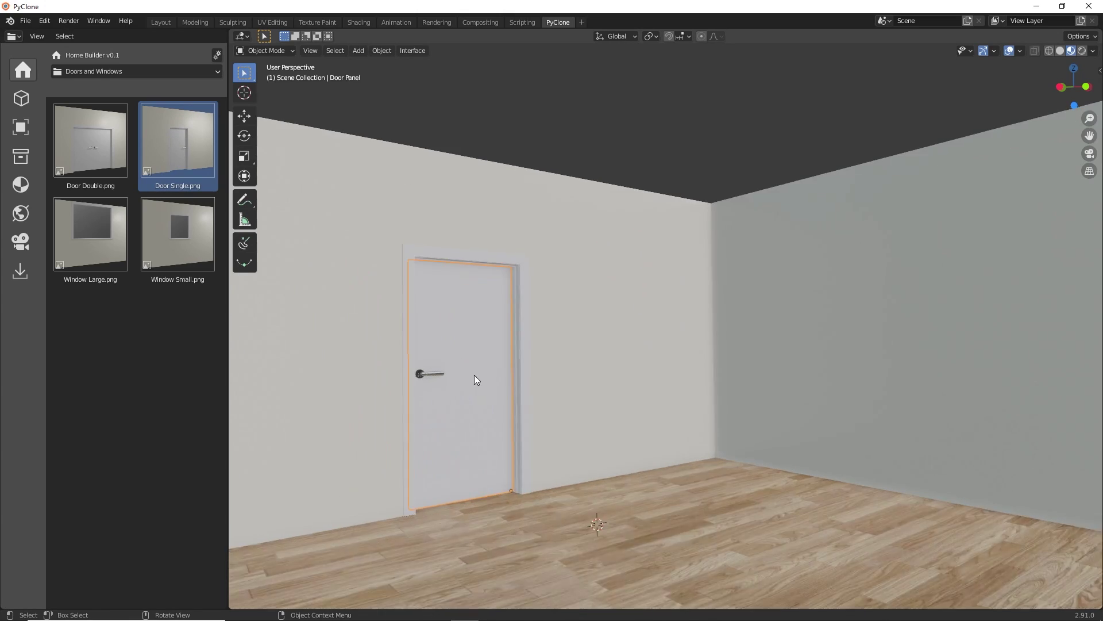
pyautogui.rightClick(494, 371)
pyautogui.click(519, 369)
pyautogui.moveTo(505, 304); pyautogui.dragTo(687, 212)
pyautogui.click(698, 423)
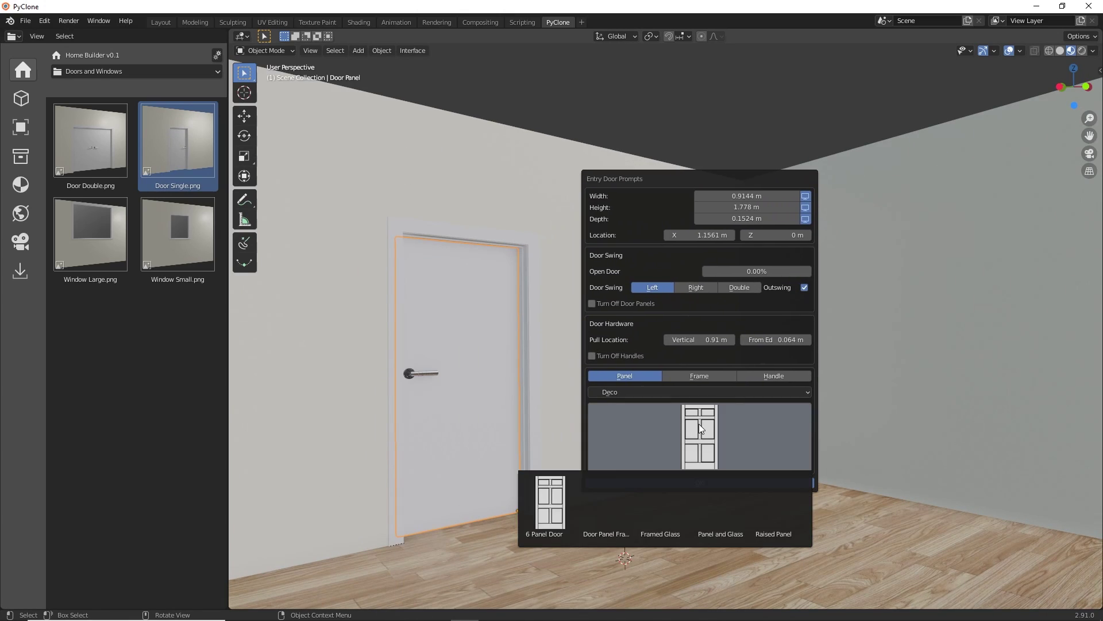
pyautogui.click(554, 502)
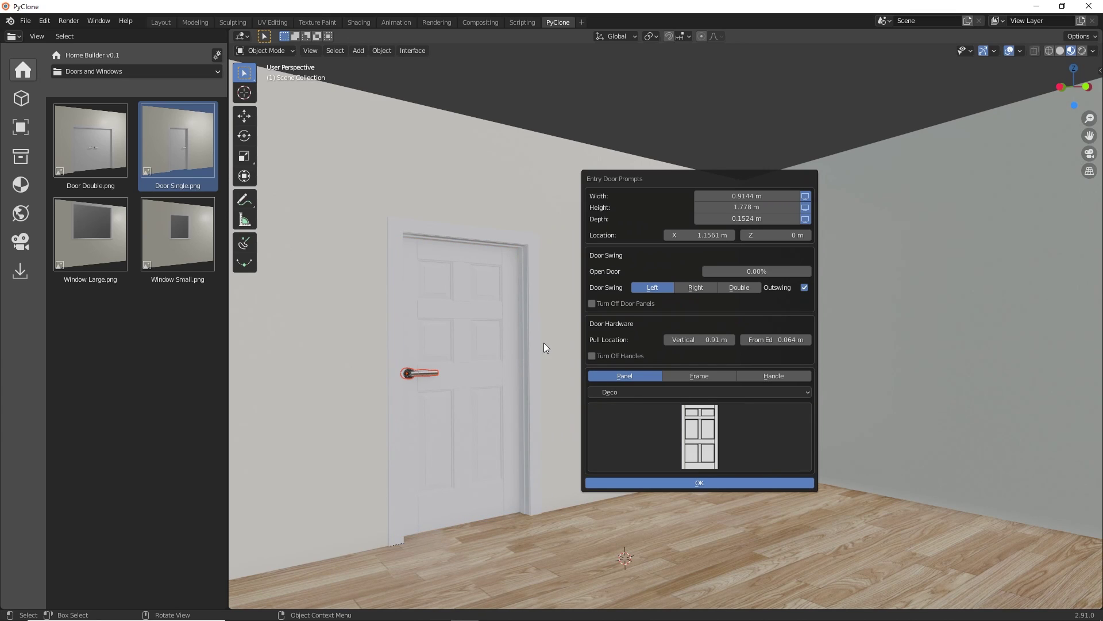
# Set the entry door to 1.624 m wide and 2.078 m high, with a Double door swing.
pyautogui.moveTo(741, 195); pyautogui.dragTo(796, 196)
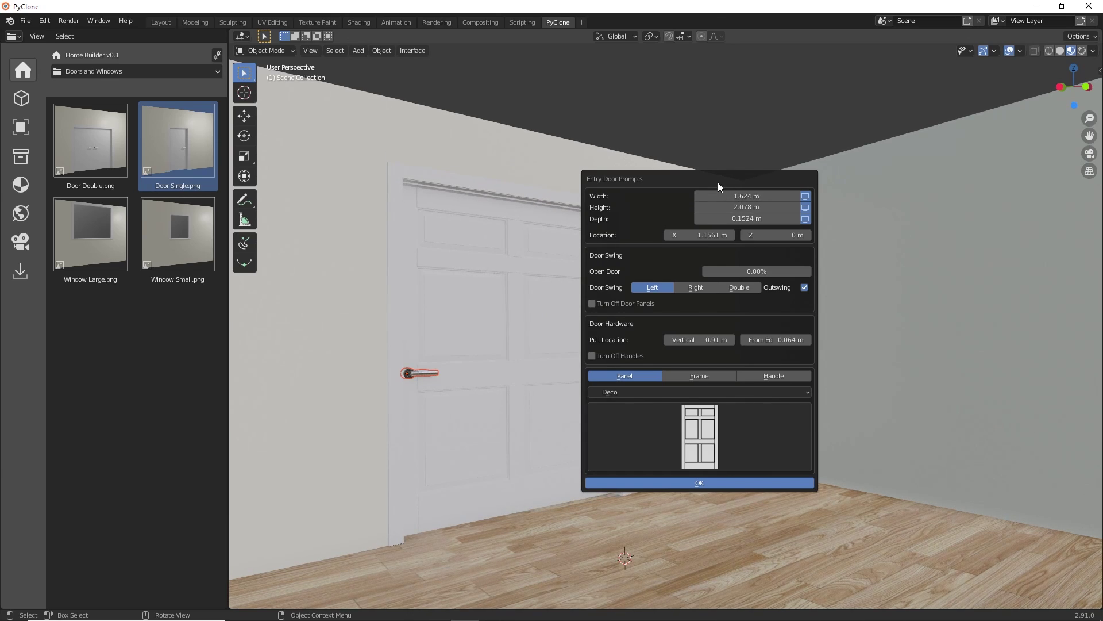
pyautogui.moveTo(718, 181); pyautogui.dragTo(838, 178)
pyautogui.click(854, 283)
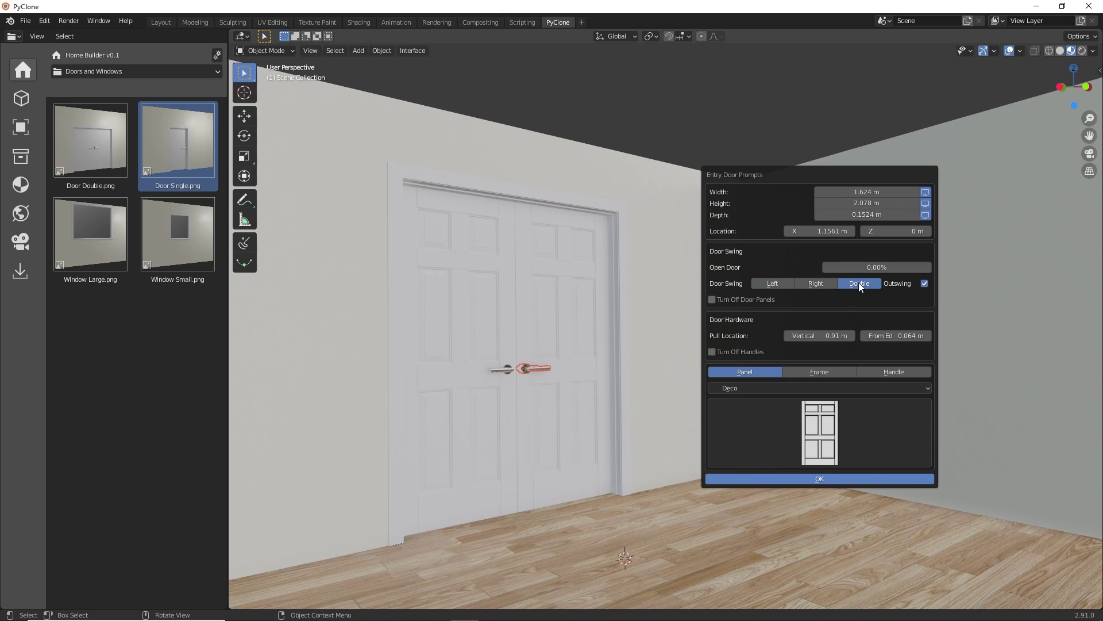
# Try the double doors' opening amount, turn off Outswing, and leave both doors partly open.
pyautogui.moveTo(863, 267); pyautogui.dragTo(822, 267)
pyautogui.click(924, 283)
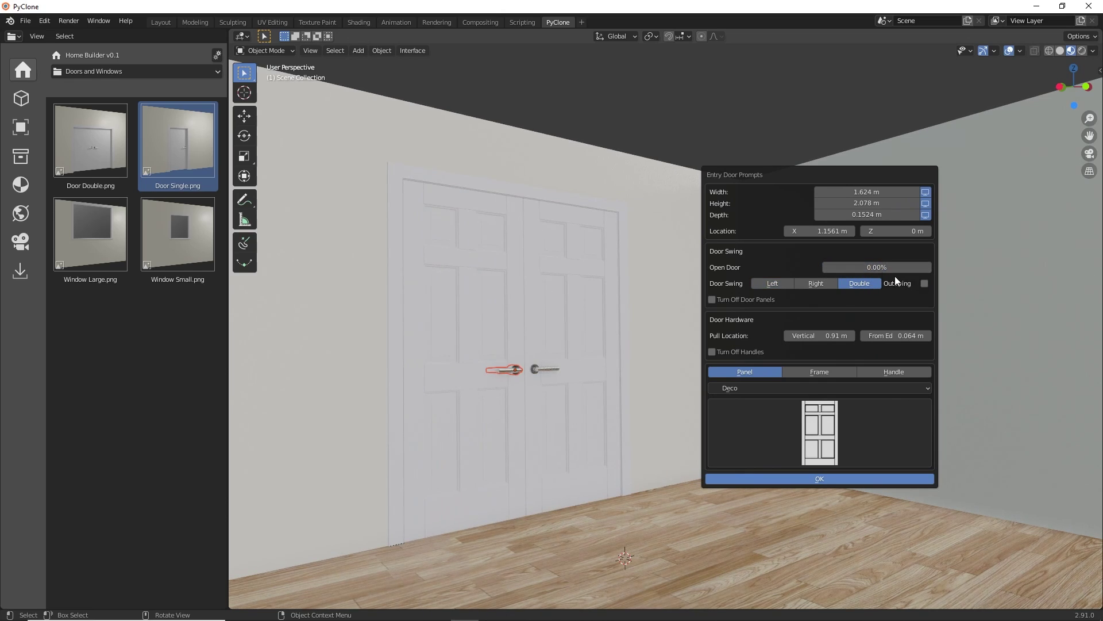
pyautogui.moveTo(896, 267); pyautogui.dragTo(846, 264)
# Place a Window Small asset between the double doors and the room corner, sized 1.064 m wide by 1.456 m high.
pyautogui.moveTo(701, 231); pyautogui.dragTo(602, 267, button='middle')
pyautogui.moveTo(181, 239); pyautogui.dragTo(585, 270)
pyautogui.click(584, 270)
pyautogui.click(632, 295)
pyautogui.rightClick(724, 276)
pyautogui.click(768, 281)
pyautogui.moveTo(767, 285); pyautogui.dragTo(898, 245)
pyautogui.moveTo(926, 284); pyautogui.dragTo(931, 256)
# Set the window's insert to the Deco sliding window style with divided glass panes.
pyautogui.click(879, 339)
pyautogui.click(874, 382)
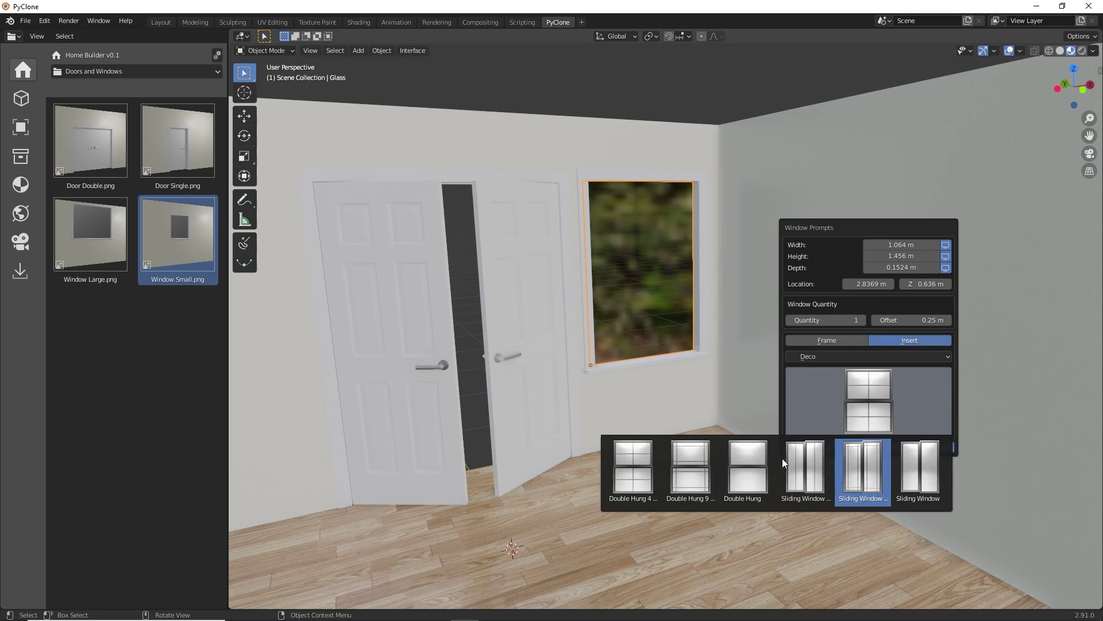
pyautogui.click(805, 464)
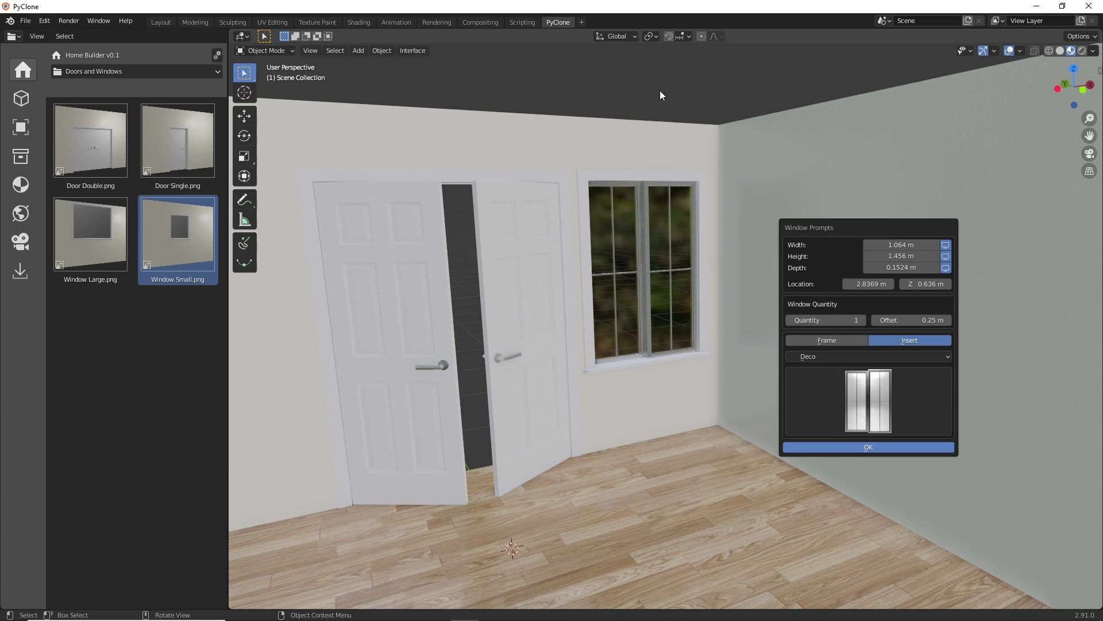
# Change the asset library category and place its first two assets in the room along the adjoining wall.
pyautogui.moveTo(677, 268); pyautogui.dragTo(565, 259, button='middle')
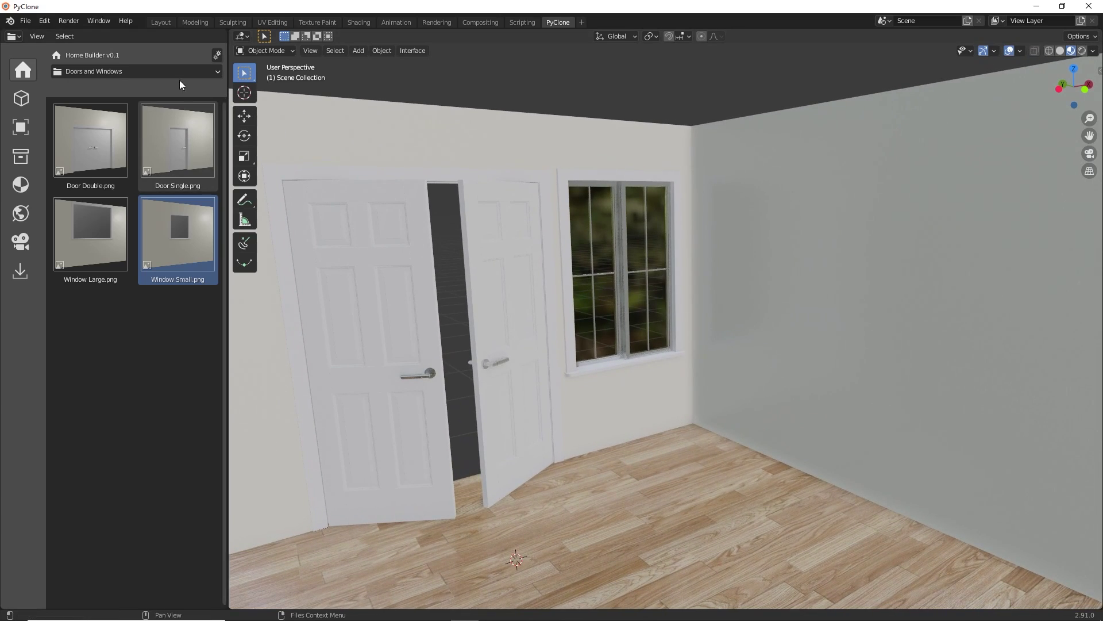
pyautogui.click(167, 72)
pyautogui.click(152, 107)
pyautogui.moveTo(100, 149); pyautogui.dragTo(780, 351)
pyautogui.click(780, 350)
pyautogui.moveTo(794, 367); pyautogui.dragTo(574, 275, button='middle')
pyautogui.click(200, 151)
pyautogui.moveTo(200, 152); pyautogui.dragTo(711, 346)
pyautogui.click(712, 346)
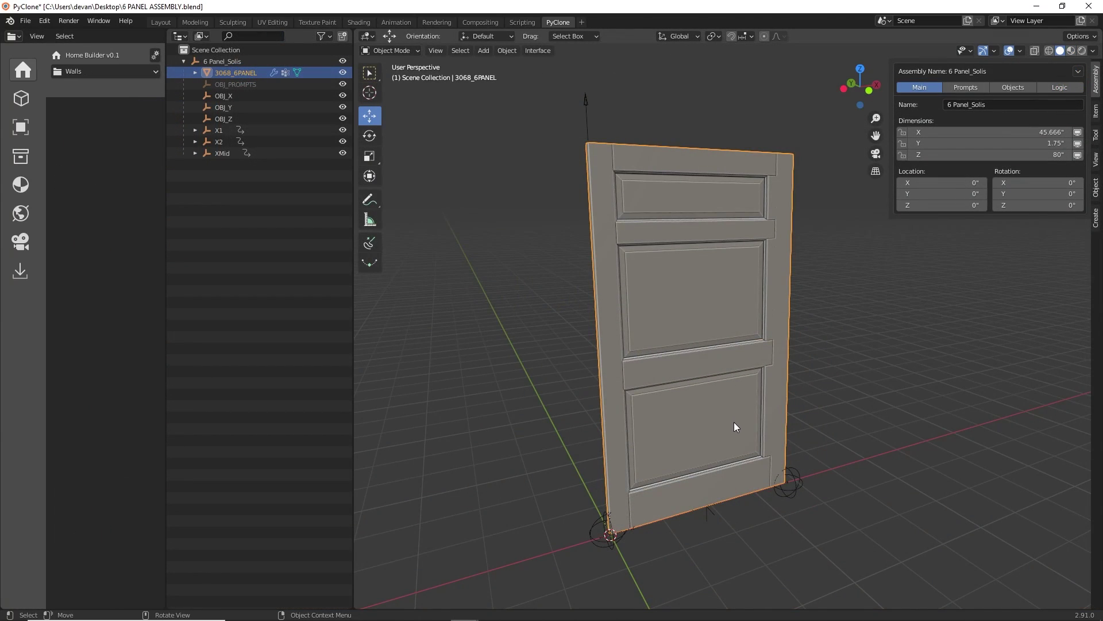
# Stretch the door assembly by moving OBJ_X about 34.3 inches along X, and shorten it by moving OBJ_X back about 19.9 inches.
pyautogui.moveTo(733, 422)
pyautogui.mouseDown(button='middle')
pyautogui.moveTo(695, 412)
pyautogui.moveTo(767, 412)
pyautogui.moveTo(731, 422)
pyautogui.mouseUp(button='middle')
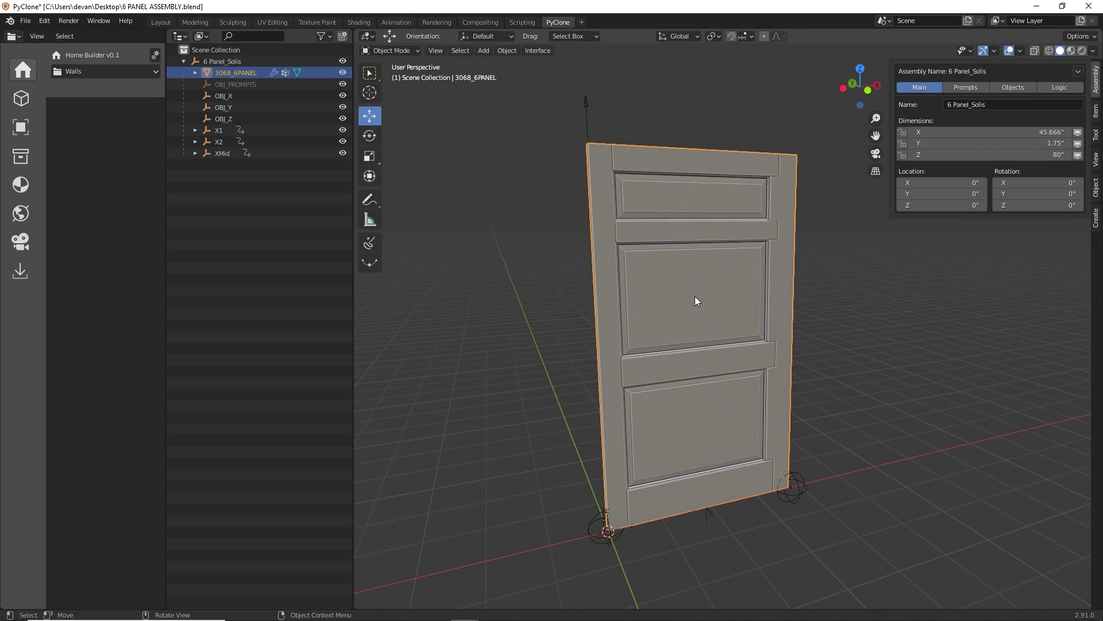
pyautogui.click(801, 493)
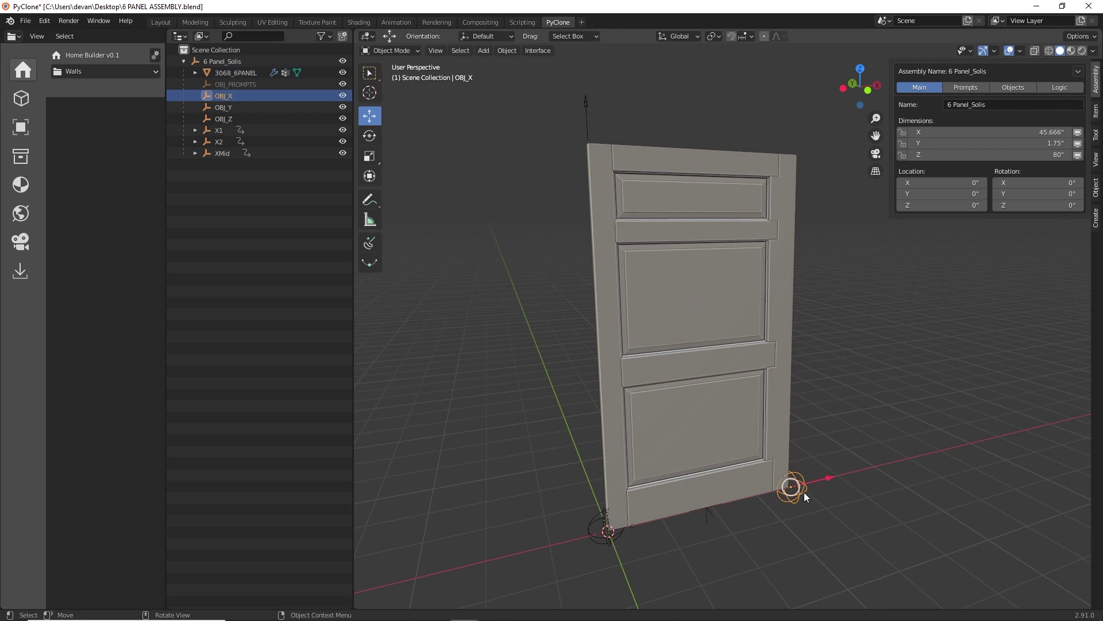
pyautogui.press('g')
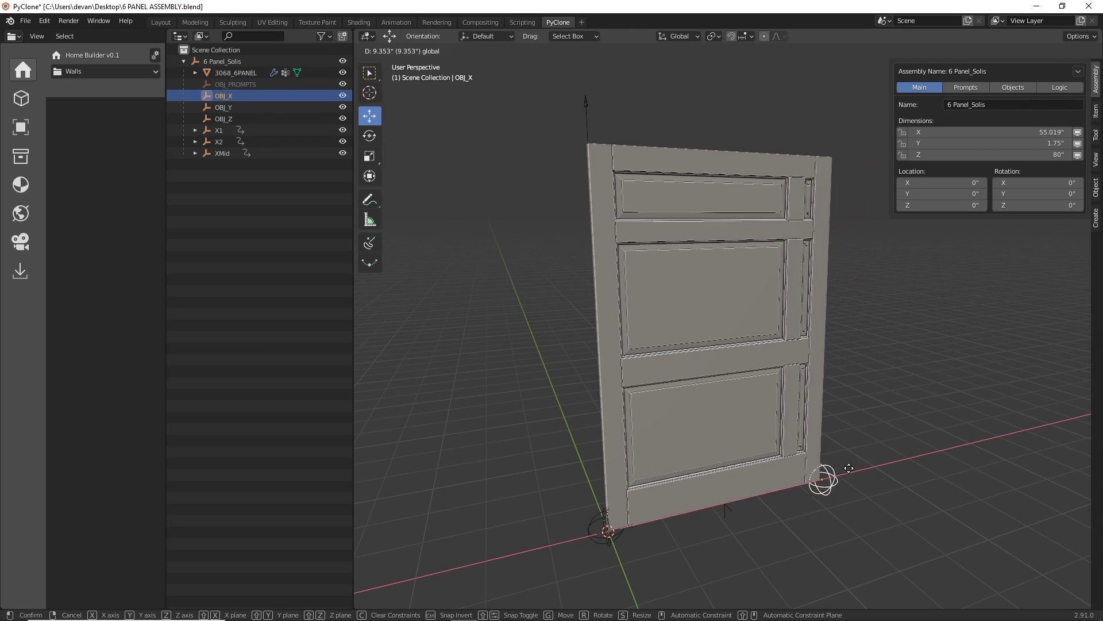
pyautogui.click(928, 453)
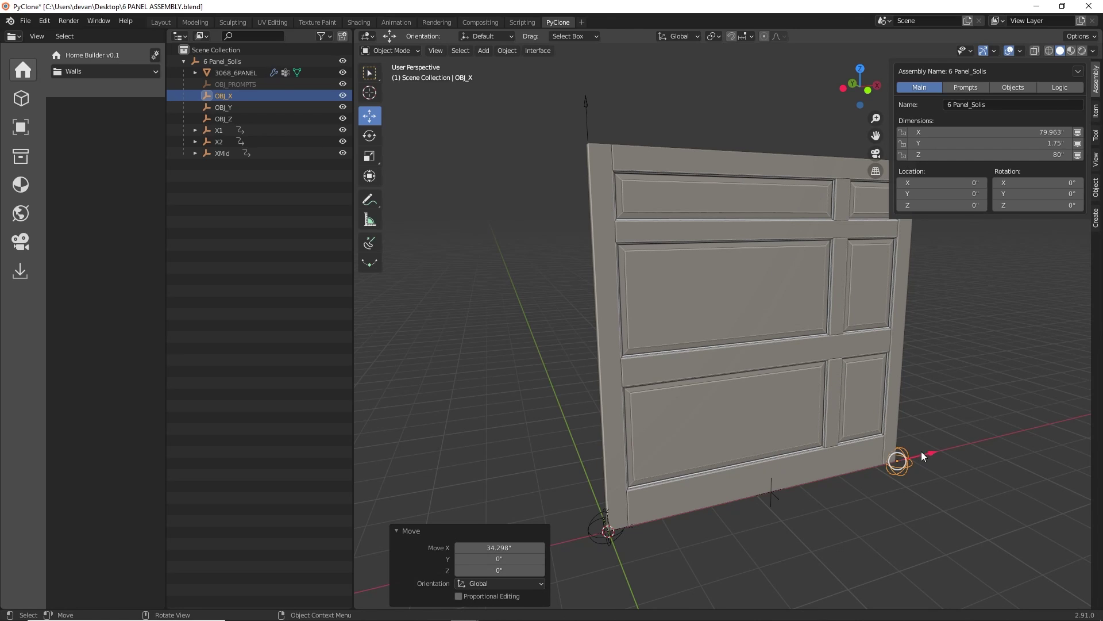
pyautogui.press('g')
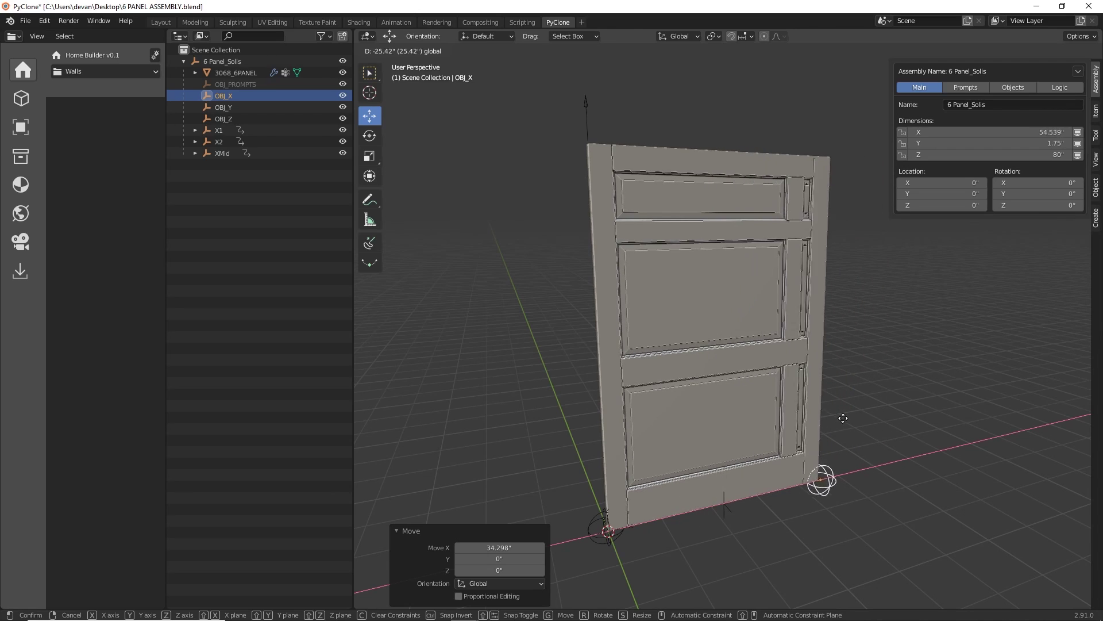
pyautogui.click(842, 332)
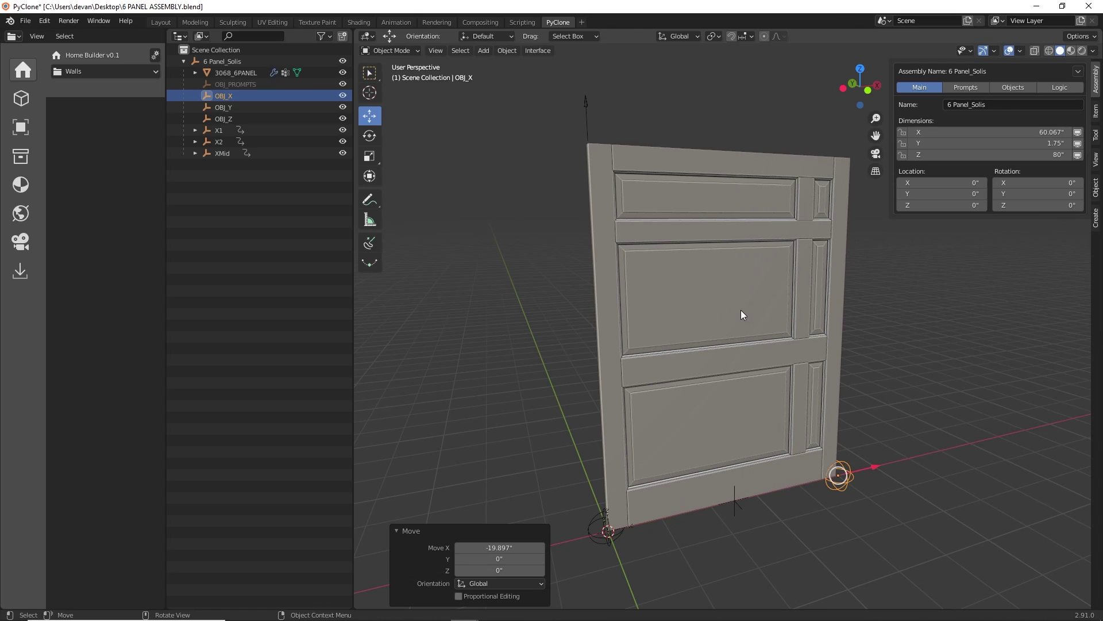
# Remove all five Hook modifiers (OBJ_Y, OBJ_Z, X1, X2 and XMid) from the 3068_6PANEL door mesh.
pyautogui.click(701, 281)
pyautogui.click(183, 36)
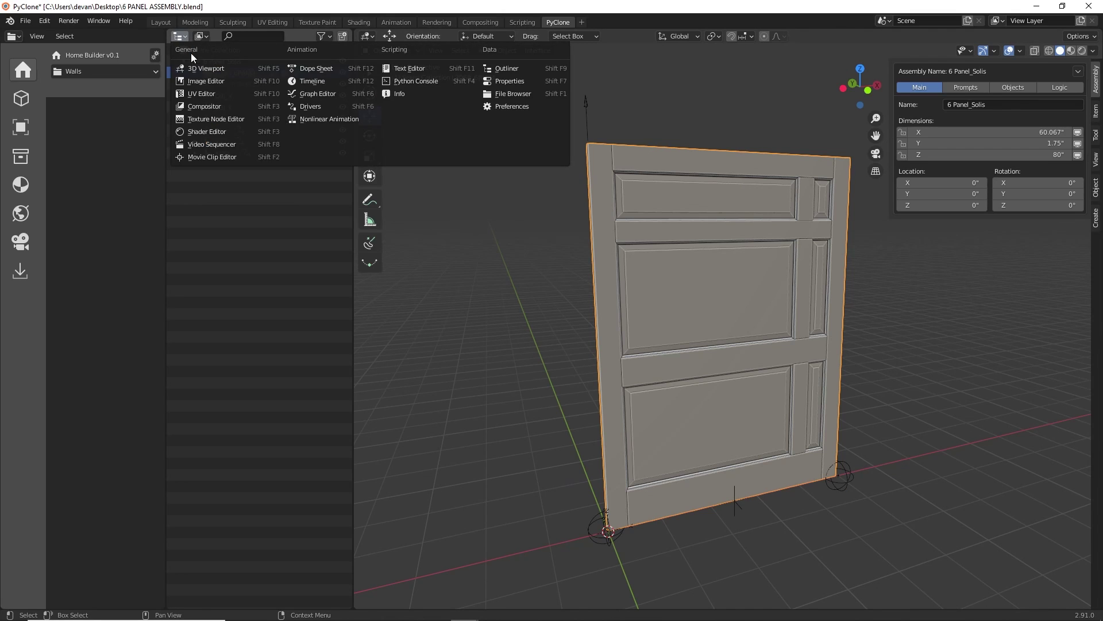
pyautogui.click(495, 81)
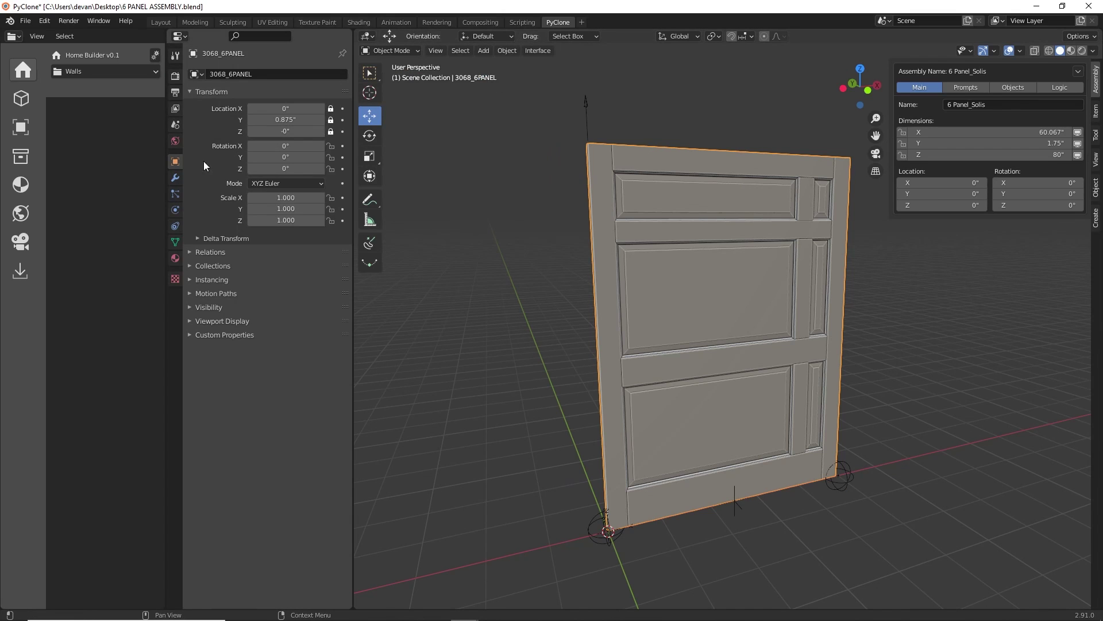
pyautogui.click(175, 177)
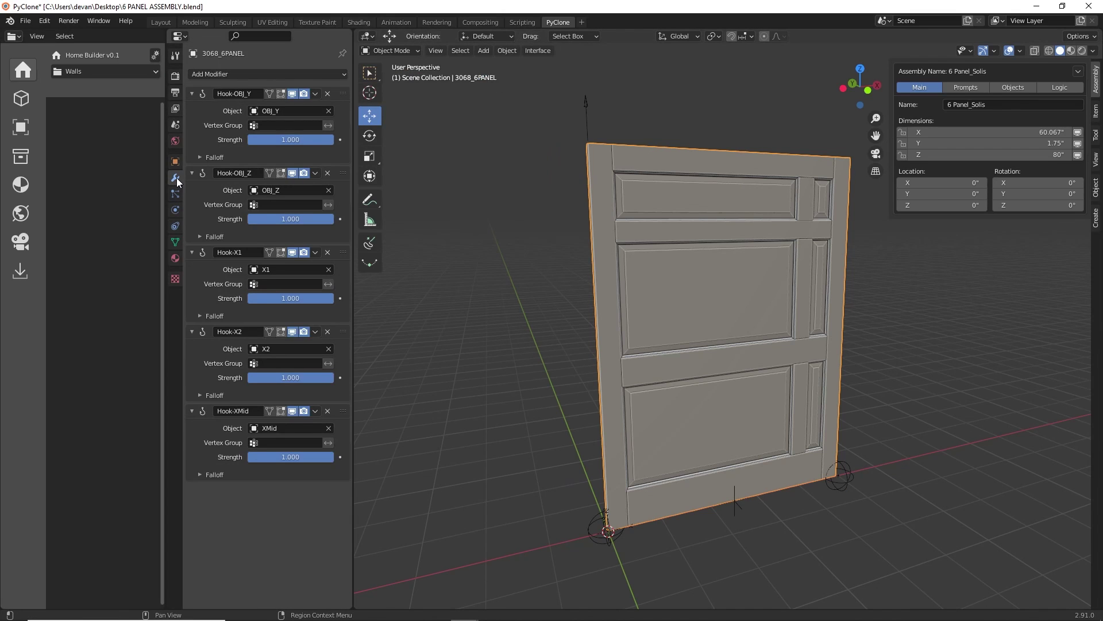
pyautogui.click(327, 93)
pyautogui.click(327, 93)
pyautogui.click(327, 93)
pyautogui.click(327, 93)
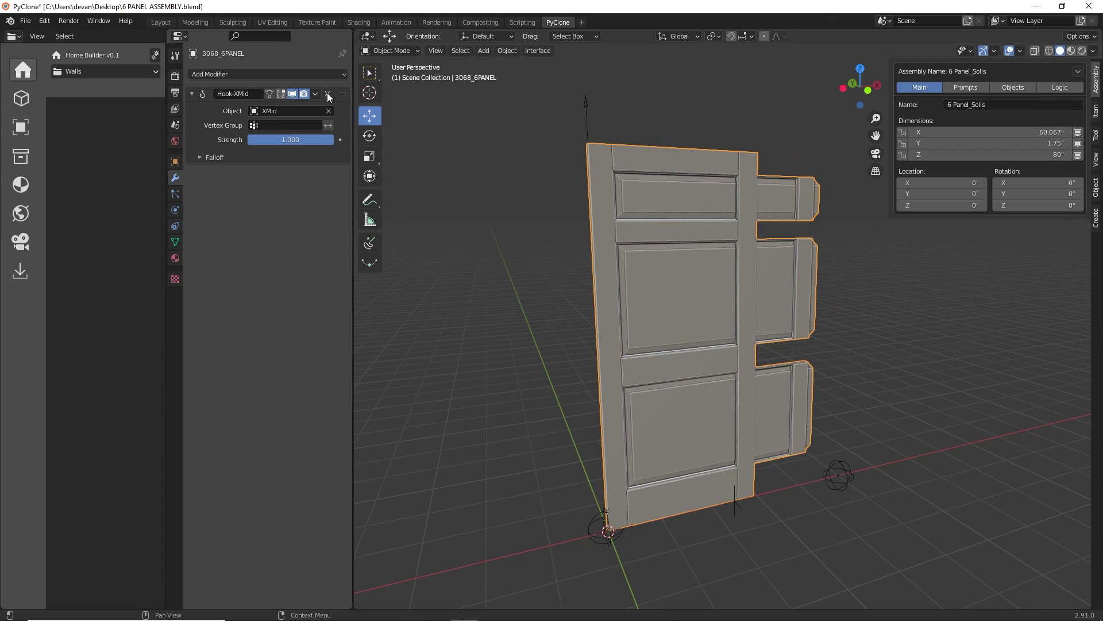
pyautogui.click(327, 93)
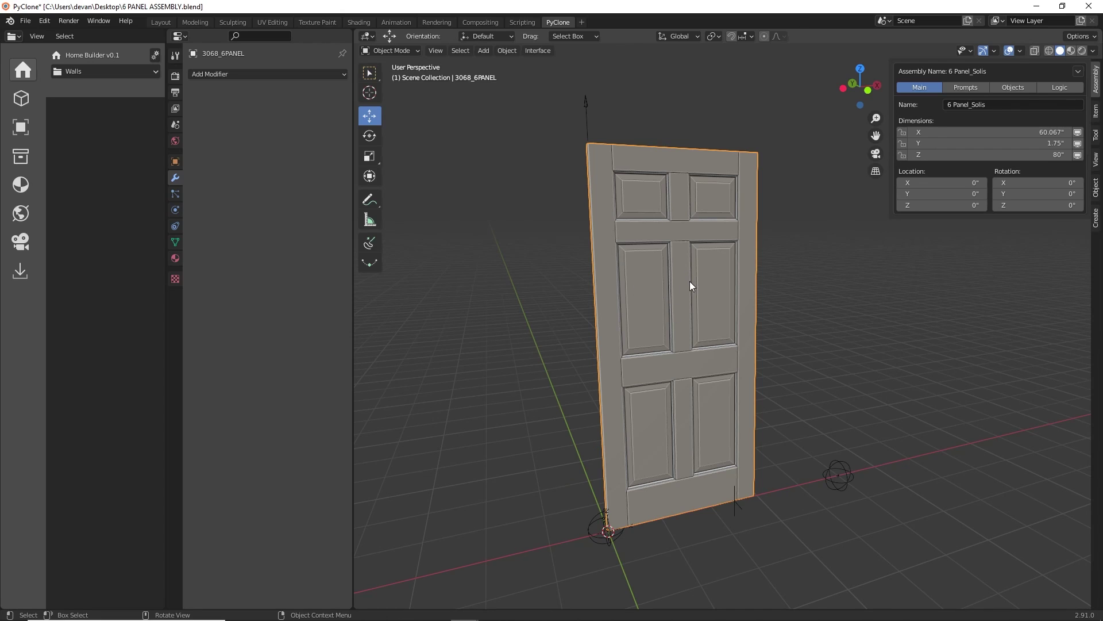
# Copy the 3068_6PANEL door mesh and switch to the other PyClone window with the empty scene.
pyautogui.click(781, 240)
pyautogui.click(696, 247)
pyautogui.hotkey('ctrl', 'c')
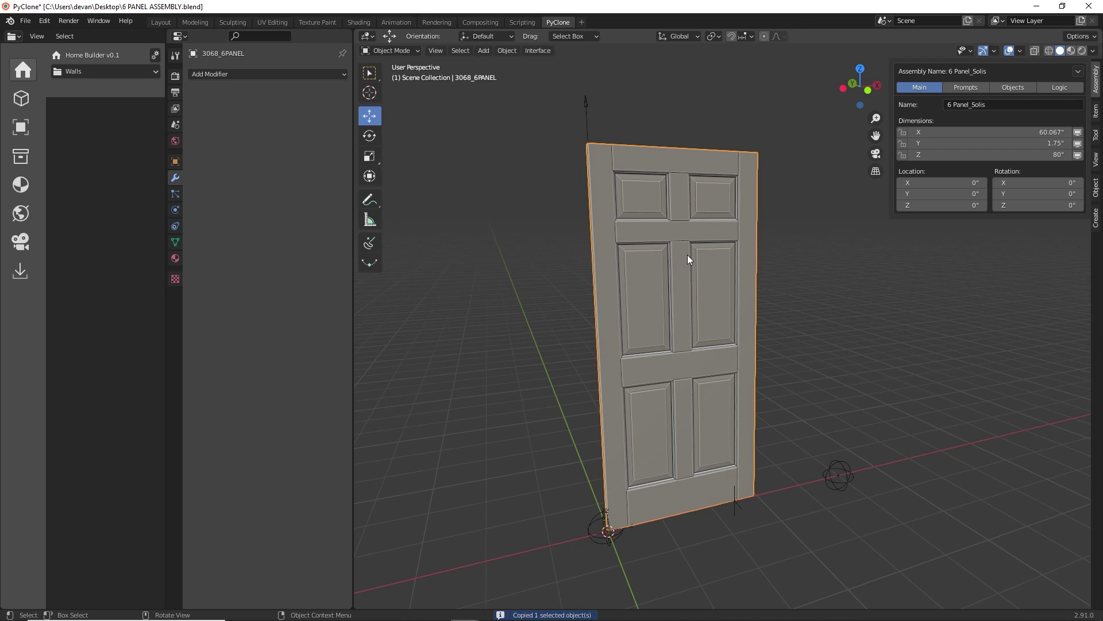
pyautogui.click(1037, 6)
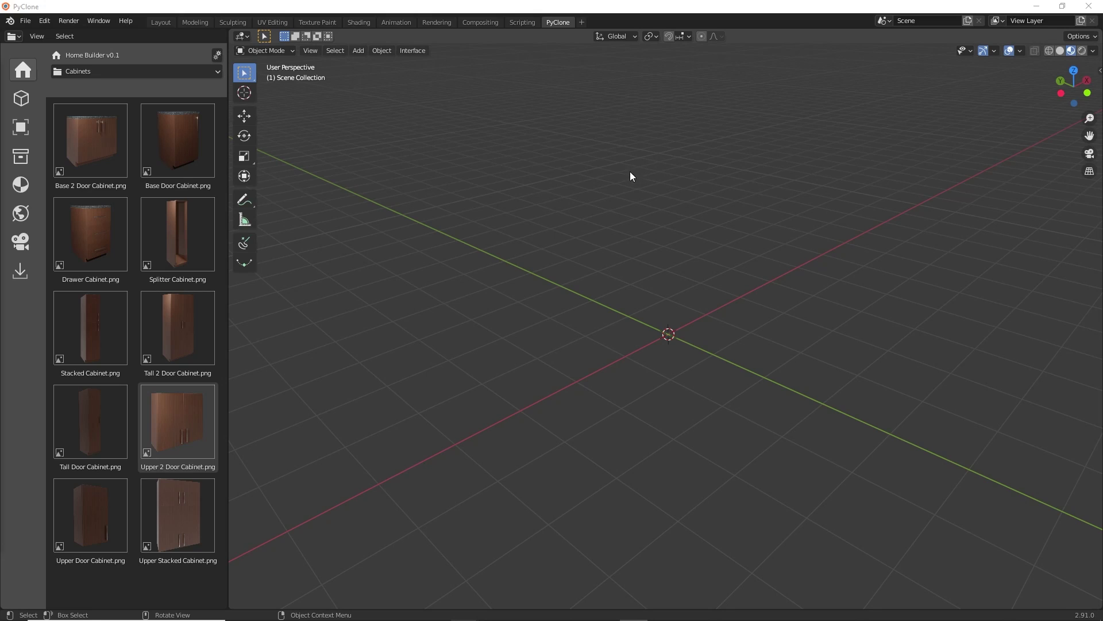
# Create a new asset in the Entry Door Panels category of the Home Builder asset library.
pyautogui.click(217, 55)
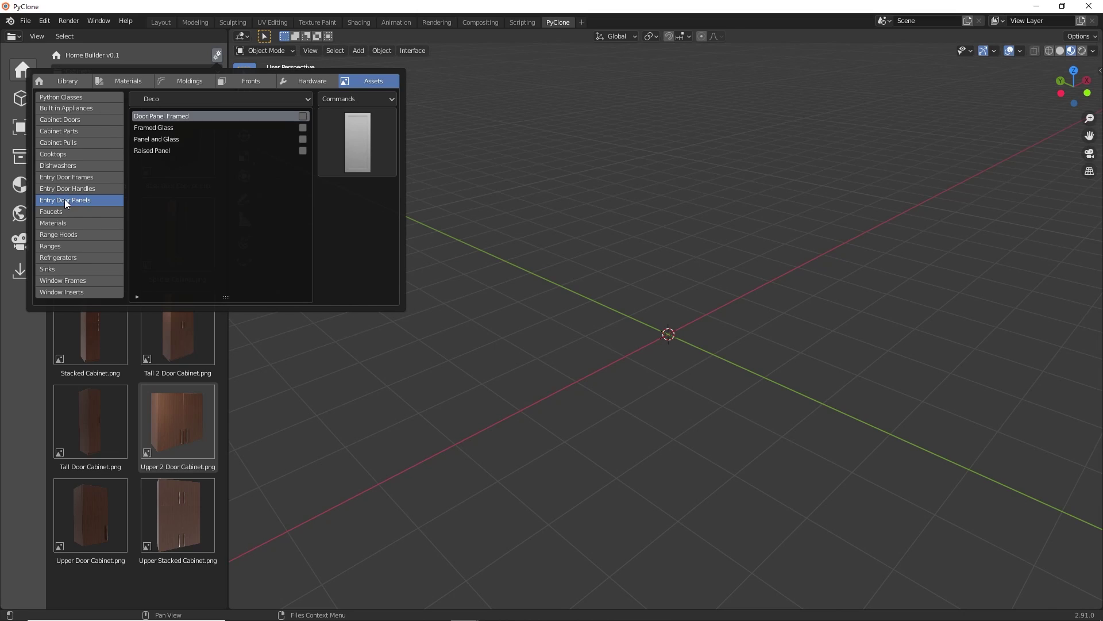
pyautogui.click(351, 100)
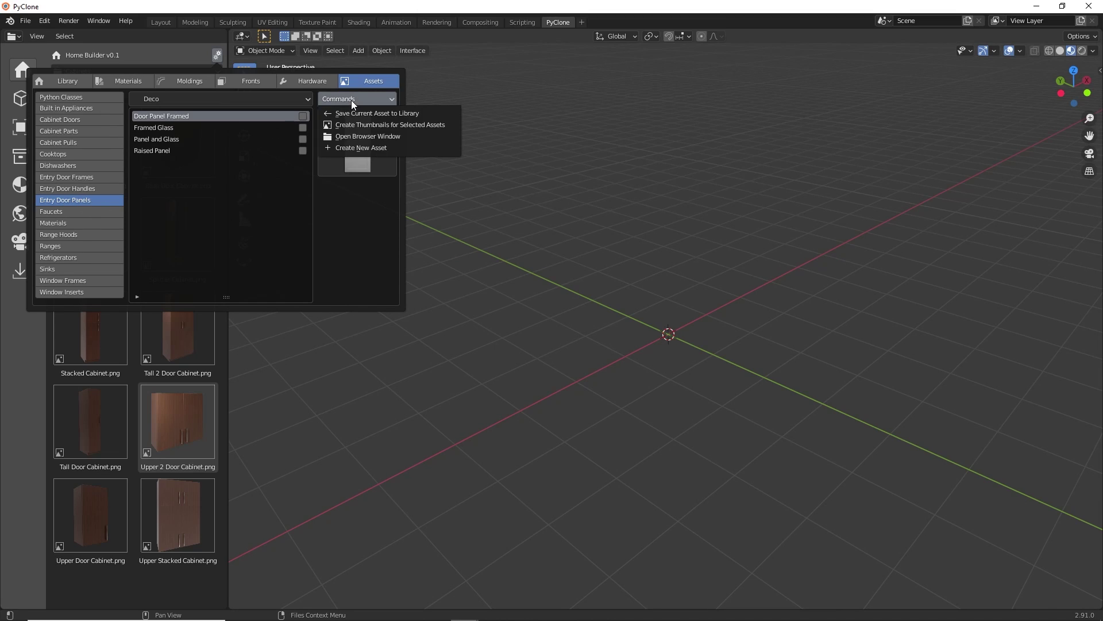
pyautogui.click(370, 147)
# Paste the copied door mesh into the new Entry Door Panel scene and display the viewport in solid shading.
pyautogui.moveTo(664, 209); pyautogui.dragTo(621, 267, button='middle')
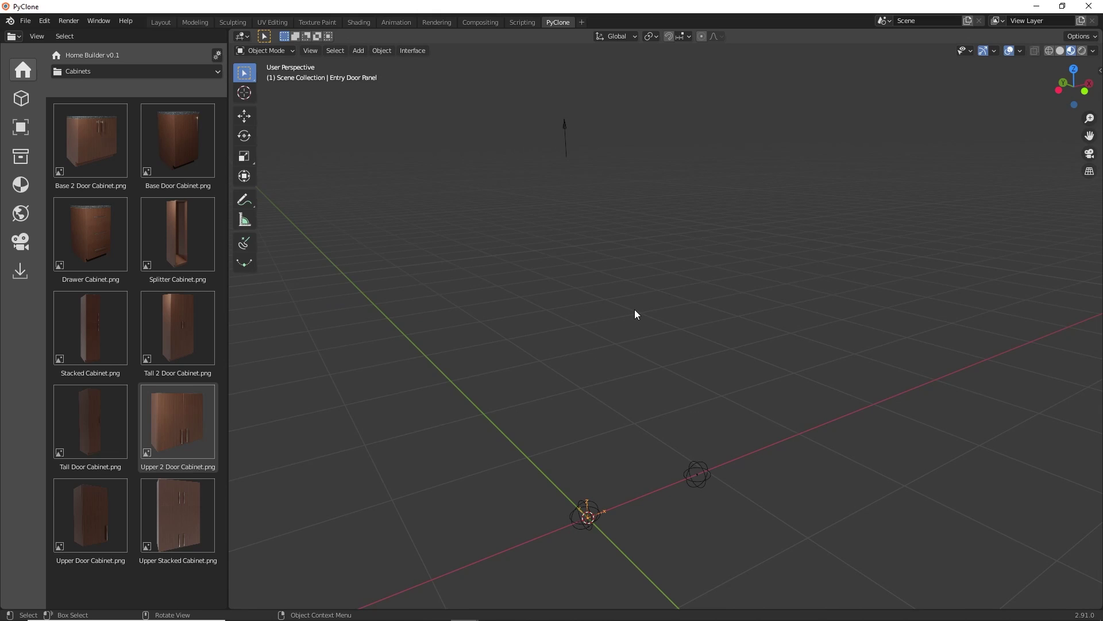
pyautogui.hotkey('ctrl', 'v')
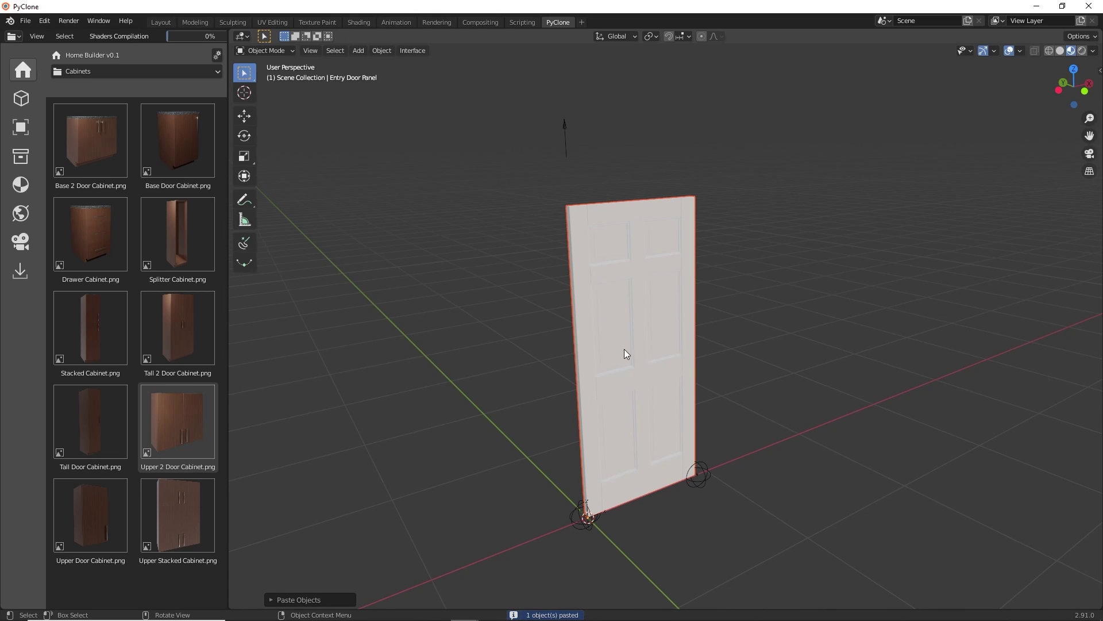
pyautogui.click(1059, 52)
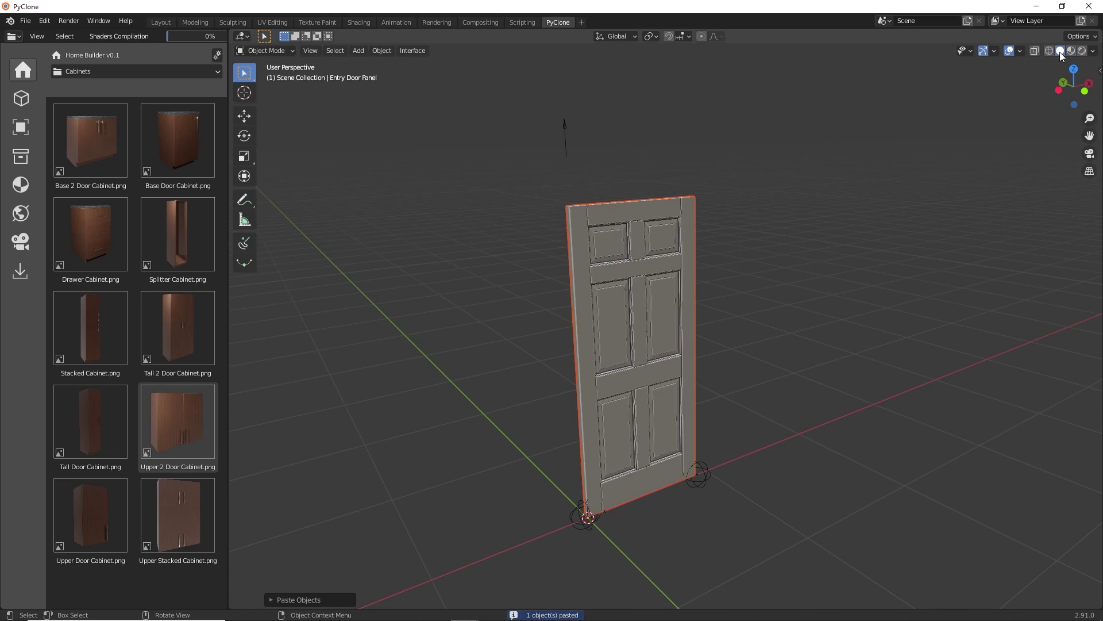
pyautogui.scroll(3, 604, 403)
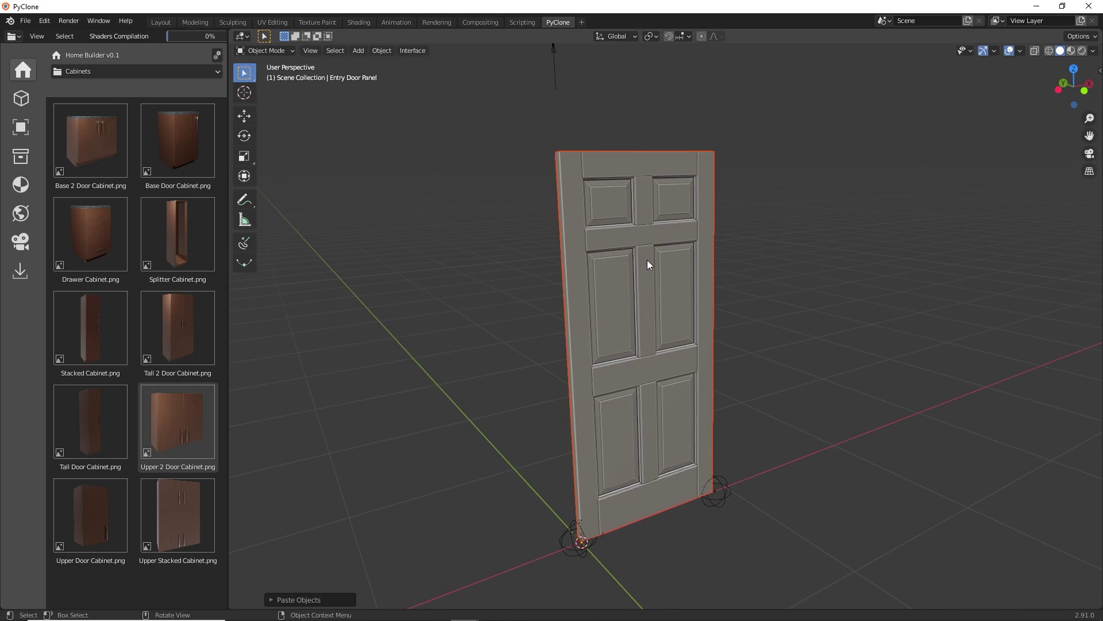
pyautogui.moveTo(669, 363); pyautogui.dragTo(664, 340, button='middle')
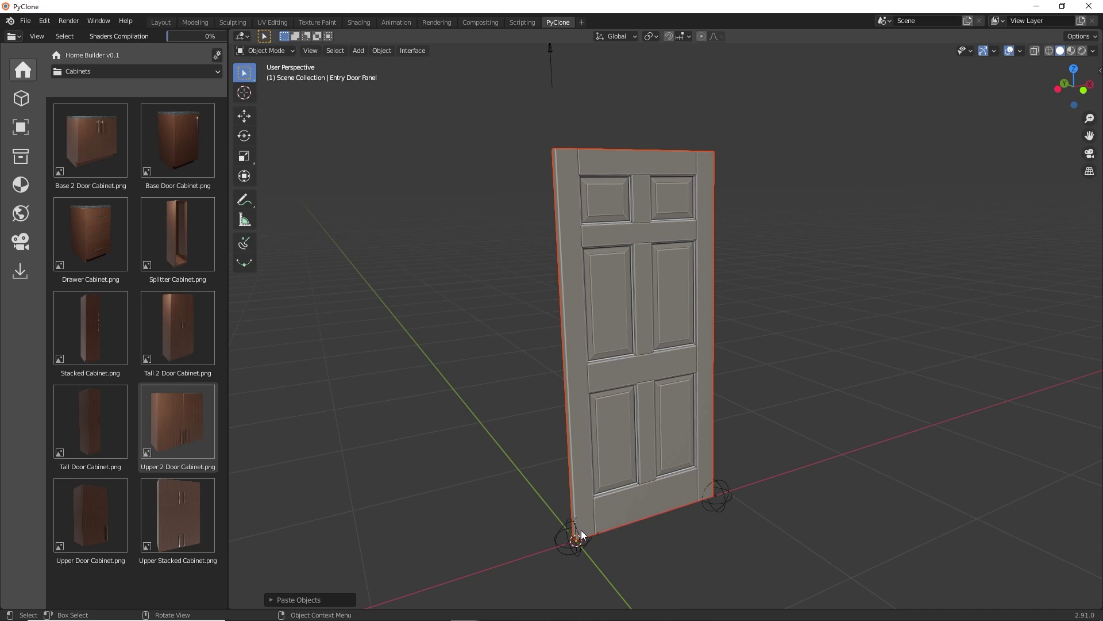
# Show the Outliner and parent the 3068_6PANEL mesh to the Entry Door Panel assembly.
pyautogui.click(413, 50)
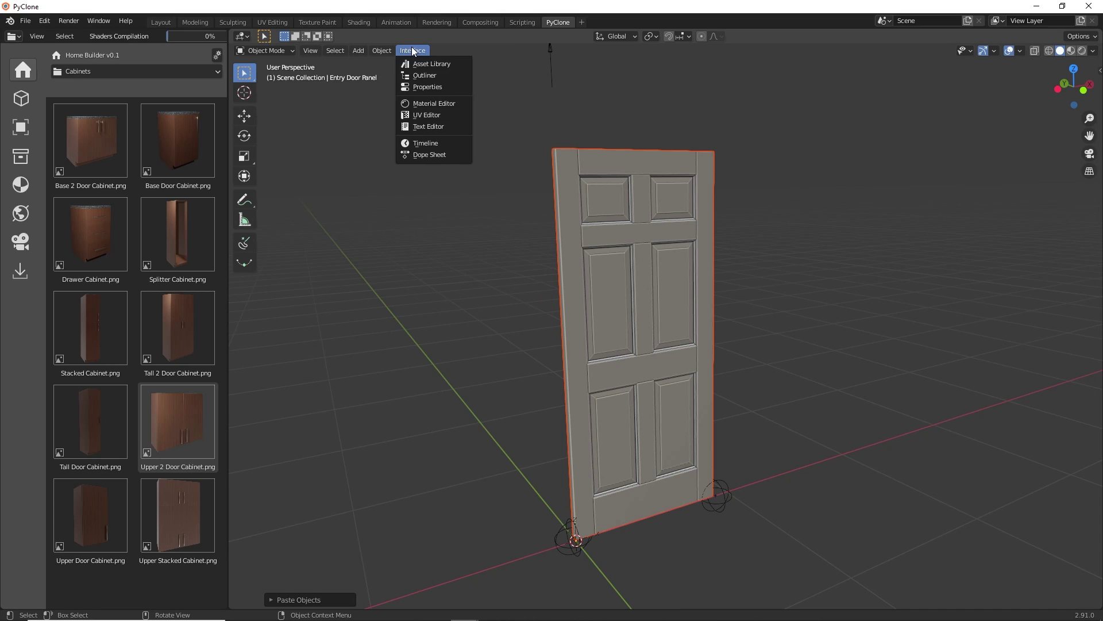
pyautogui.click(430, 72)
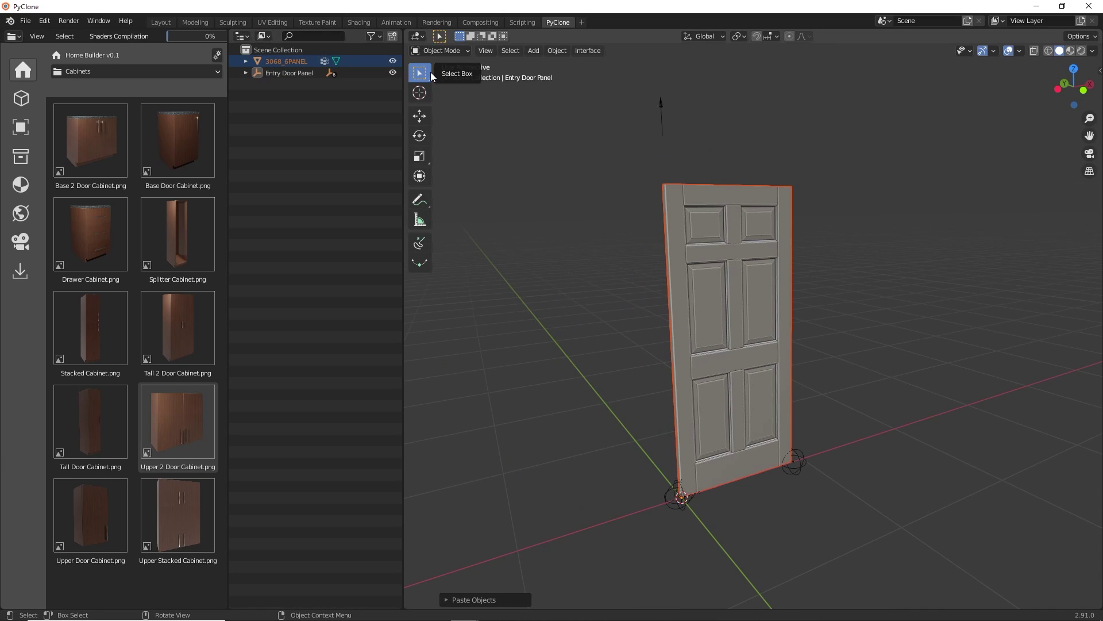
pyautogui.click(272, 61)
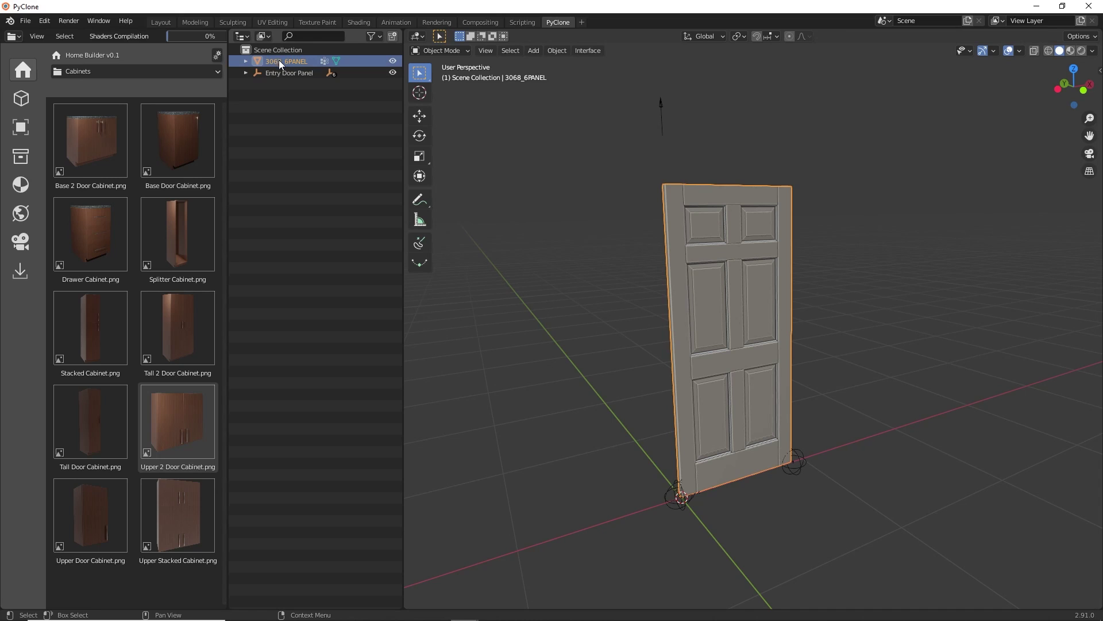
pyautogui.click(271, 72)
pyautogui.click(246, 72)
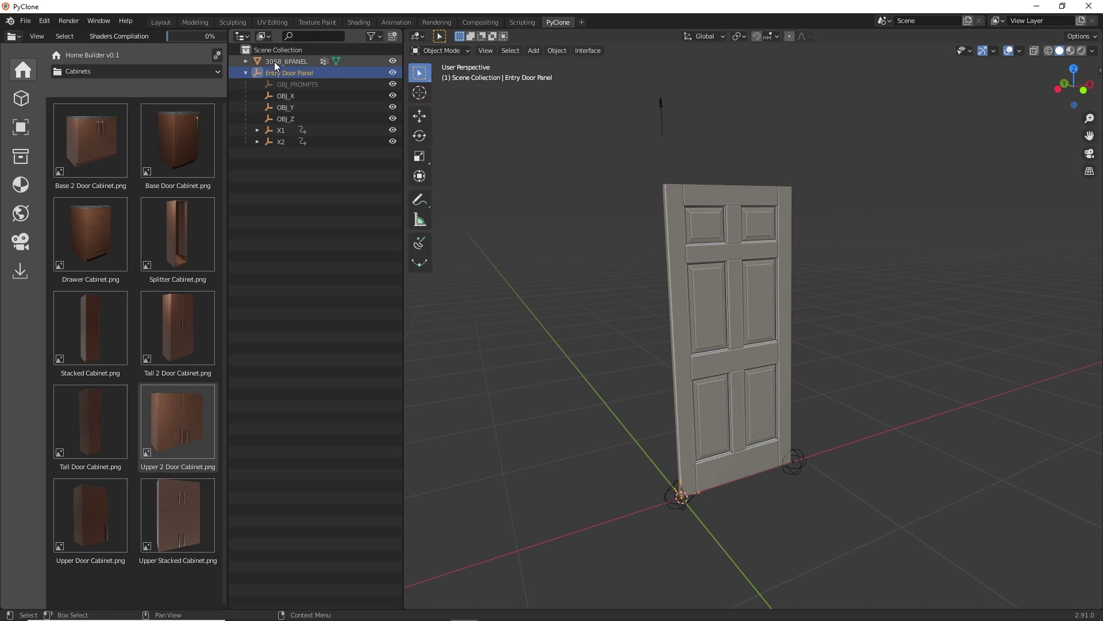
pyautogui.moveTo(273, 64); pyautogui.dragTo(277, 70)
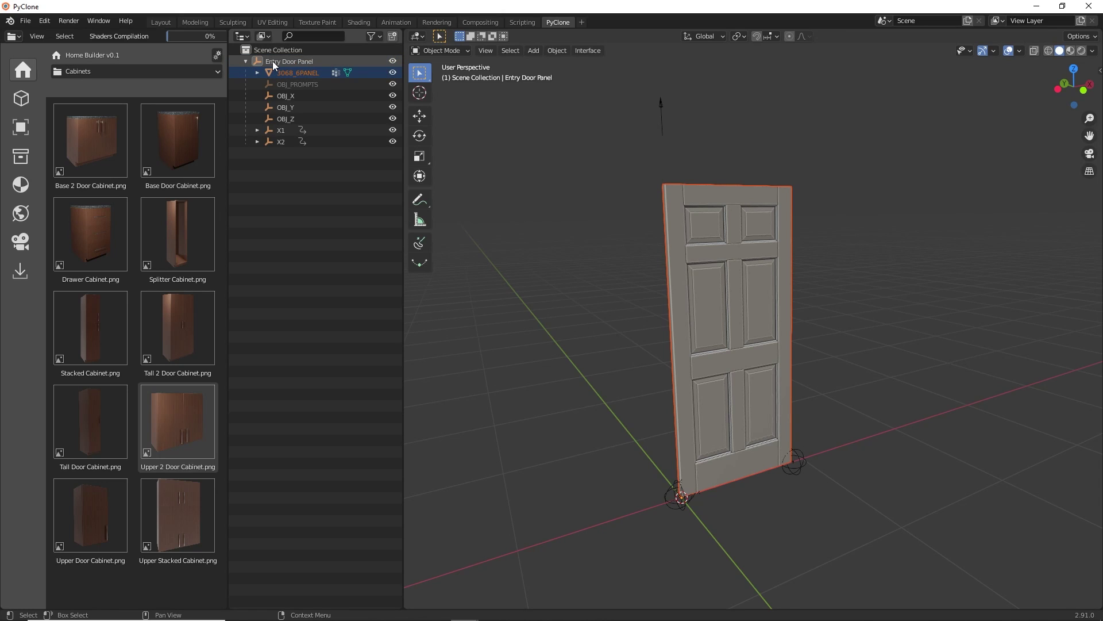
# Move the OBJ_Z empty vertically onto the door's top corner with snapping set to Vertex.
pyautogui.moveTo(711, 225); pyautogui.dragTo(714, 232, button='middle')
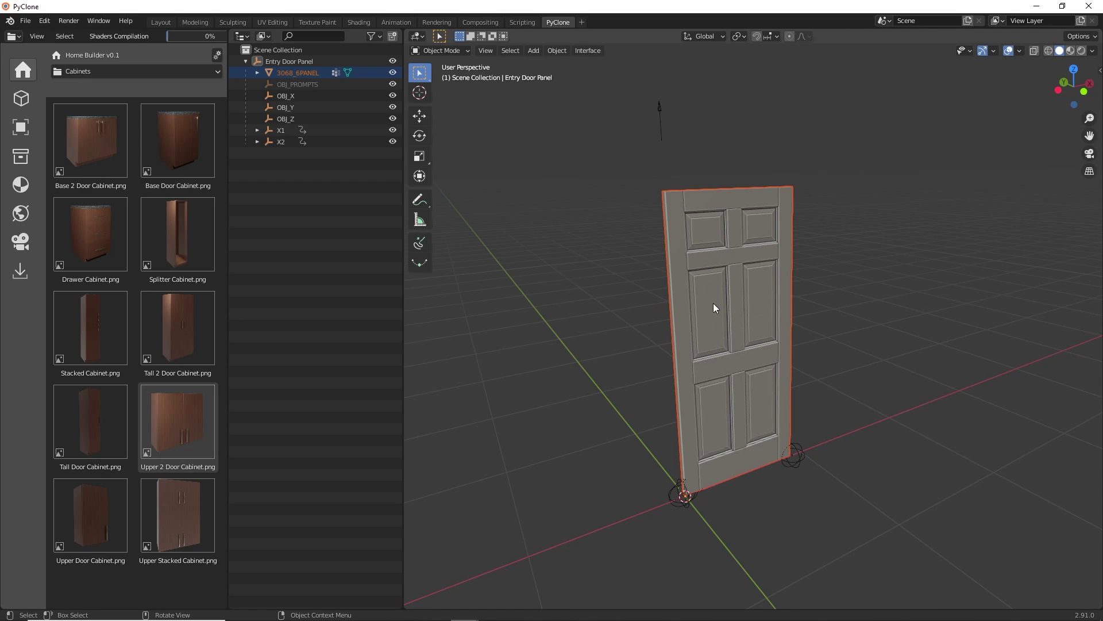
pyautogui.click(661, 132)
pyautogui.click(420, 115)
pyautogui.moveTo(659, 92); pyautogui.dragTo(665, 187)
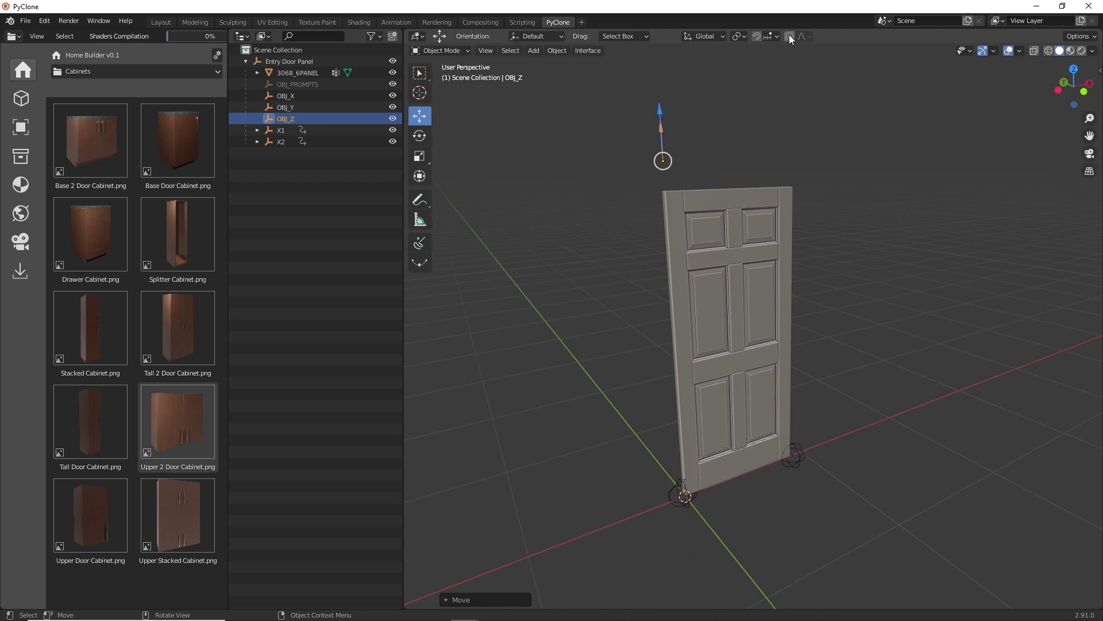
pyautogui.click(771, 35)
pyautogui.click(770, 79)
pyautogui.moveTo(659, 114); pyautogui.dragTo(670, 186)
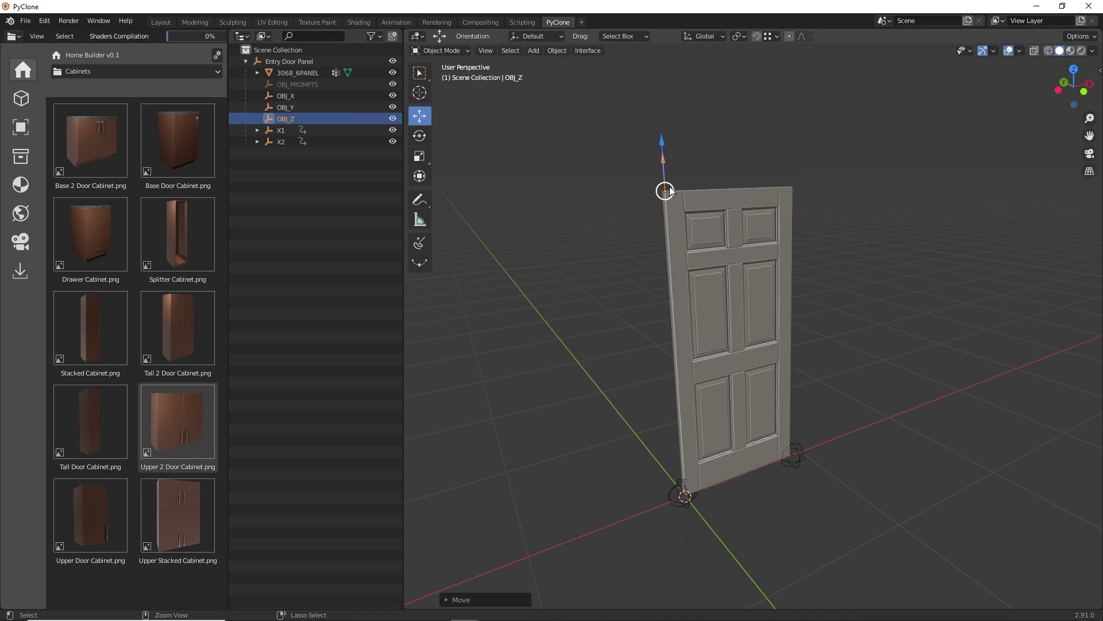
# Move the OBJ_X empty along X onto the door's far bottom corner, using vertex snapping.
pyautogui.scroll(6, 798, 457)
pyautogui.click(802, 441)
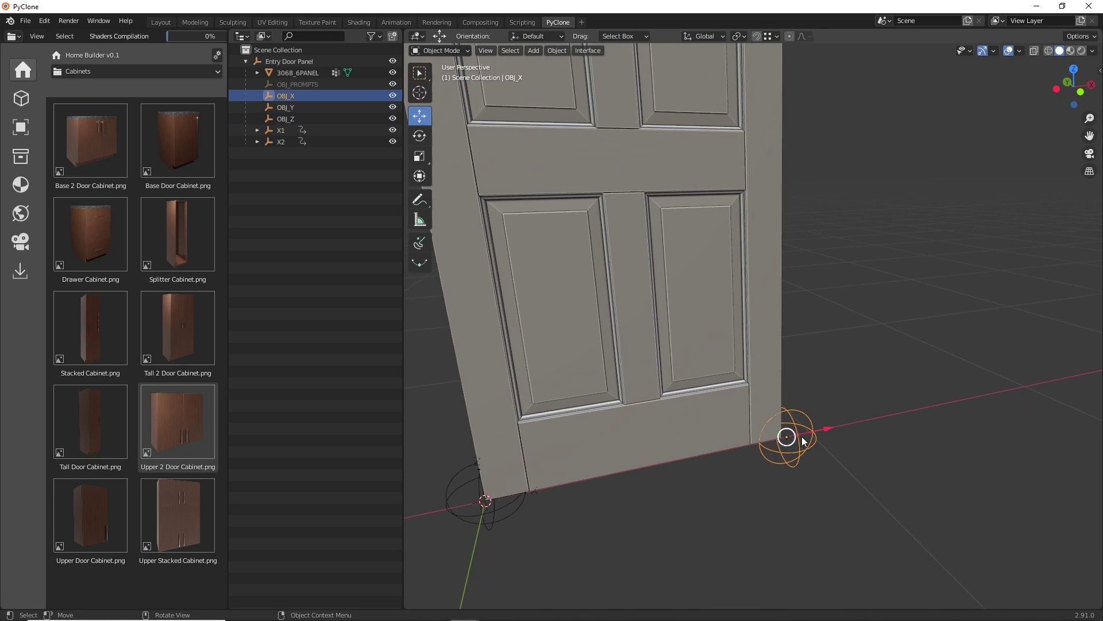
pyautogui.moveTo(802, 441); pyautogui.dragTo(793, 439, button='middle')
pyautogui.press('g')
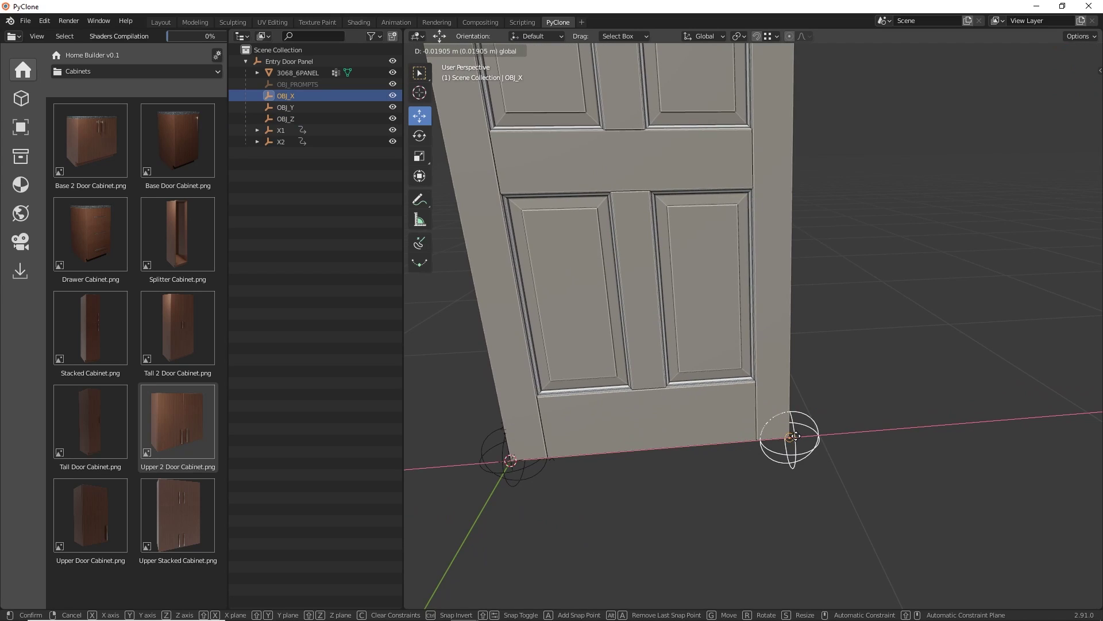
pyautogui.click(796, 435)
# Move the OBJ_Y empty along Y onto the bottom corner at the door's back face, using vertex snapping.
pyautogui.moveTo(694, 437); pyautogui.dragTo(754, 442, button='middle')
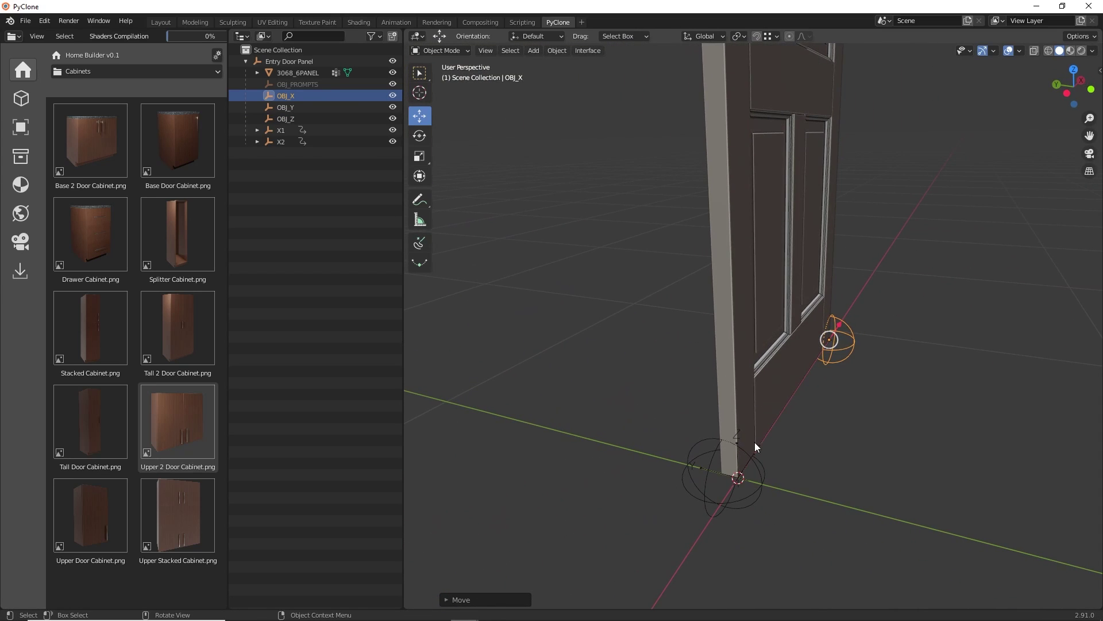
pyautogui.click(708, 481)
pyautogui.press('g')
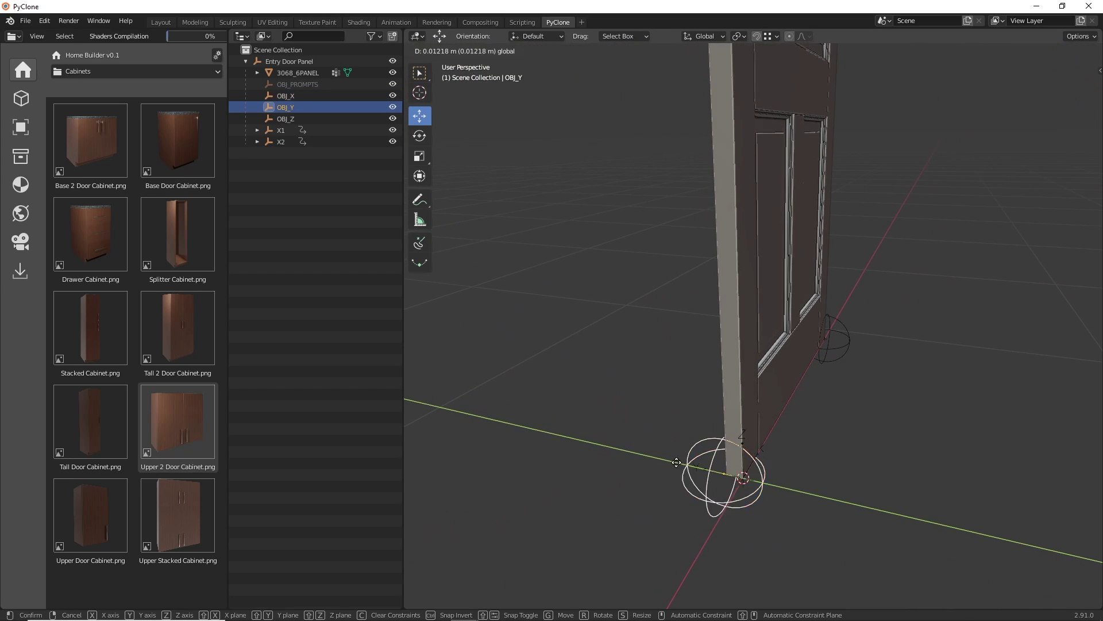
pyautogui.click(718, 477)
pyautogui.scroll(2, 718, 481)
pyautogui.press('g')
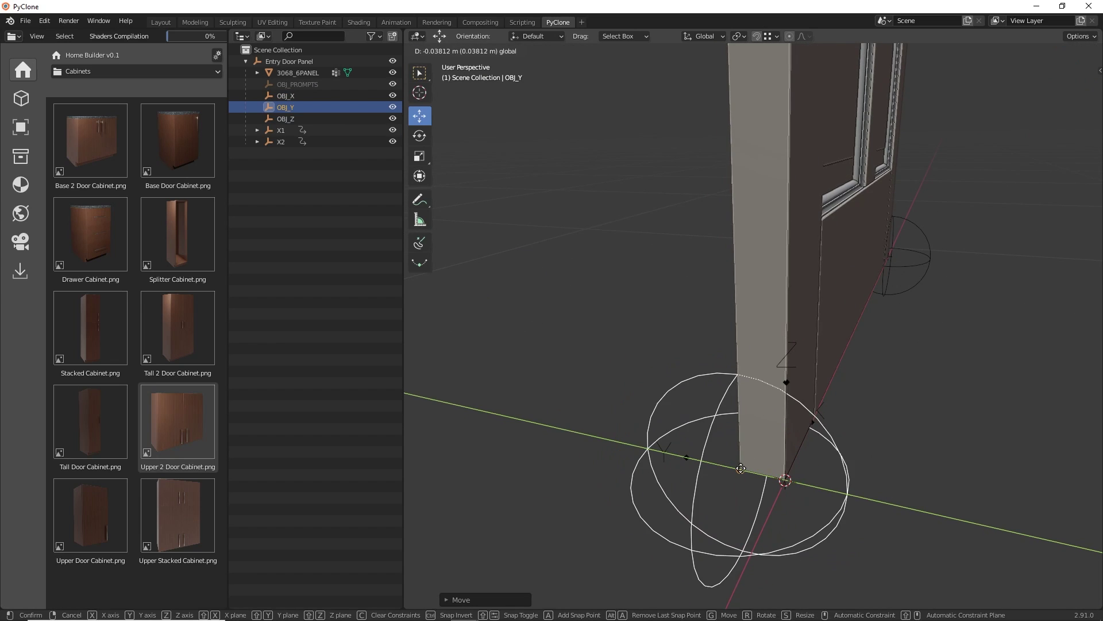
pyautogui.click(733, 437)
# Show the viewport sidebar and widen it to check the Entry Door Panel assembly's dimensions against the door.
pyautogui.scroll(-5, 733, 435)
pyautogui.moveTo(746, 435); pyautogui.dragTo(774, 333, button='middle')
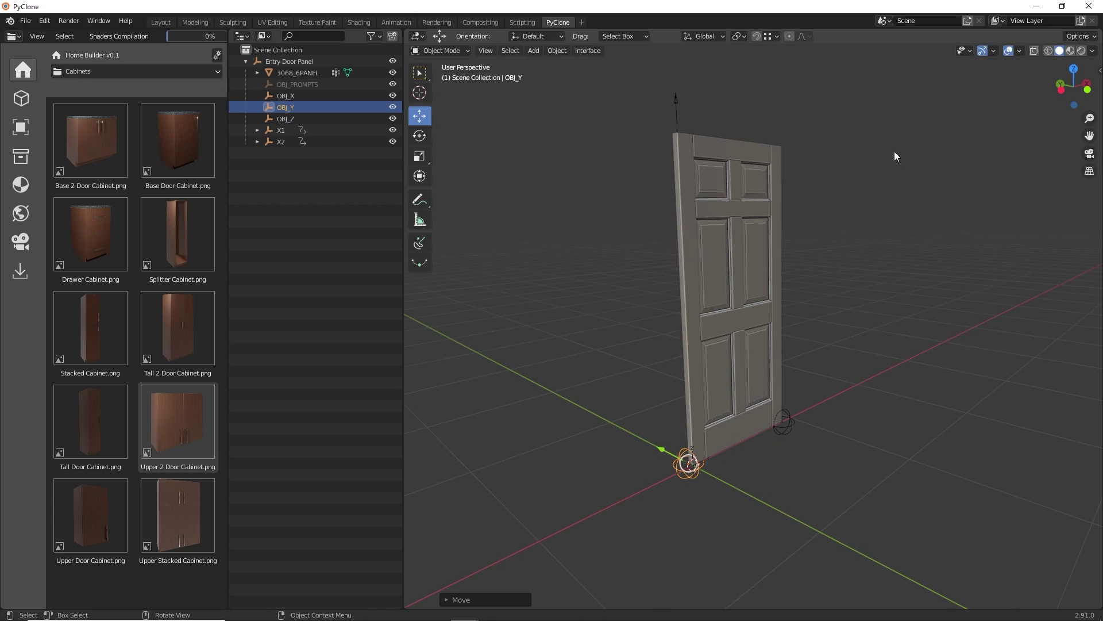
pyautogui.press('n')
pyautogui.moveTo(976, 111); pyautogui.dragTo(909, 112)
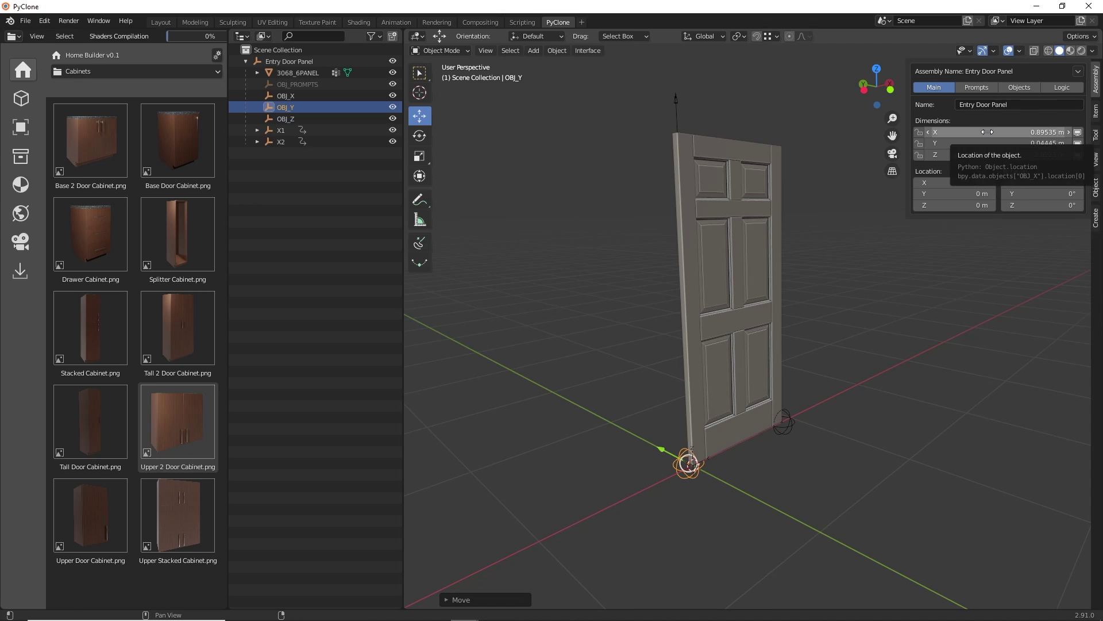
pyautogui.moveTo(811, 209); pyautogui.dragTo(725, 243, button='middle')
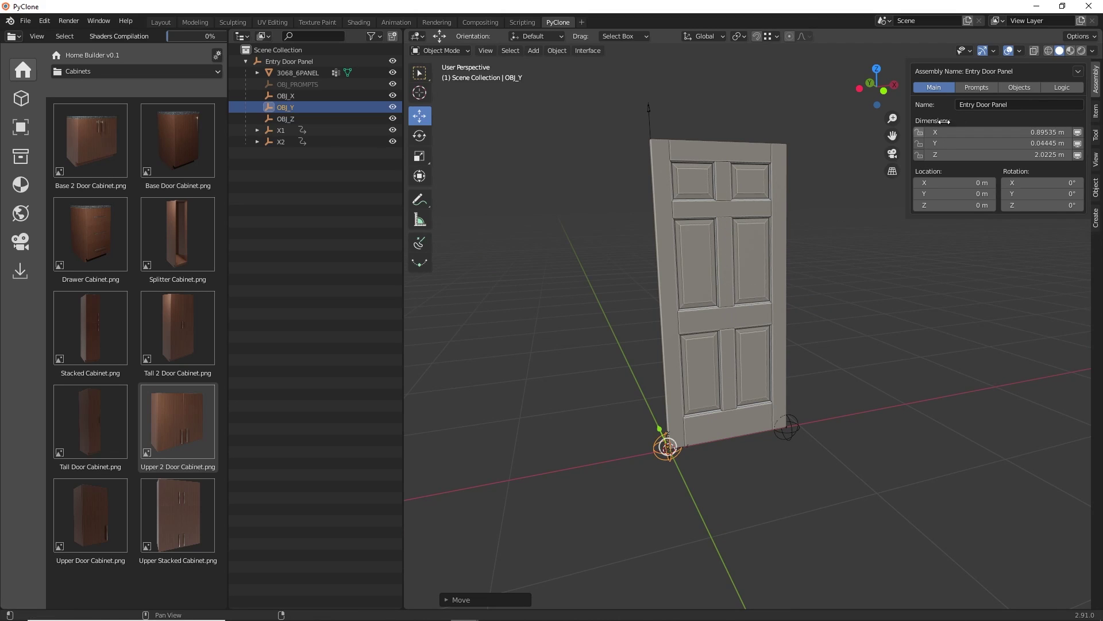
# Add an empty object named "Mid X" to the Entry Door Panel assembly.
pyautogui.click(1026, 86)
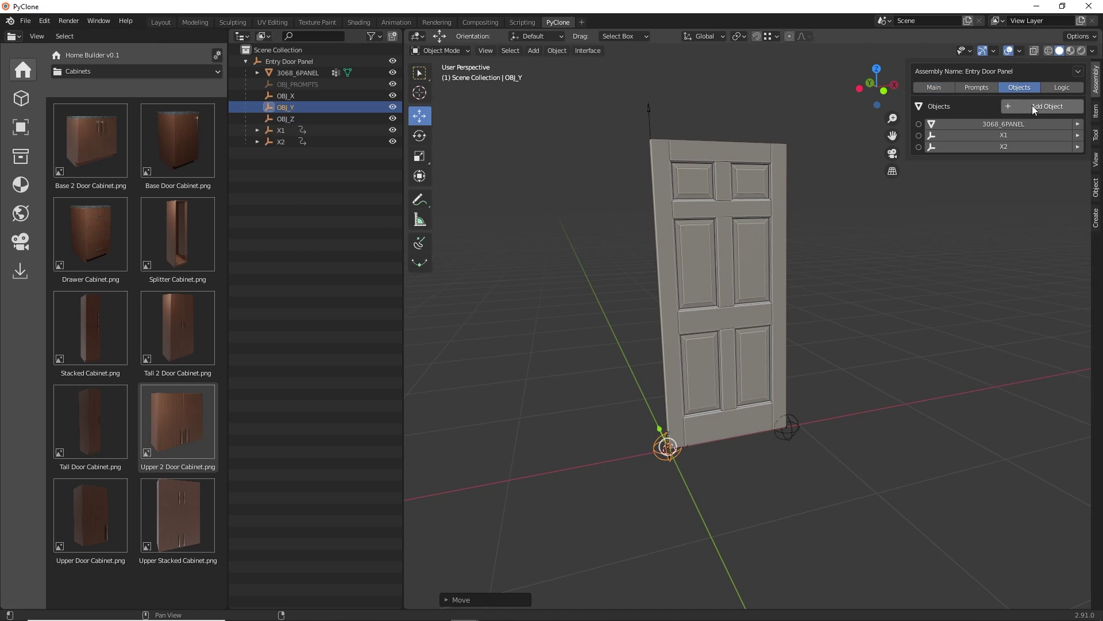
pyautogui.click(1032, 106)
pyautogui.click(946, 124)
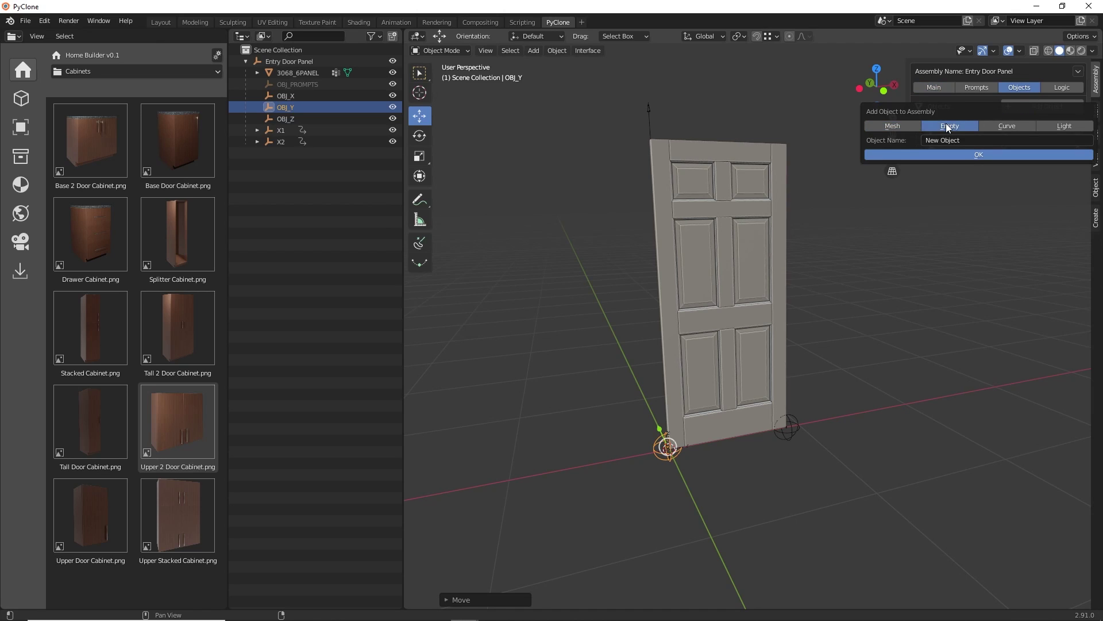
pyautogui.click(967, 141)
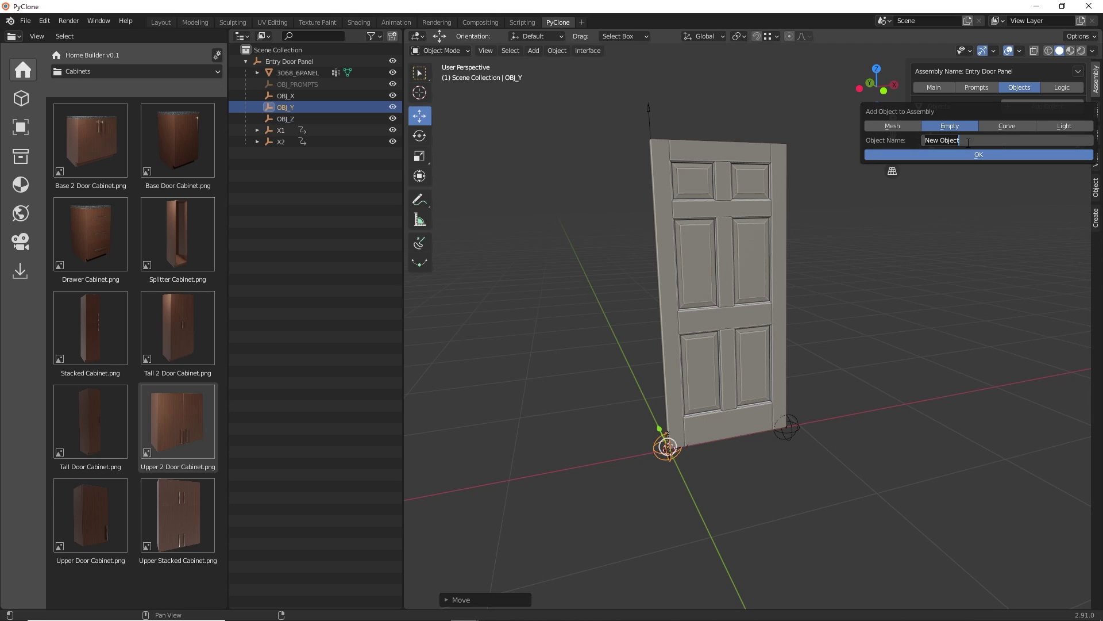
pyautogui.write('Mid X')
pyautogui.press('Return')
pyautogui.click(933, 154)
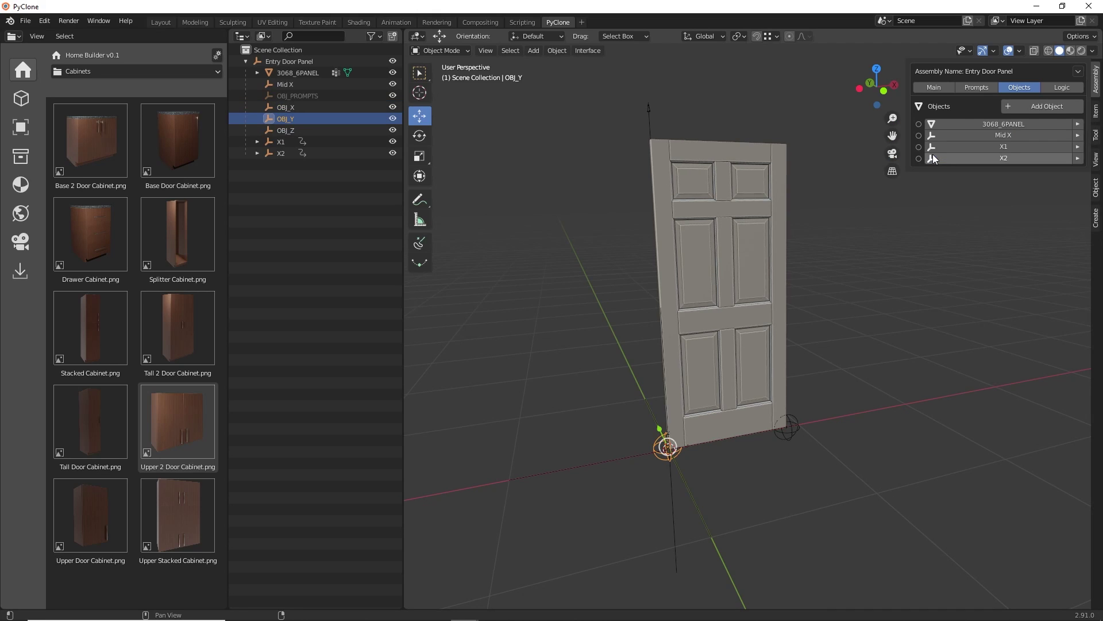
# Select the Mid X empty and set its size to 1 inch (0.025 m).
pyautogui.click(973, 136)
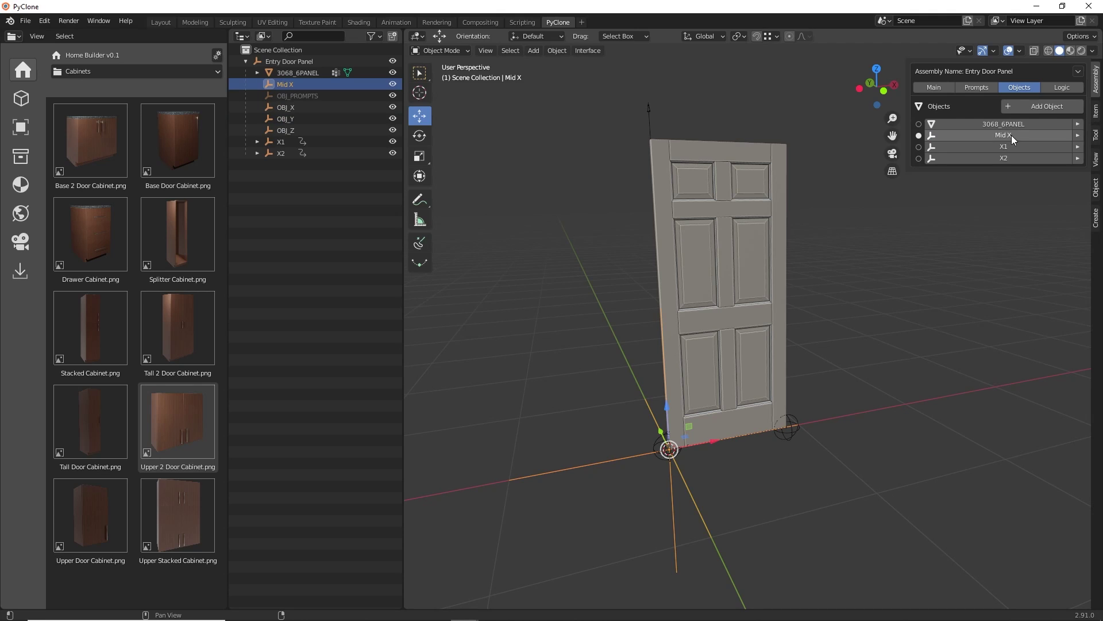
pyautogui.click(1078, 135)
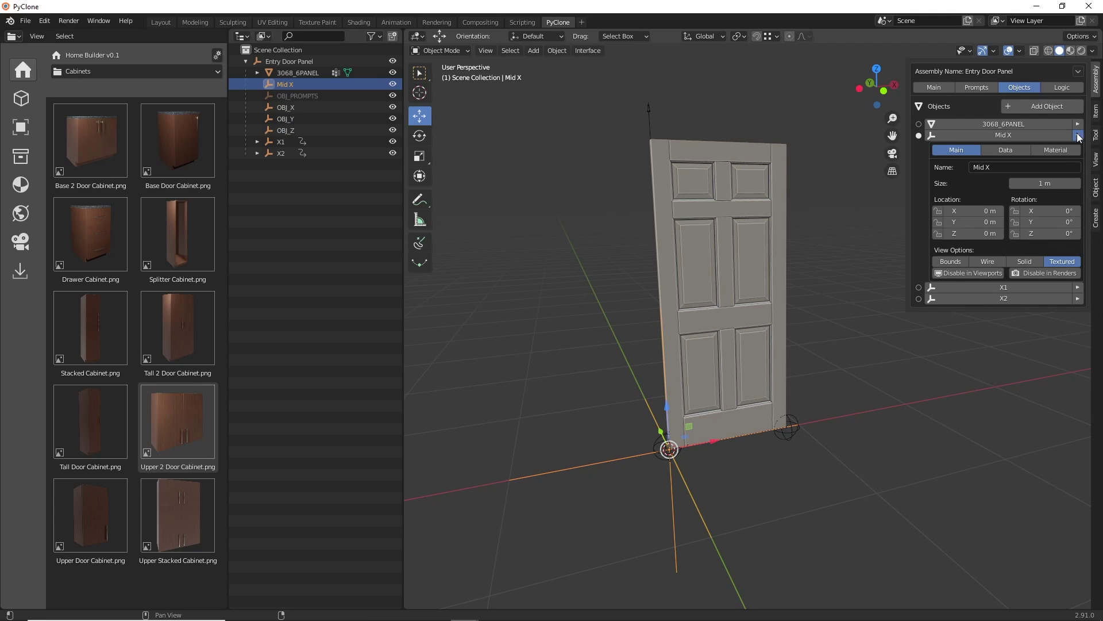
pyautogui.click(1044, 182)
pyautogui.press('BackSpace')
pyautogui.write('in')
pyautogui.press('Return')
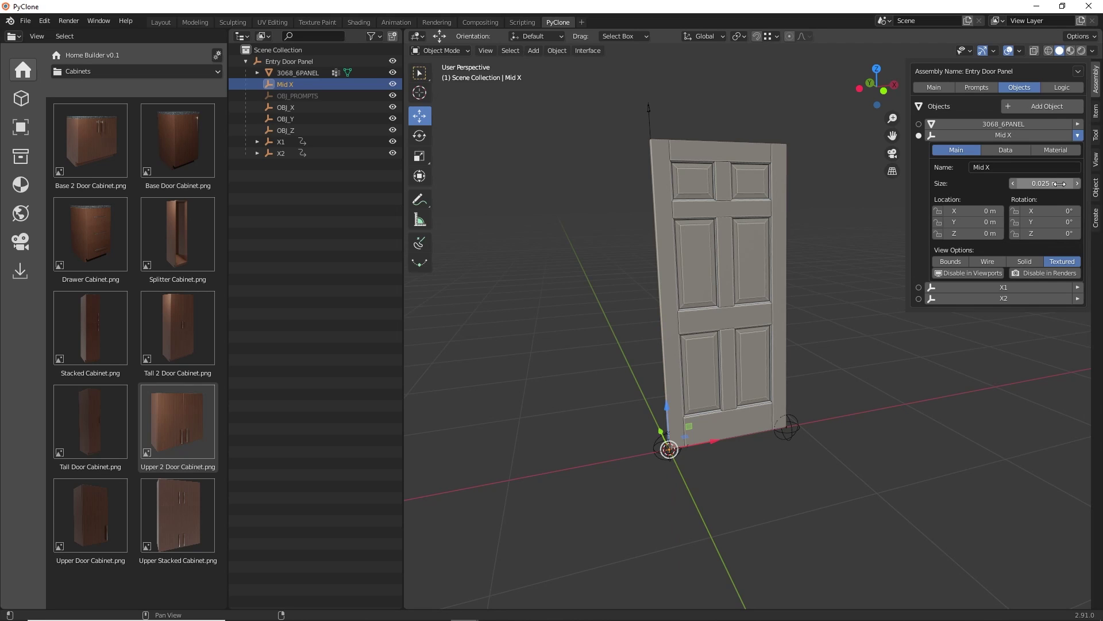
# Set the Mid X empty's X location to 0.47 m and add a driver to that location.
pyautogui.hotkey('ctrl', 'v')
pyautogui.moveTo(975, 211)
pyautogui.mouseDown()
pyautogui.moveTo(994, 211)
pyautogui.moveTo(970, 211)
pyautogui.mouseUp()
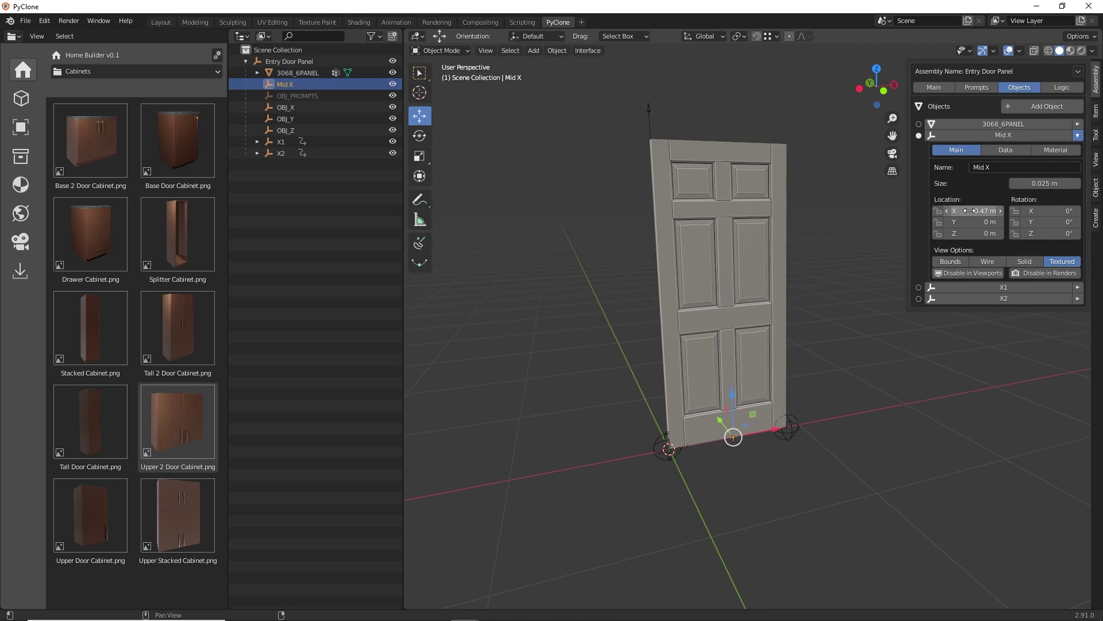
pyautogui.rightClick(970, 211)
pyautogui.click(958, 240)
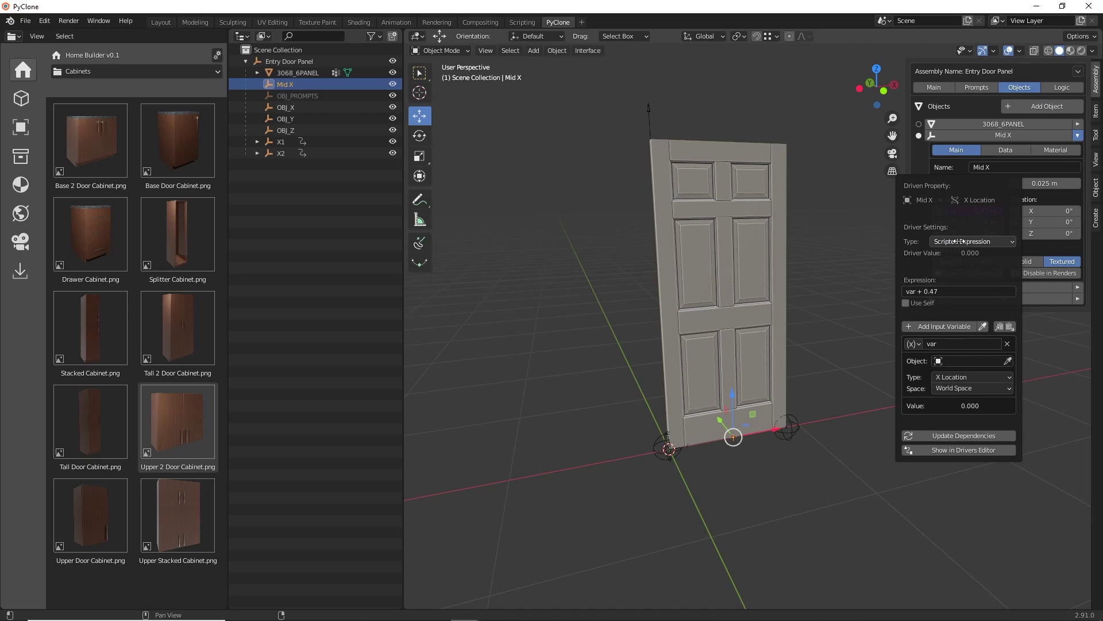
pyautogui.click(885, 202)
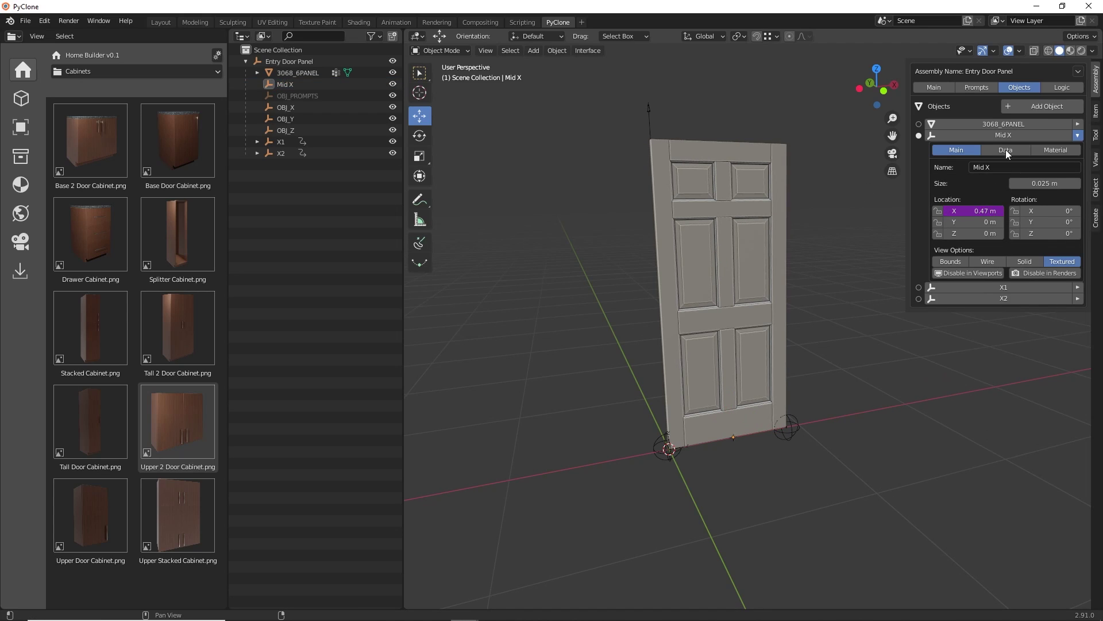
# In the logic of Mid X, replace the default driver variable with the Entry Door Panel's X Dimension.
pyautogui.click(1012, 136)
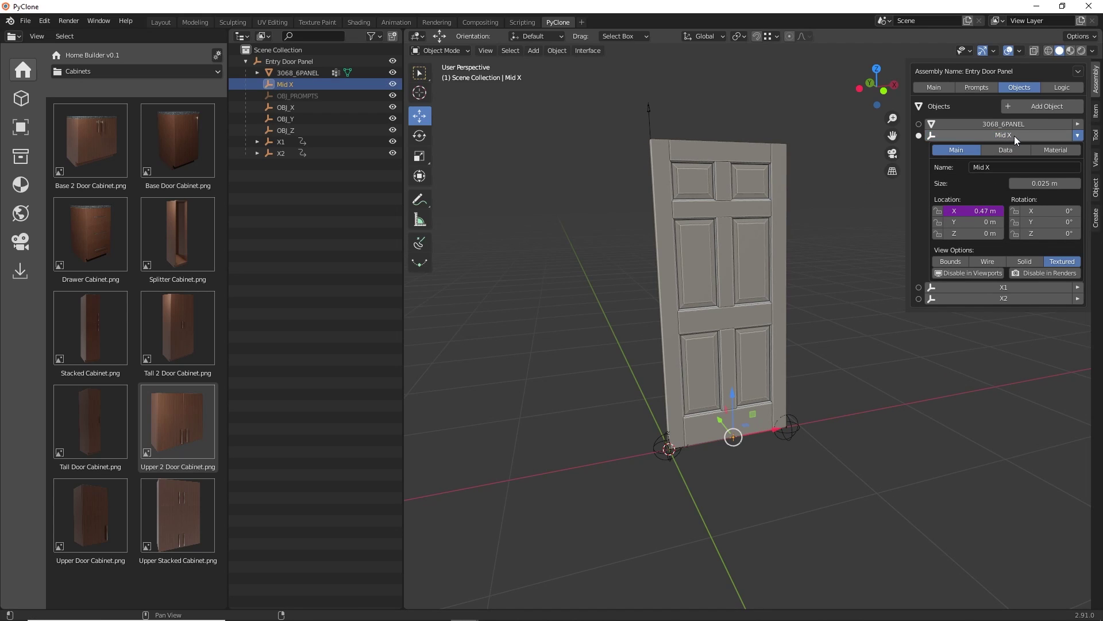
pyautogui.click(1061, 87)
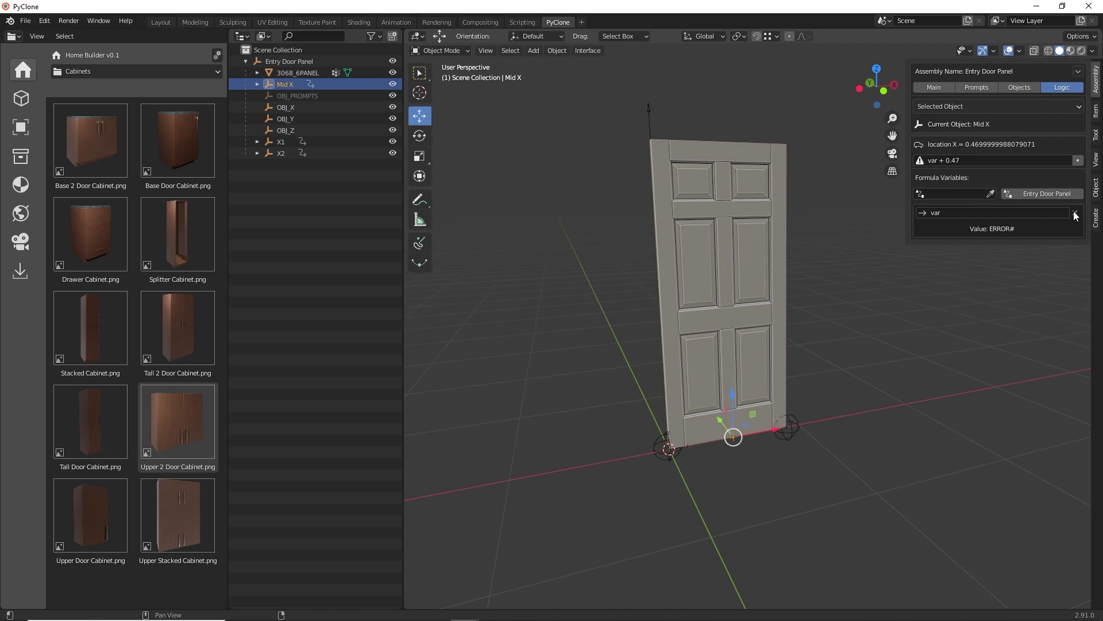
pyautogui.click(1036, 193)
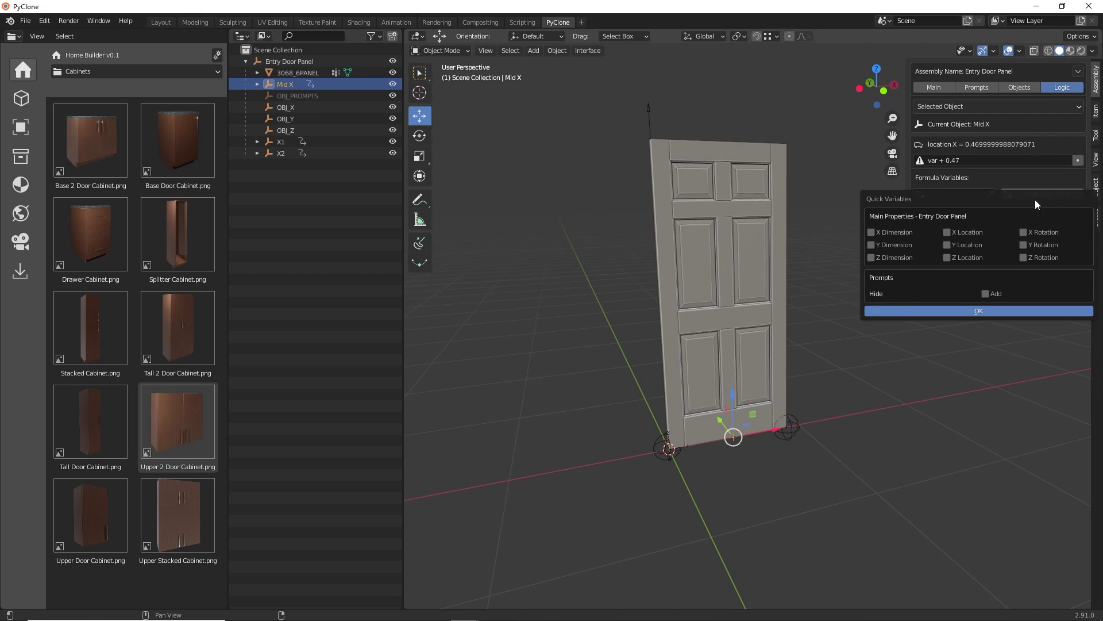
pyautogui.click(898, 231)
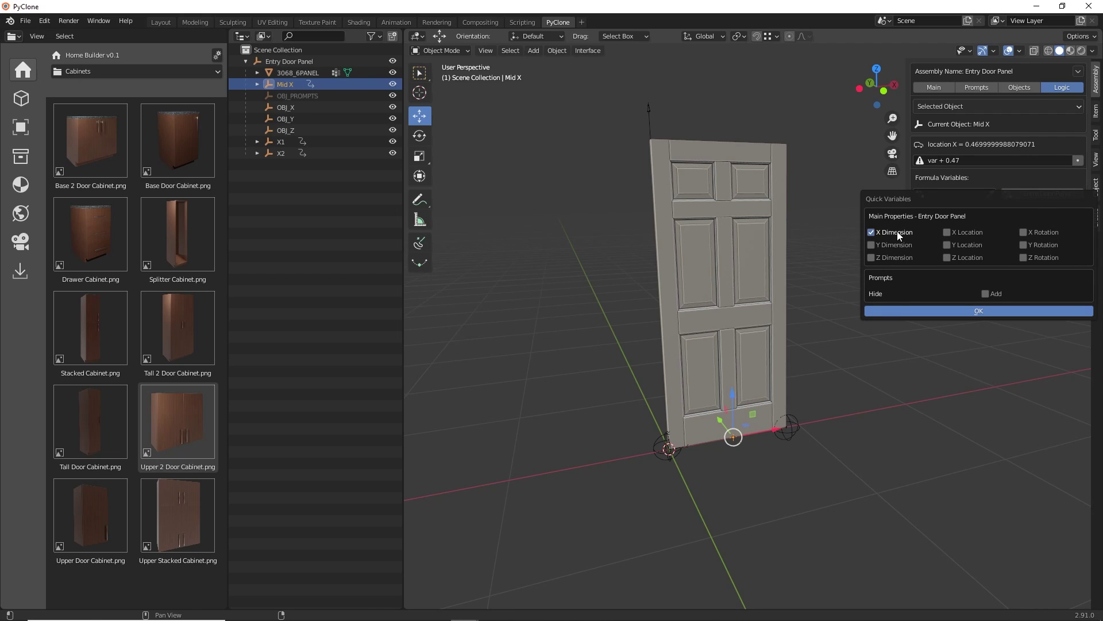
pyautogui.click(987, 310)
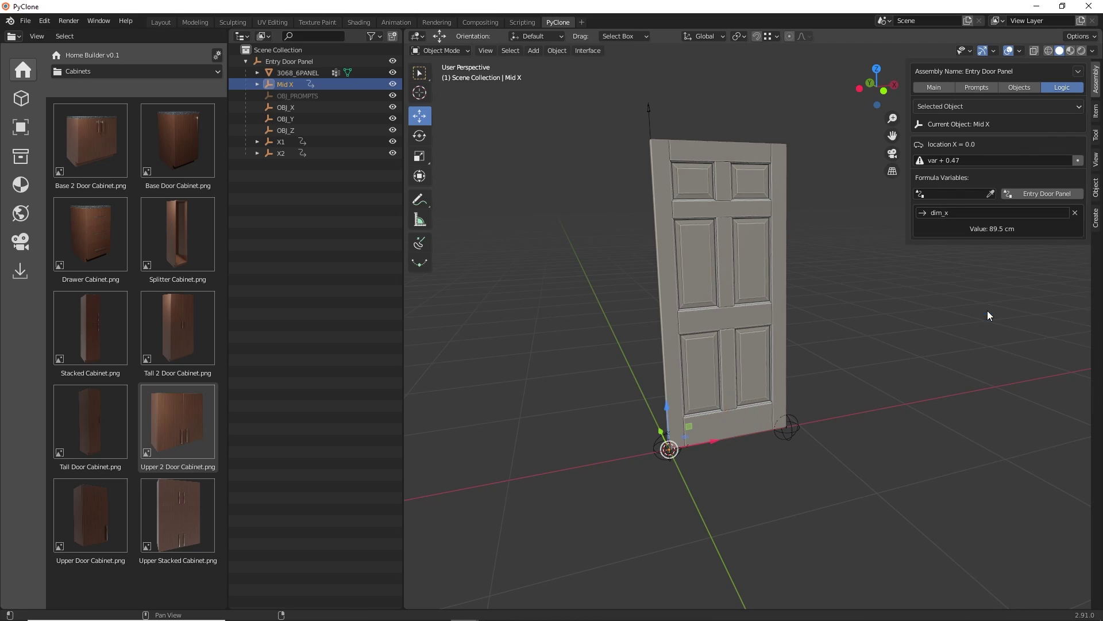
# Set the X location formula of Mid X to dim_x/2.
pyautogui.click(973, 161)
pyautogui.write('dim_x')
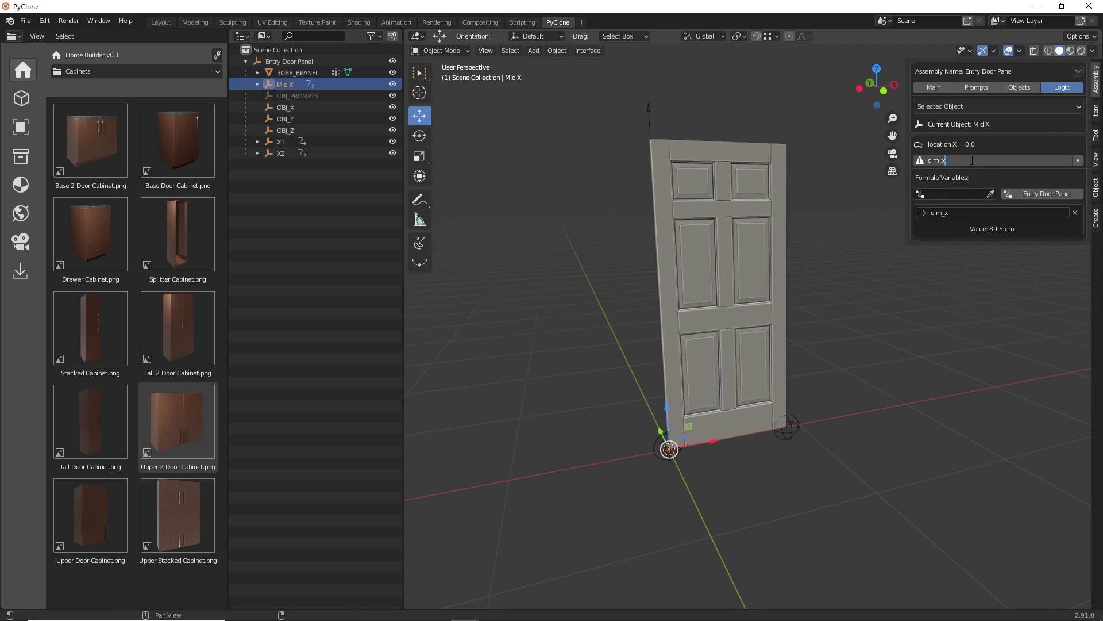
pyautogui.write('/2')
pyautogui.press('Return')
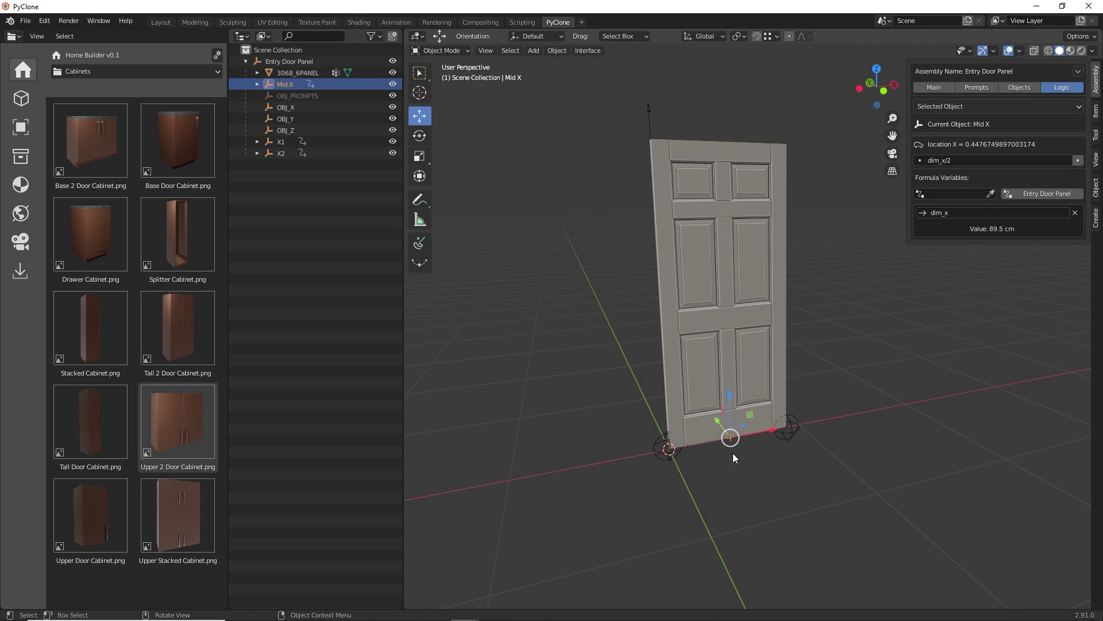
pyautogui.scroll(3, 730, 443)
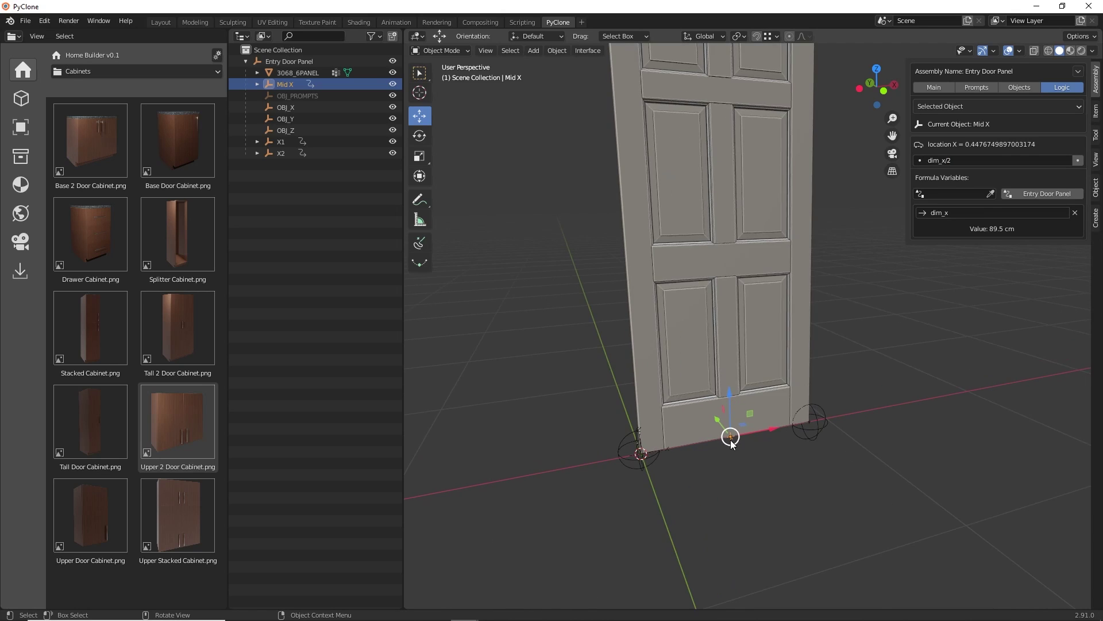
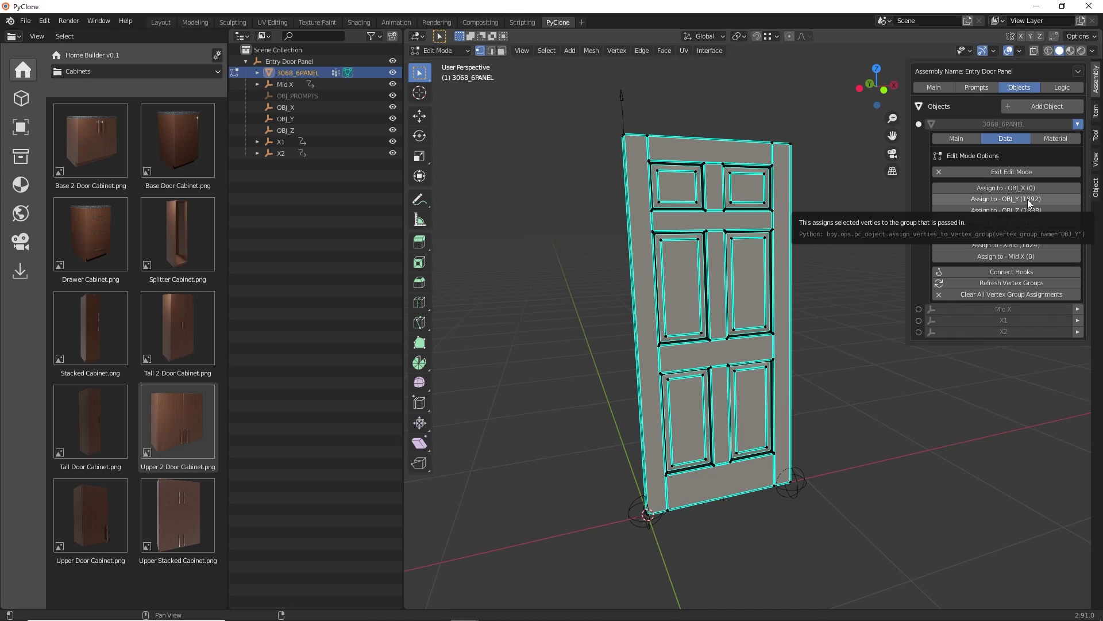
# Refresh the vertex groups of the 3068_6PANEL mesh and display the viewport in wireframe.
pyautogui.click(1009, 282)
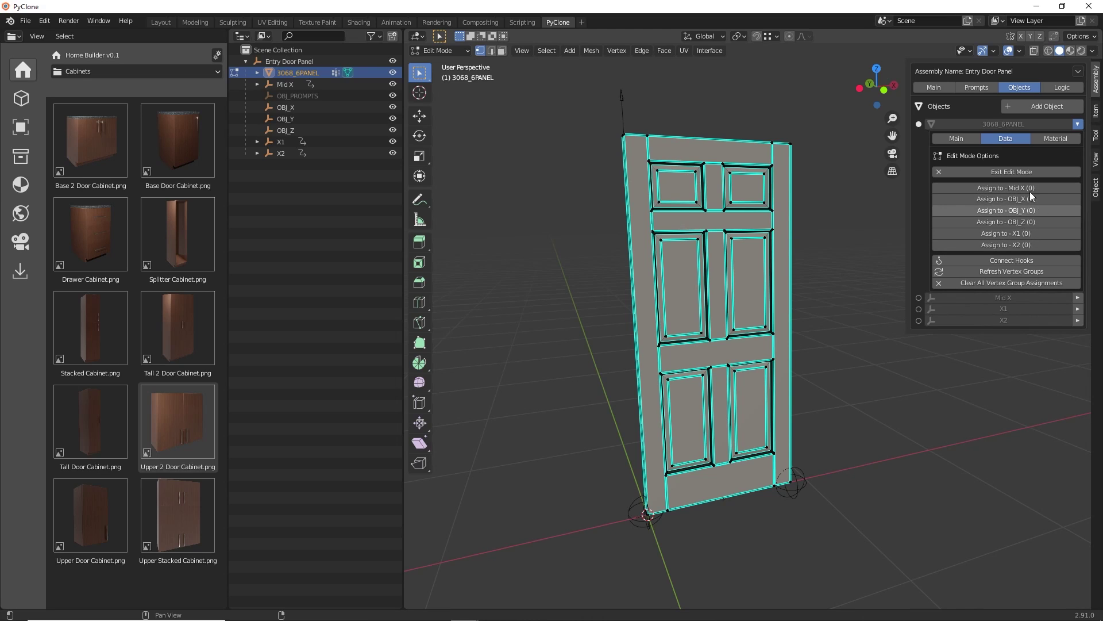
pyautogui.click(1050, 52)
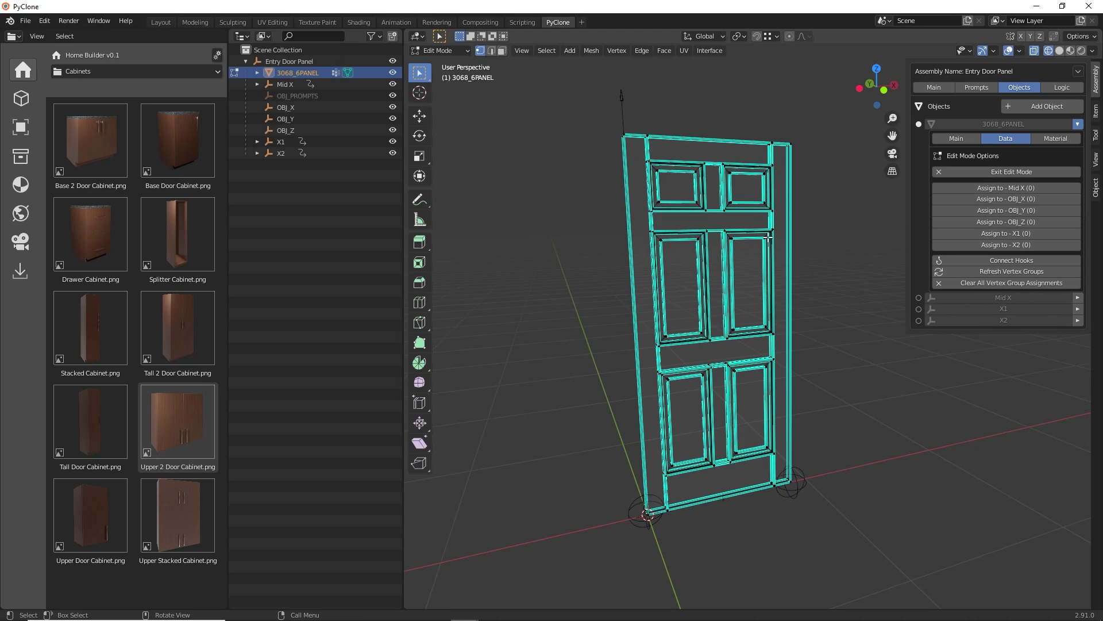
# Select all vertices of the door's stile on the OBJ_X side and the adjoining panel edges, and exit Edit Mode.
pyautogui.moveTo(768, 237); pyautogui.dragTo(754, 235, button='middle')
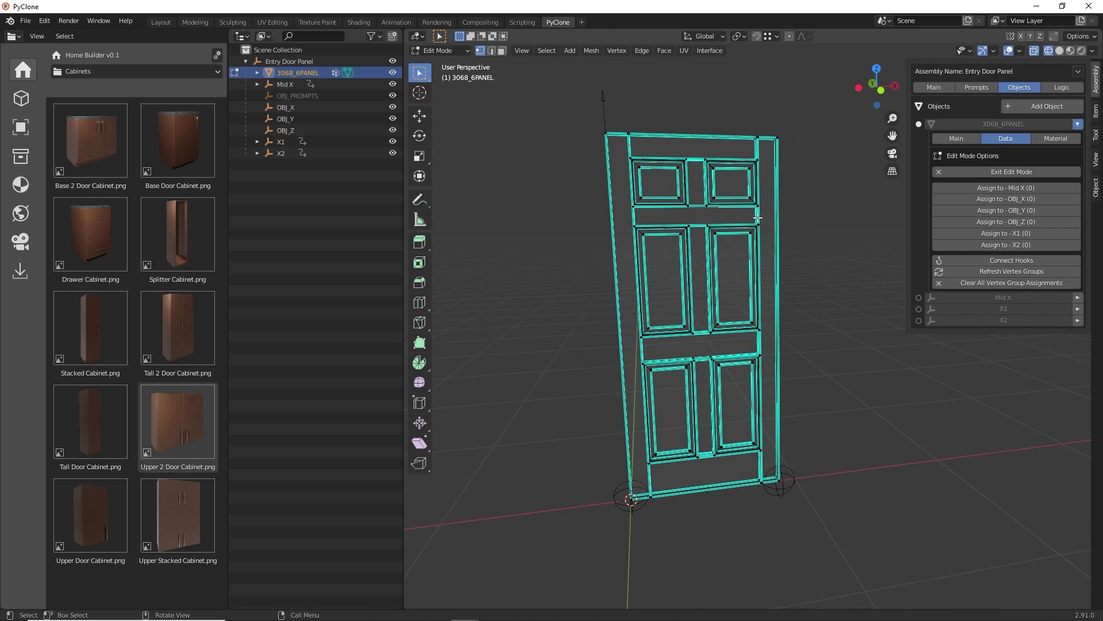
pyautogui.moveTo(734, 110); pyautogui.dragTo(818, 508)
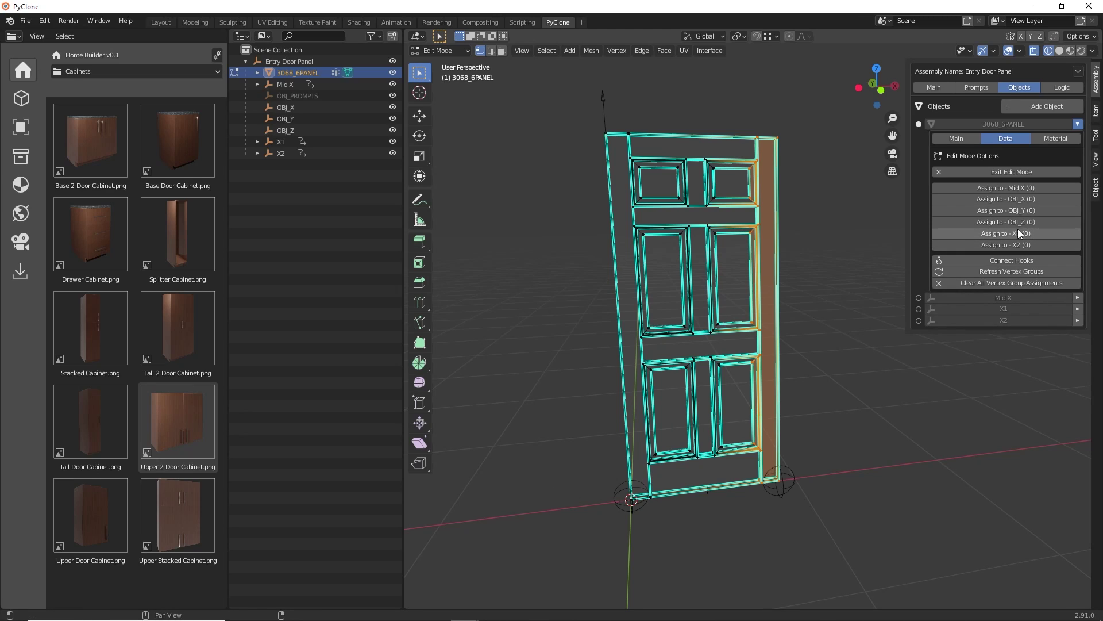
pyautogui.click(1010, 170)
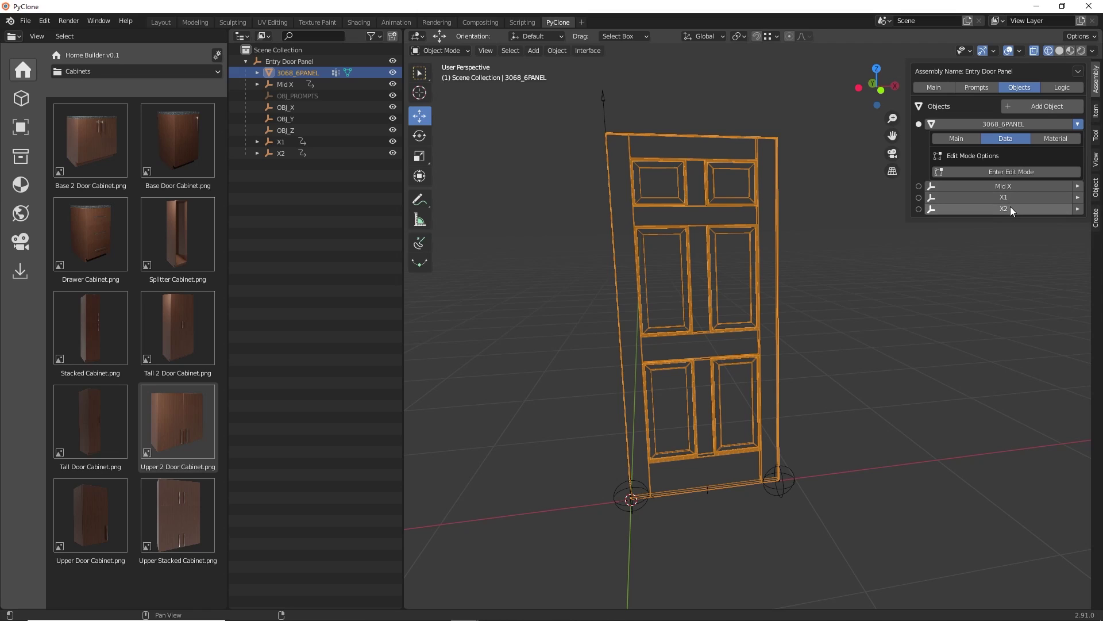
# Identify the X1 and X2 empties, then assign the selected OBJ_X-side stile vertices of the 3068_6PANEL mesh to X2.
pyautogui.click(1009, 207)
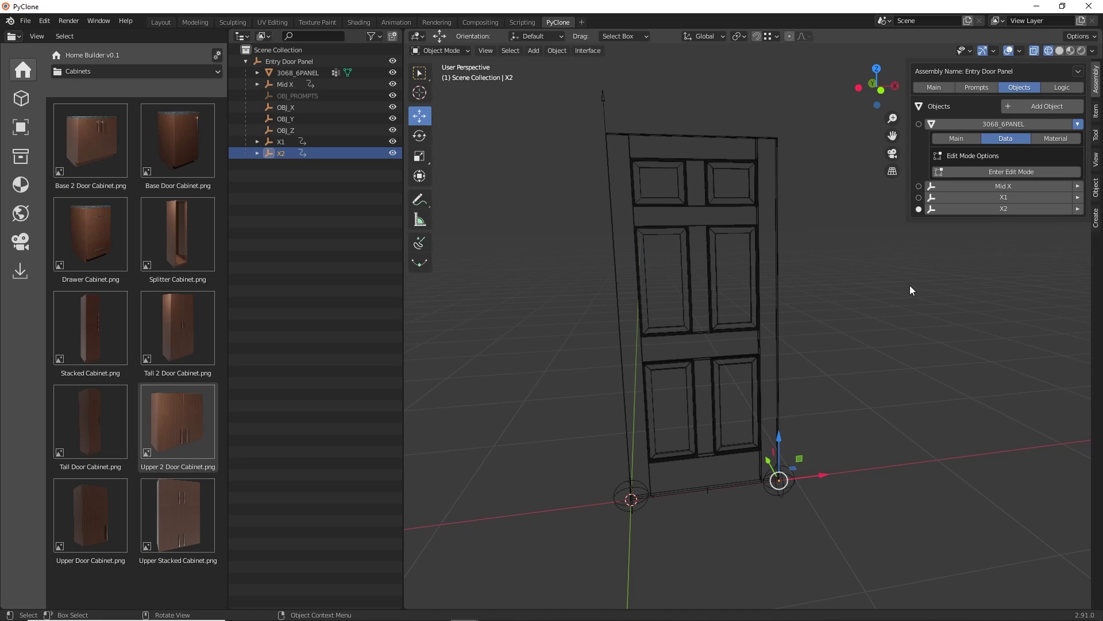
pyautogui.click(988, 198)
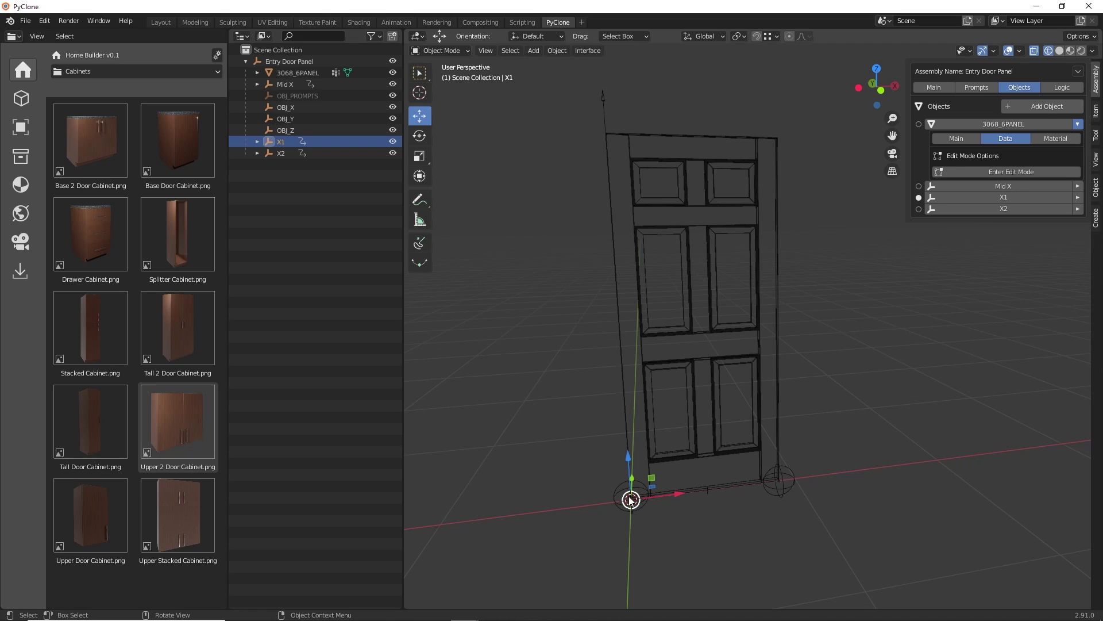
pyautogui.moveTo(648, 498); pyautogui.dragTo(650, 458, button='middle')
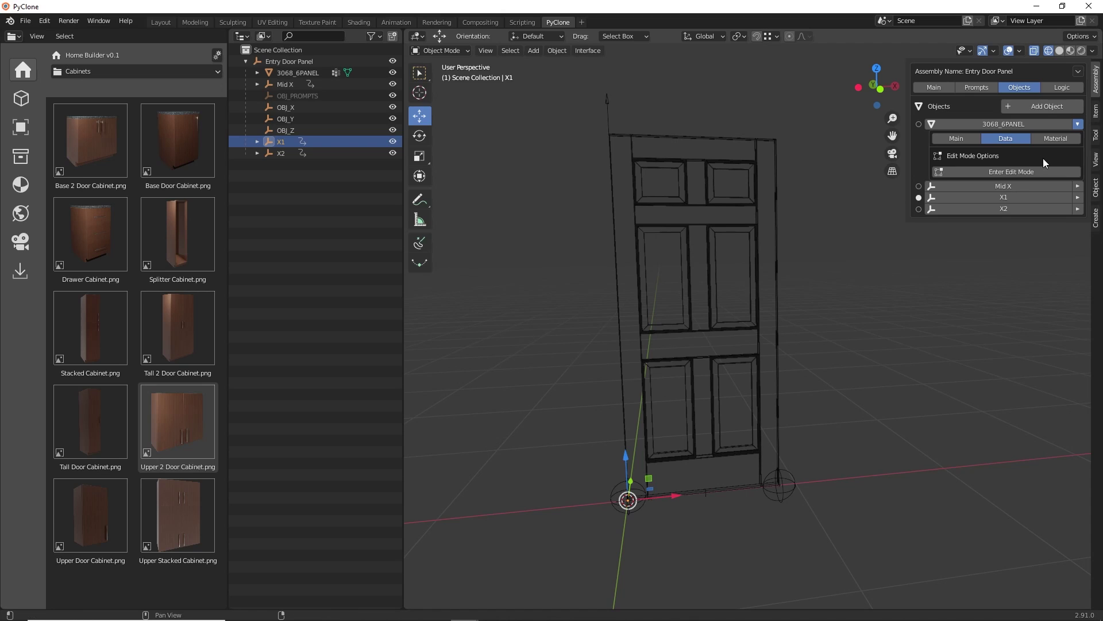
pyautogui.click(726, 246)
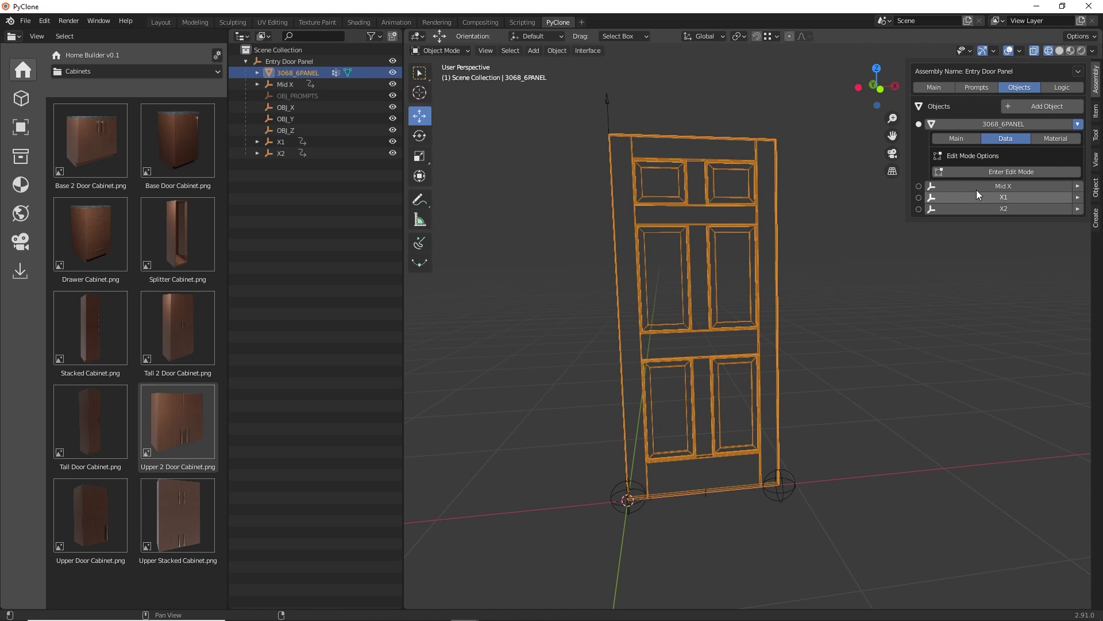
pyautogui.click(988, 170)
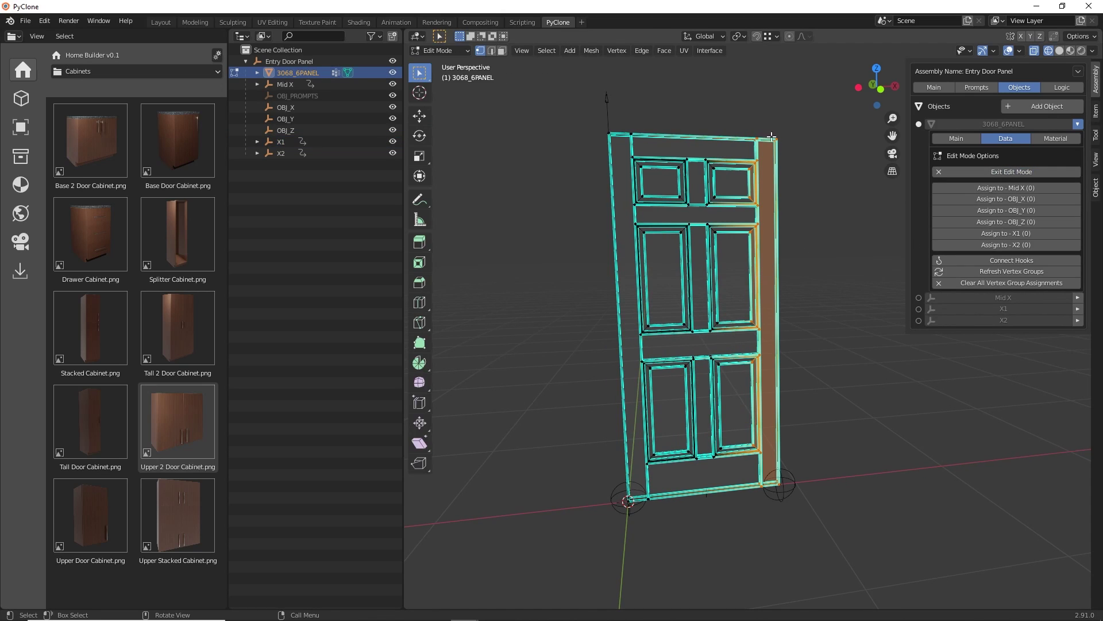
pyautogui.click(991, 243)
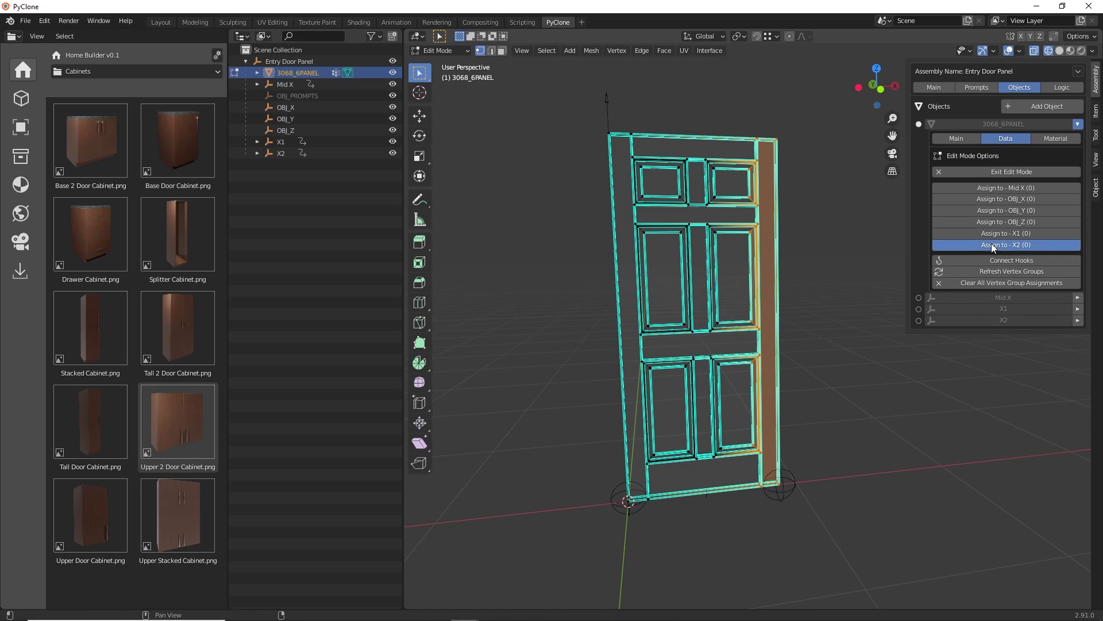
# Select the vertices of the door's origin-side stile and the adjoining panel edges, and assign them to X1.
pyautogui.click(561, 112)
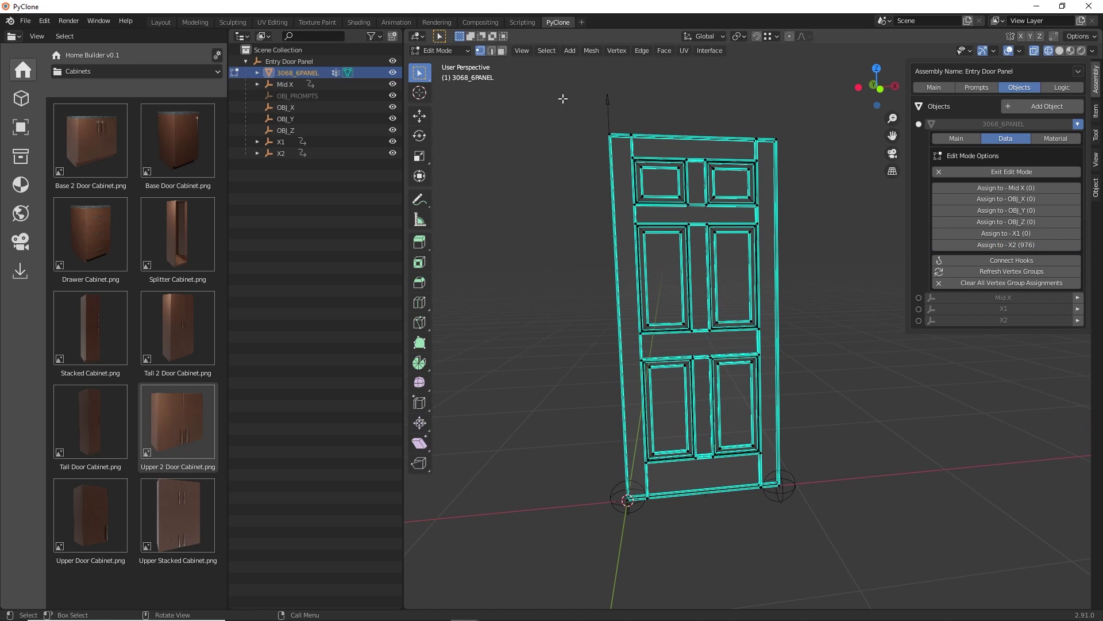
pyautogui.moveTo(561, 95); pyautogui.dragTo(664, 521)
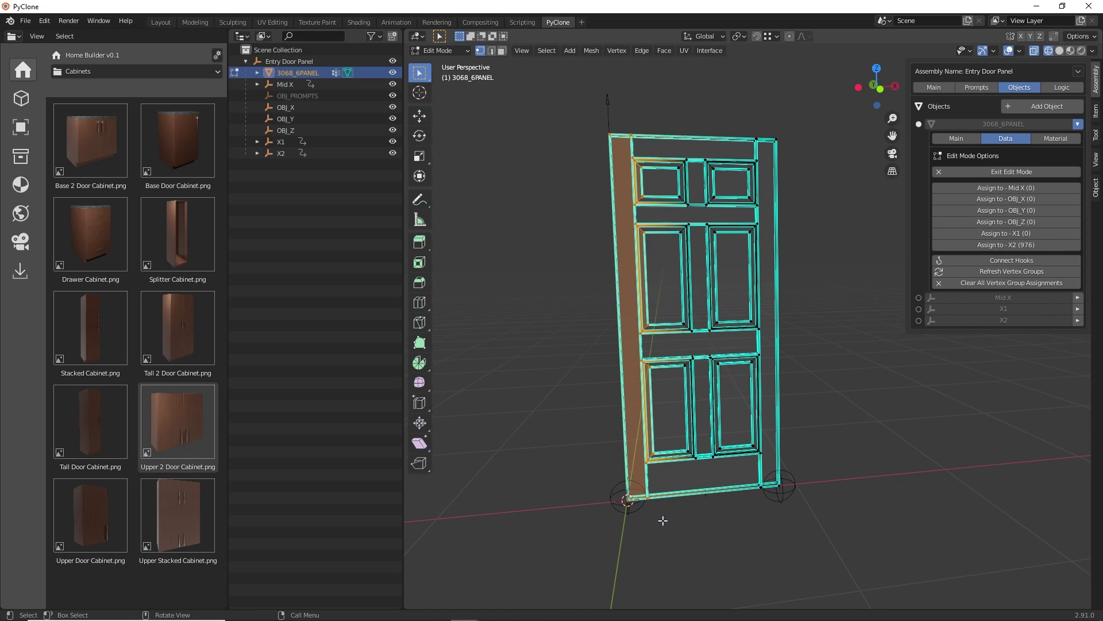
pyautogui.click(1003, 233)
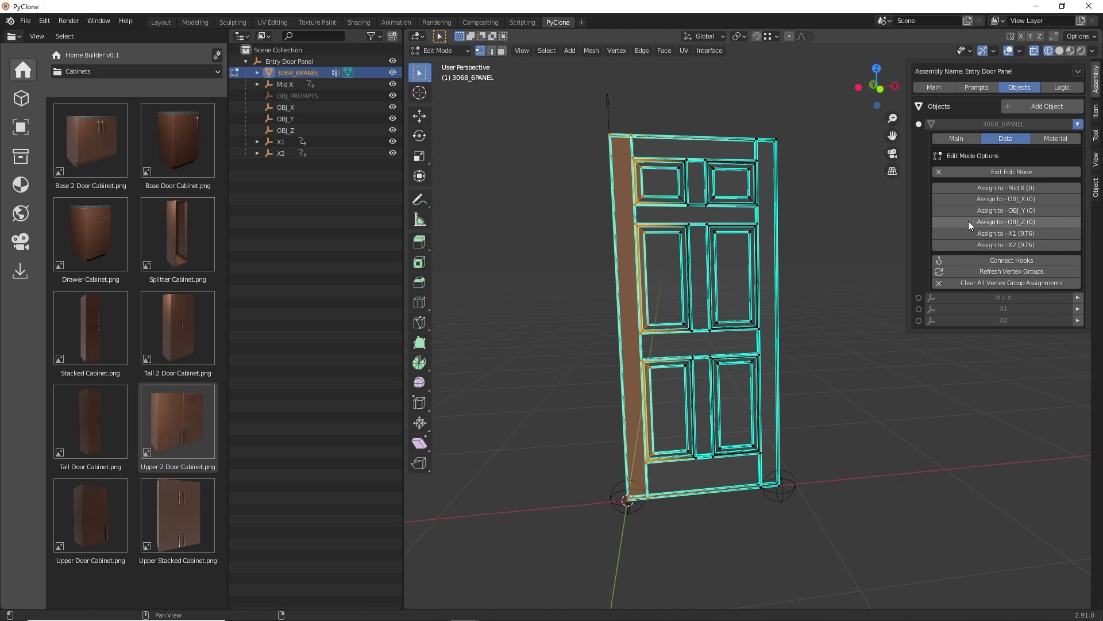
# Assign the vertices of the top rail, upper panels, second rail and middle panels' upper edges to OBJ_Z, and clear the selection.
pyautogui.hotkey('alt', 'a')
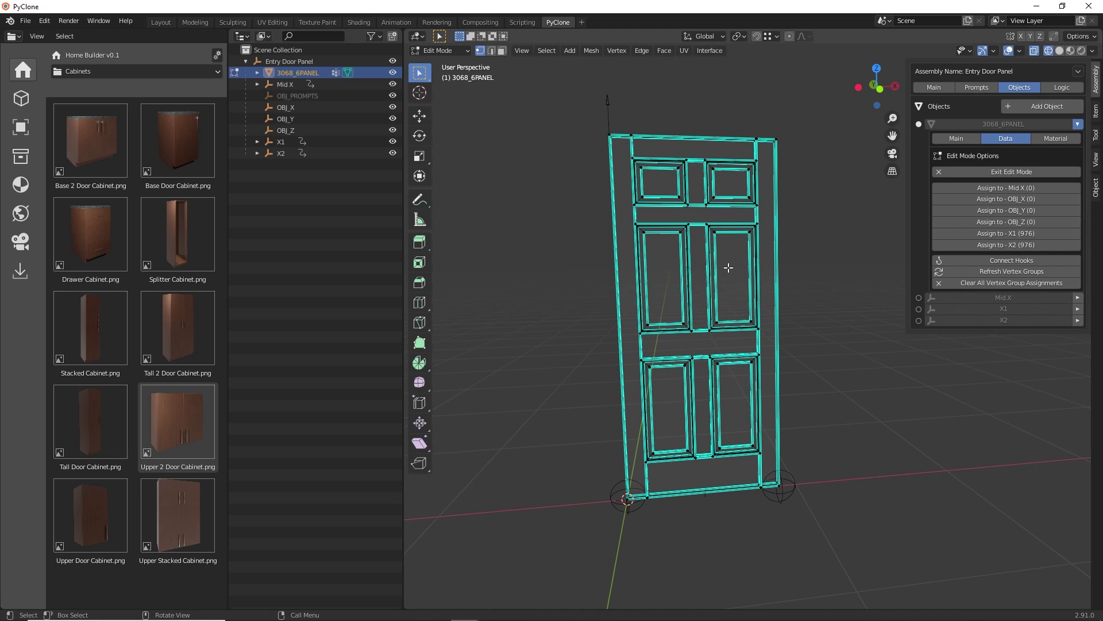
pyautogui.moveTo(737, 273); pyautogui.dragTo(730, 271, button='middle')
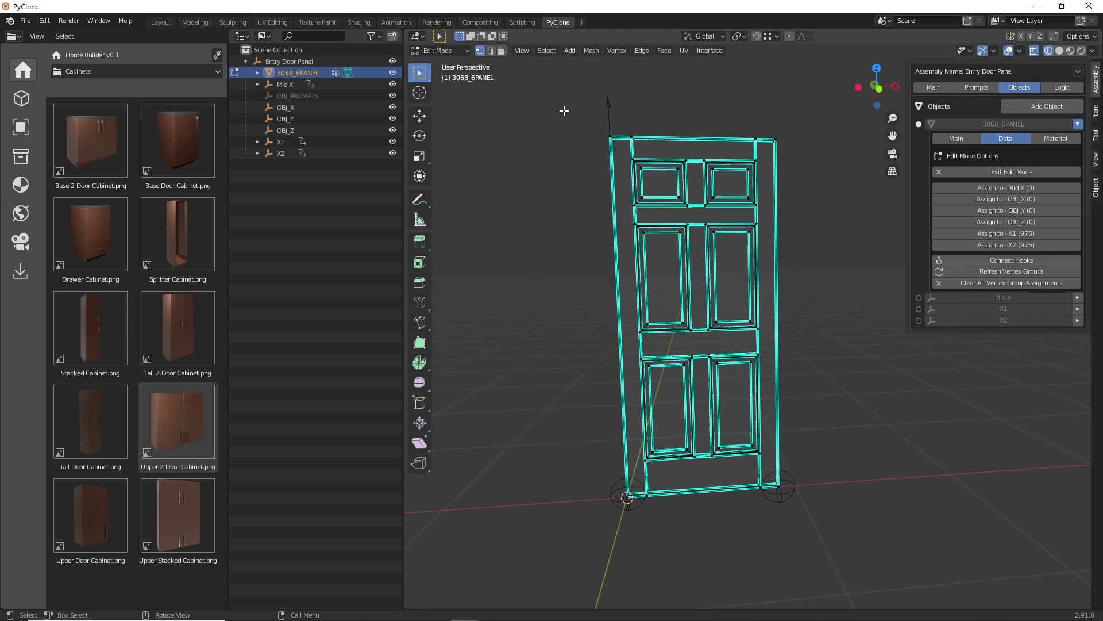
pyautogui.moveTo(564, 110); pyautogui.dragTo(815, 256)
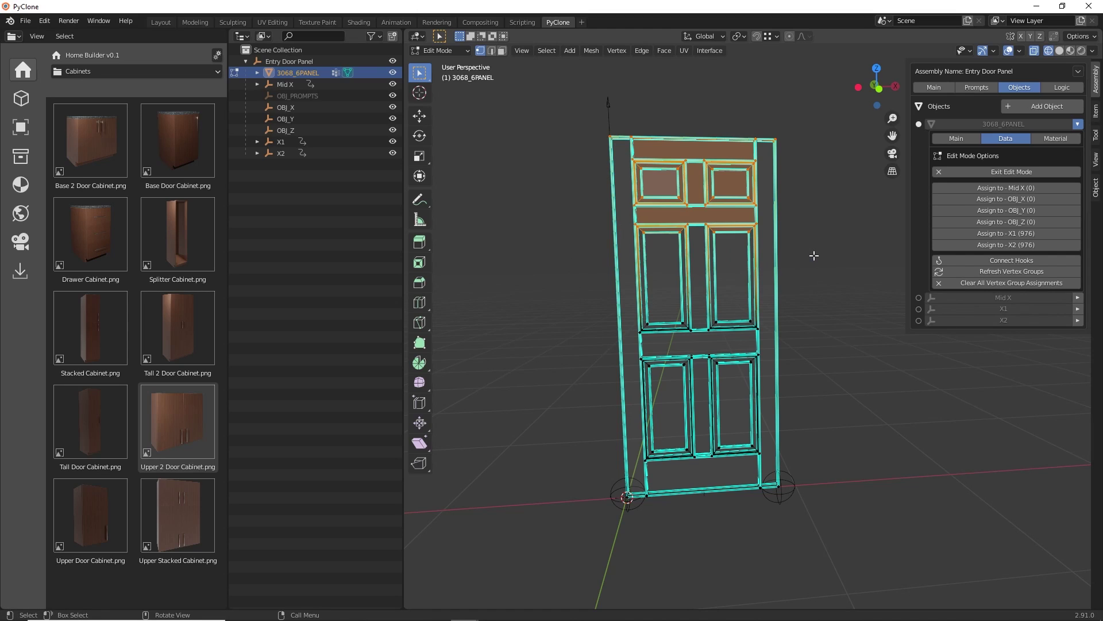
pyautogui.click(1008, 222)
pyautogui.click(868, 229)
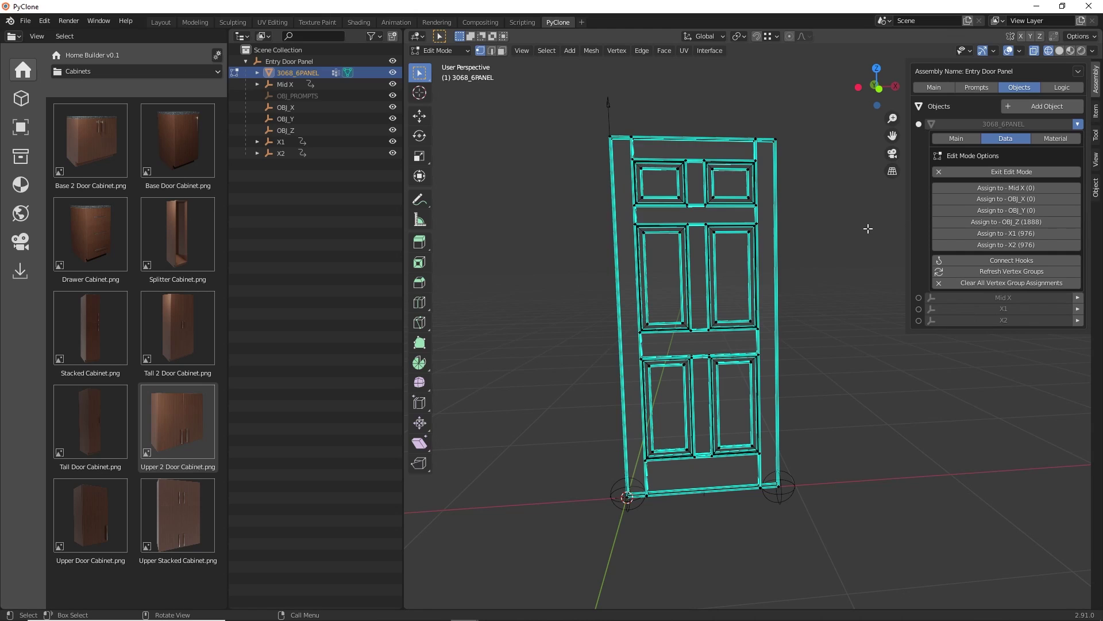
# Select the vertices of the door's center mullions and their adjoining panel edges, and assign them to Mid X.
pyautogui.moveTo(870, 253); pyautogui.dragTo(867, 251, button='middle')
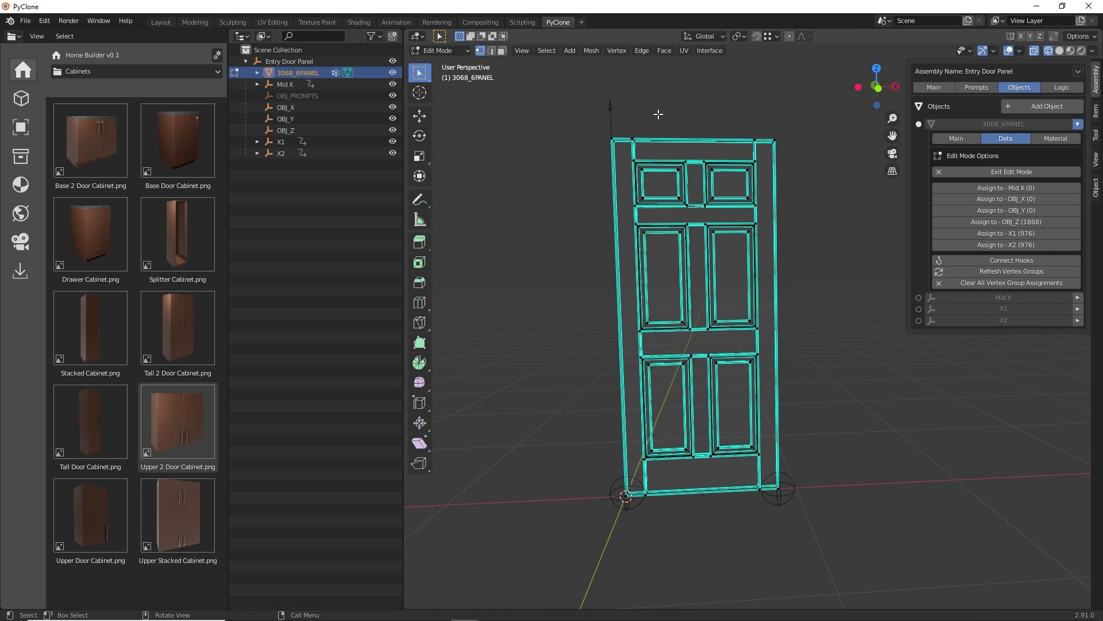
pyautogui.moveTo(661, 106); pyautogui.dragTo(739, 506)
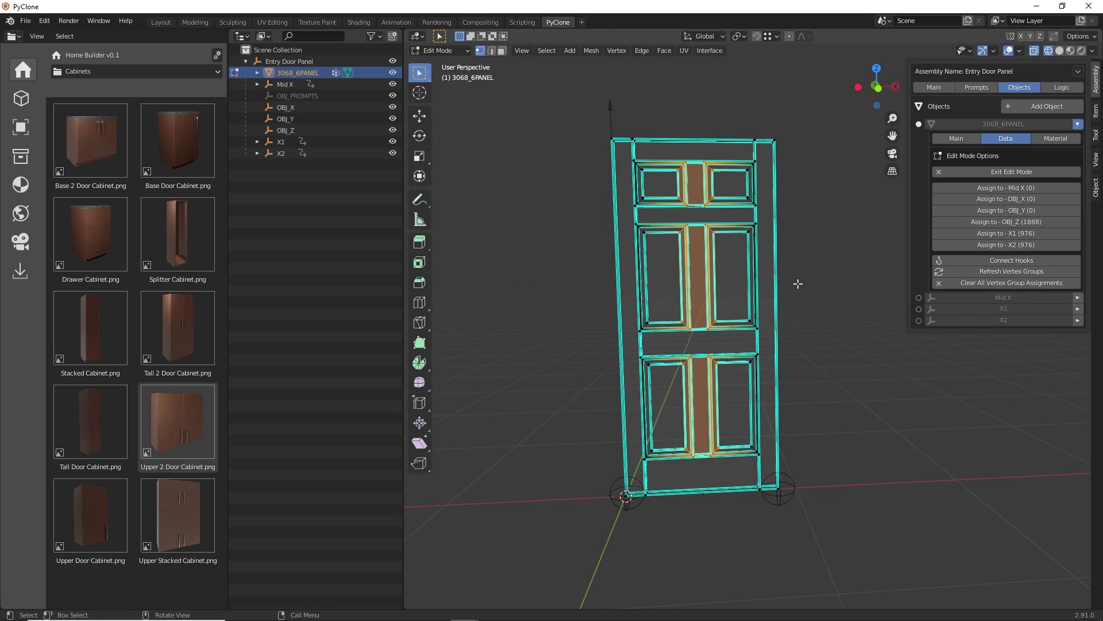
pyautogui.click(1012, 187)
# In top orthographic view, select all vertices of the door's +Y half across its full width and assign them to OBJ_Y.
pyautogui.moveTo(839, 249); pyautogui.dragTo(791, 246, button='middle')
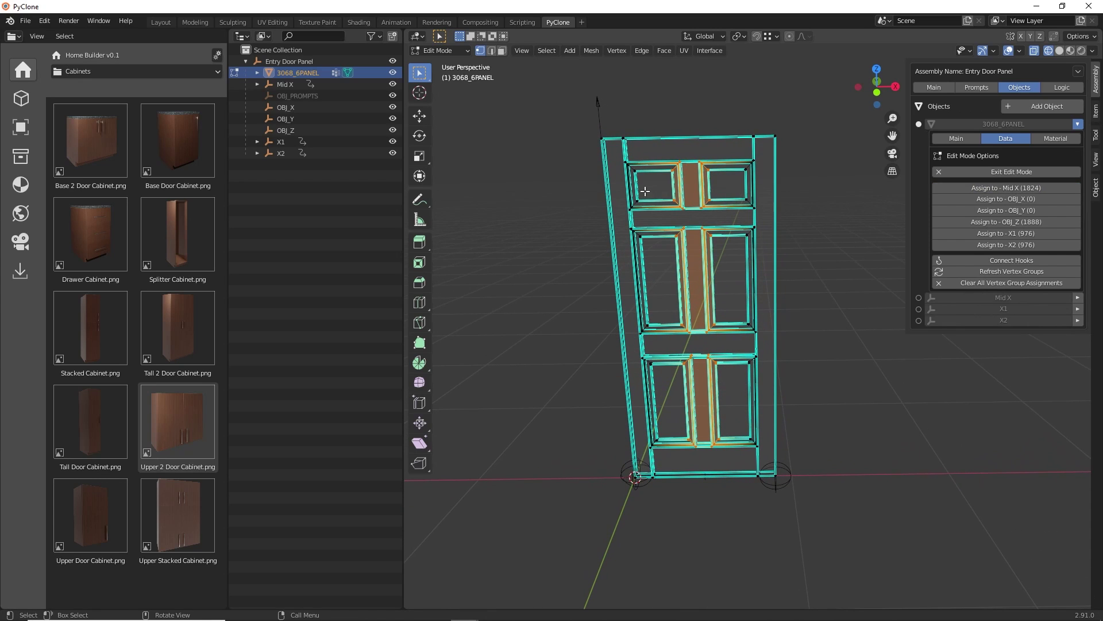
pyautogui.moveTo(670, 219); pyautogui.dragTo(731, 272, button='middle')
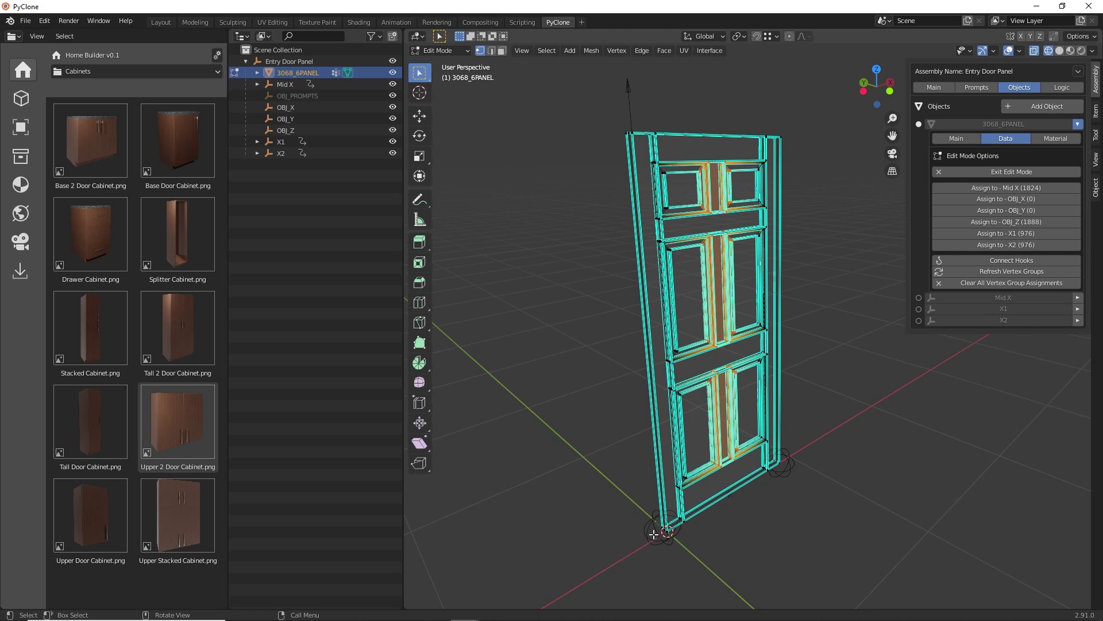
pyautogui.press('KP_1')
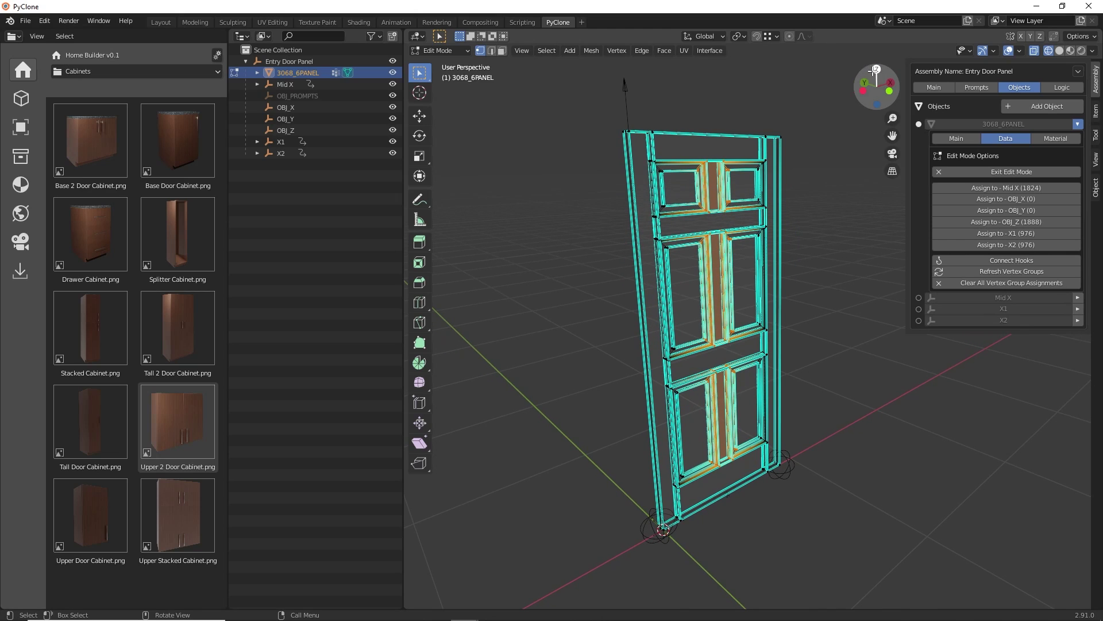
pyautogui.click(877, 69)
pyautogui.scroll(6, 645, 333)
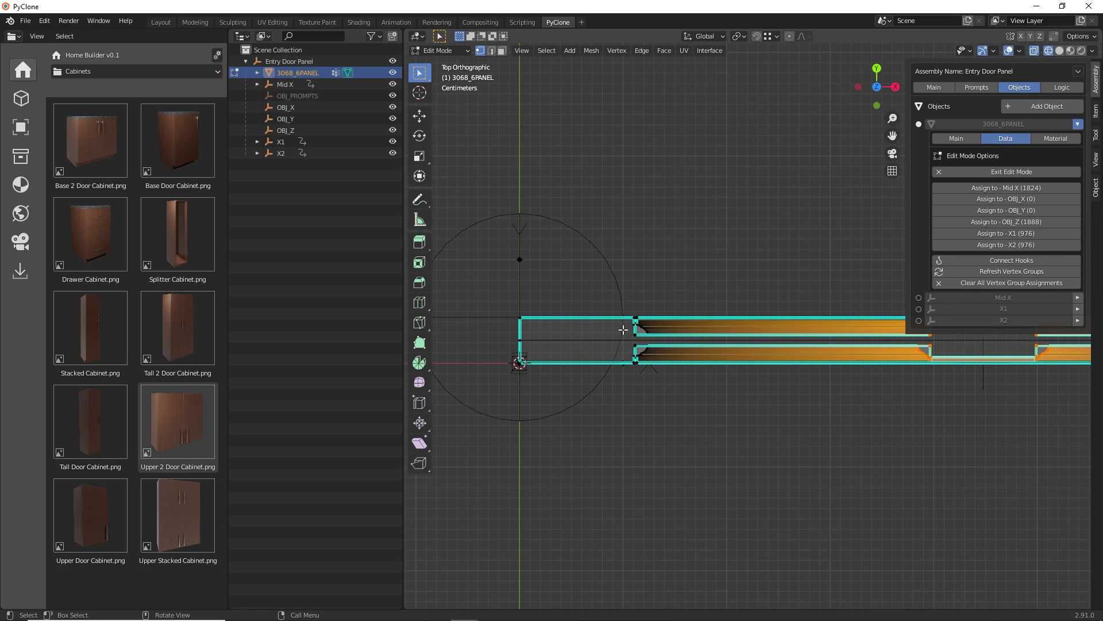
pyautogui.moveTo(493, 288); pyautogui.dragTo(715, 343)
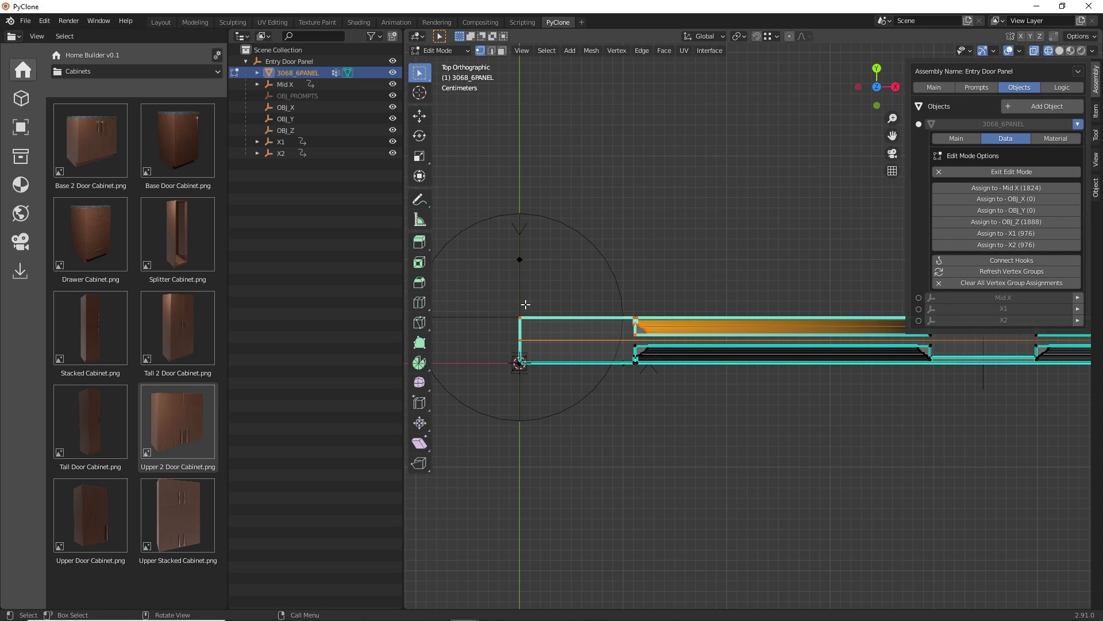
pyautogui.keyDown('ctrl'); pyautogui.scroll(-6, 574, 311); pyautogui.keyUp('ctrl')
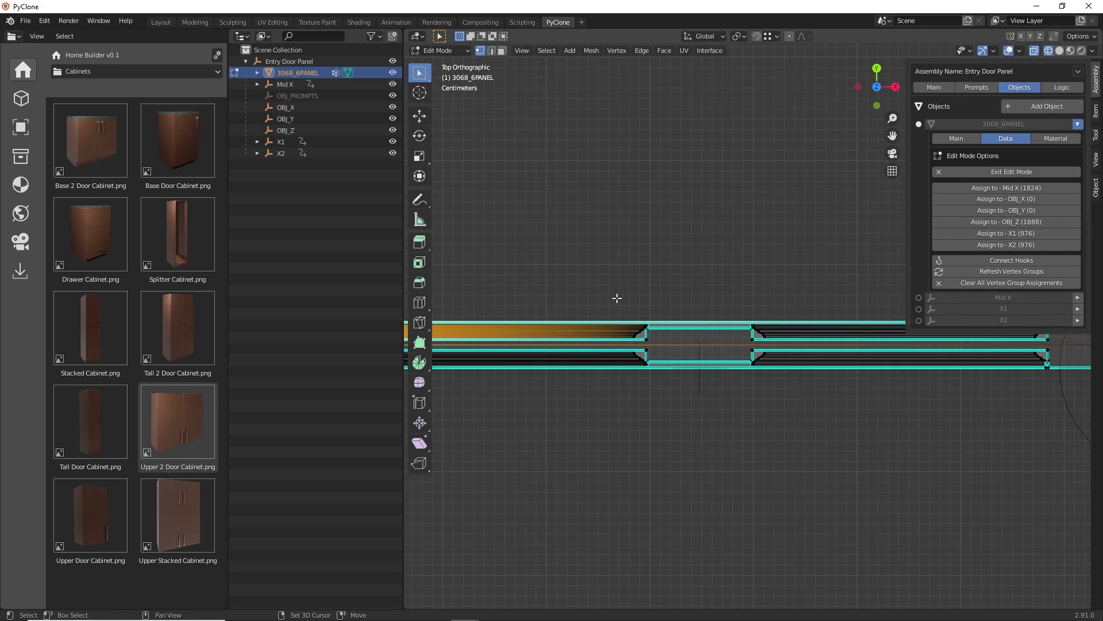
pyautogui.moveTo(616, 298); pyautogui.dragTo(778, 344)
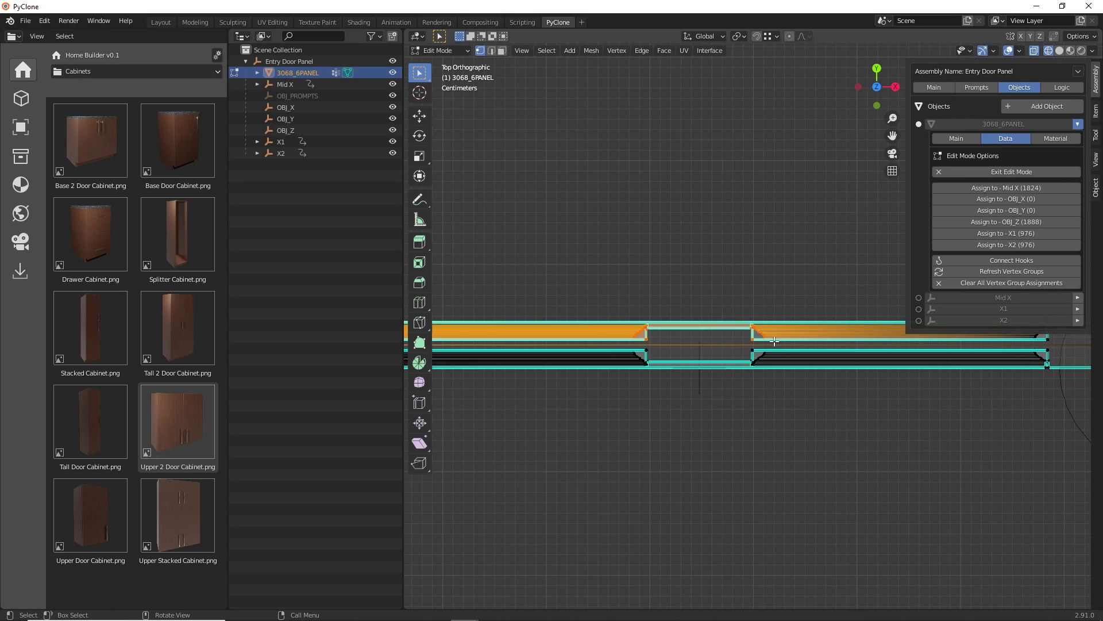
pyautogui.keyDown('ctrl'); pyautogui.scroll(-5, 775, 337); pyautogui.keyUp('ctrl')
pyautogui.scroll(-3, 652, 305)
pyautogui.scroll(3, 719, 309)
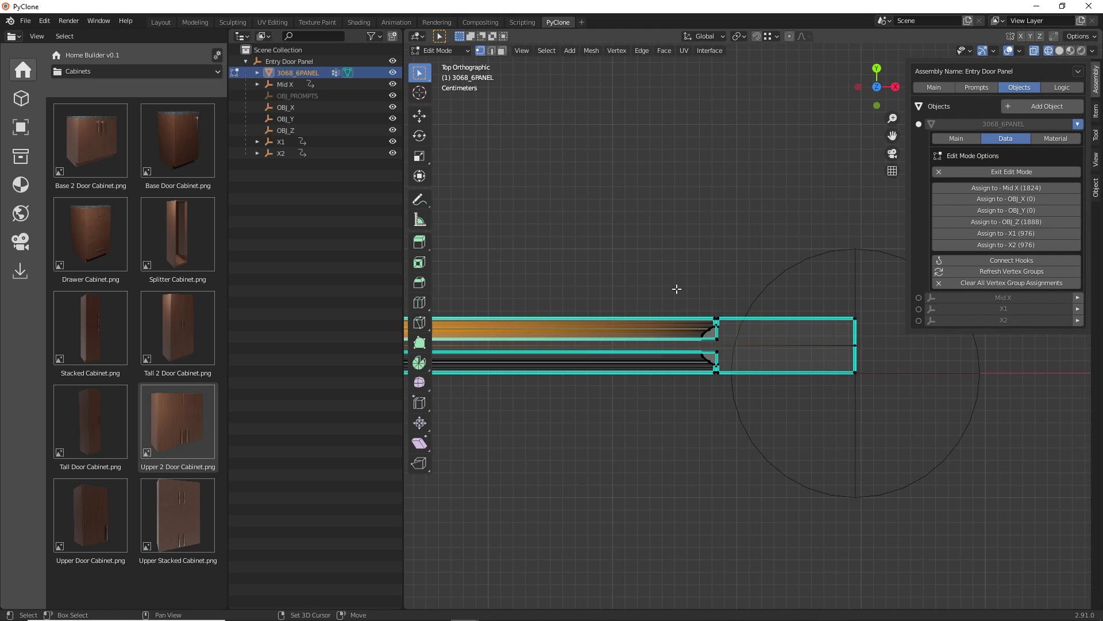
pyautogui.moveTo(677, 288); pyautogui.dragTo(867, 344)
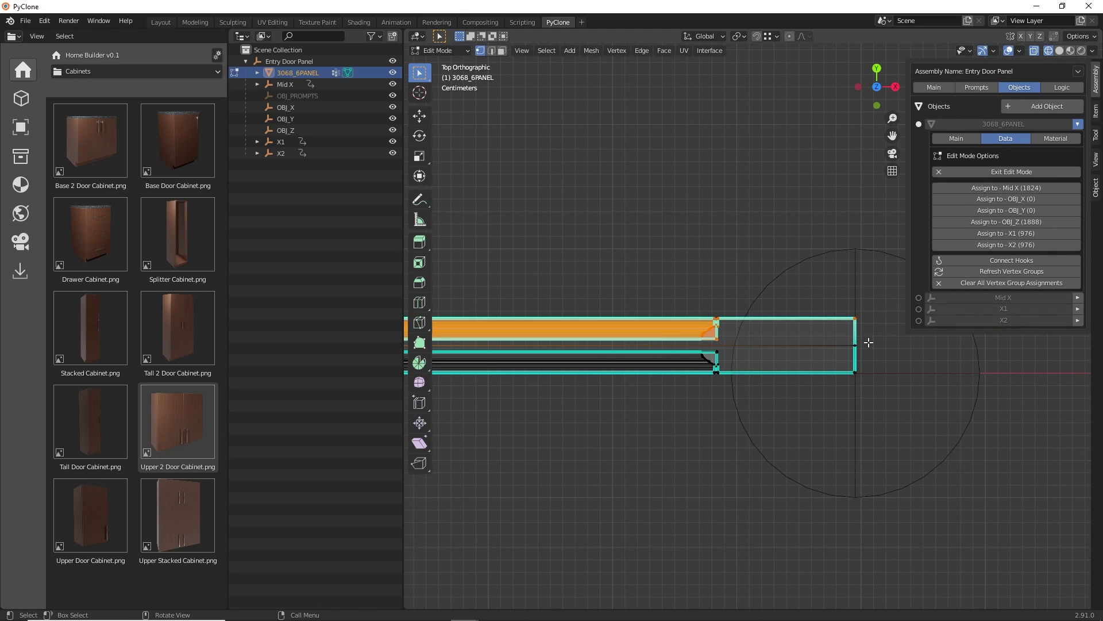
pyautogui.scroll(-4, 699, 340)
pyautogui.keyDown('shift'); pyautogui.moveTo(699, 340); pyautogui.dragTo(833, 330, button='middle'); pyautogui.keyUp('shift')
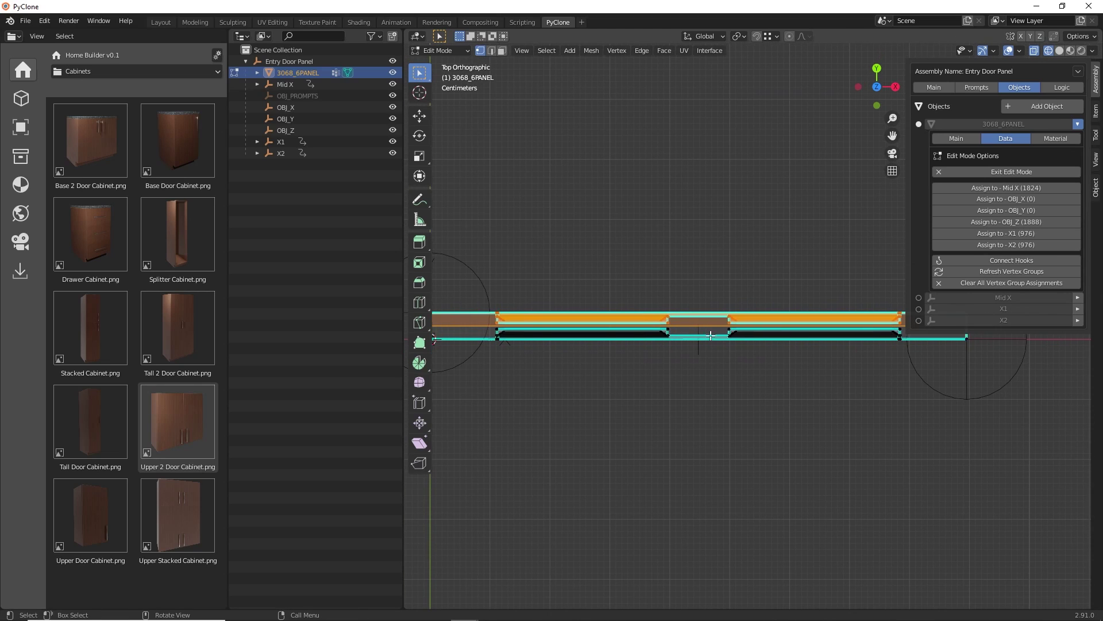
pyautogui.scroll(-2, 654, 324)
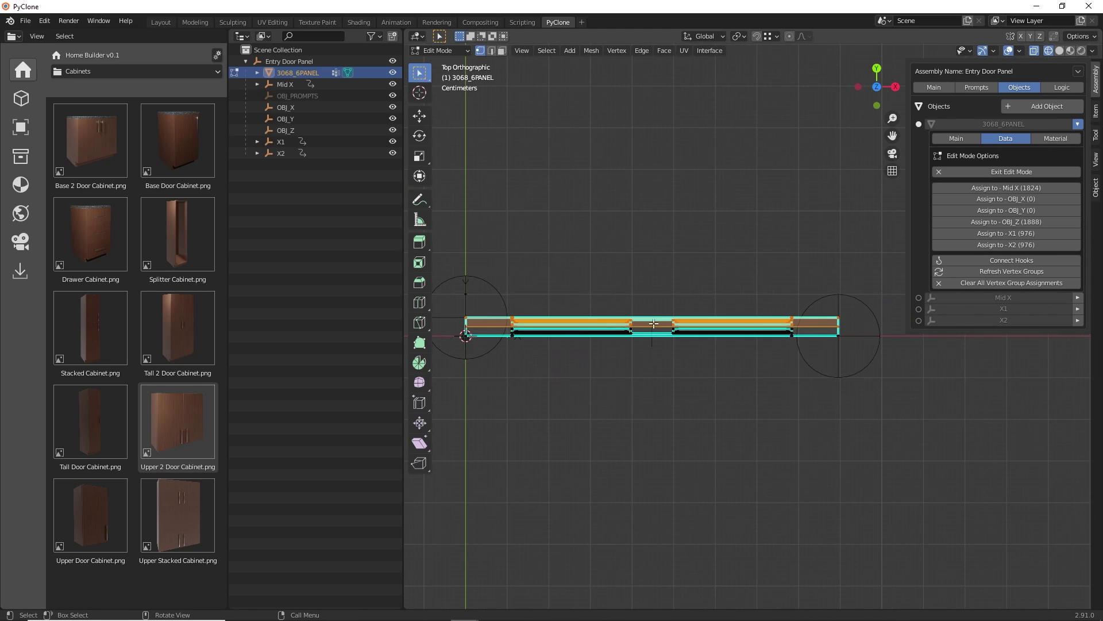
pyautogui.click(1002, 208)
# Connect the hooks for the door mesh's vertex groups and display the viewport in solid shading.
pyautogui.moveTo(692, 293); pyautogui.dragTo(749, 245, button='middle')
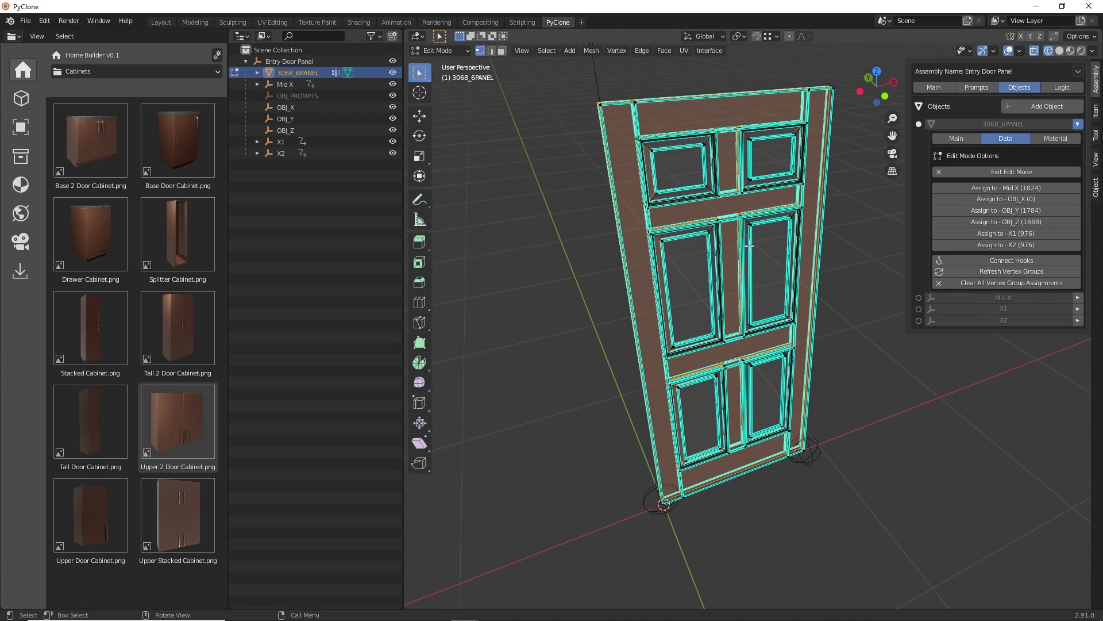
pyautogui.moveTo(767, 308); pyautogui.dragTo(755, 296, button='middle')
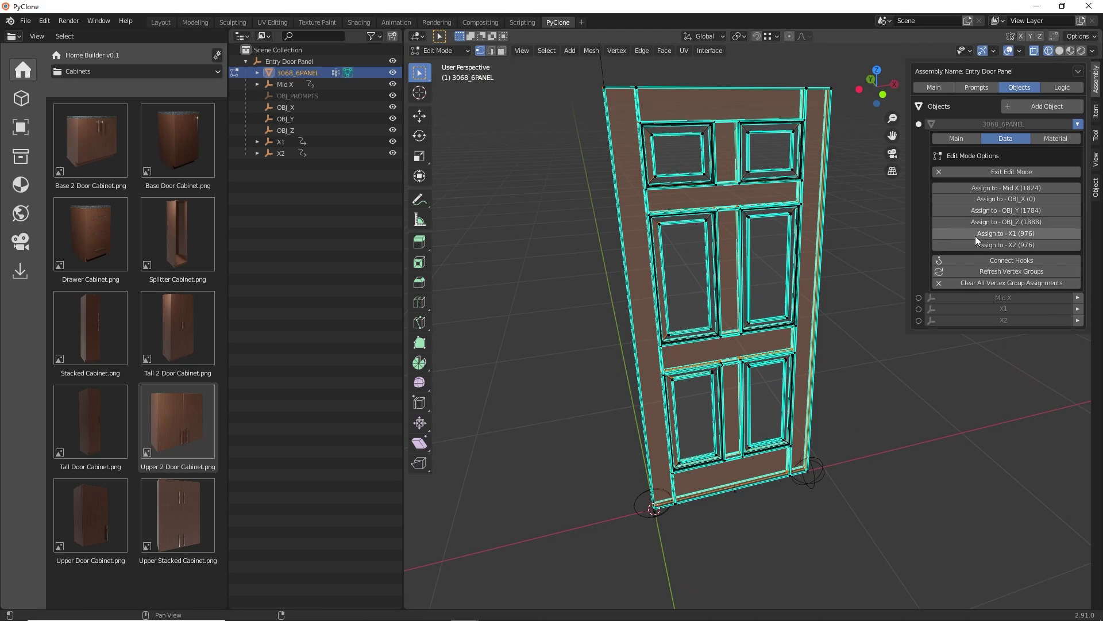
pyautogui.click(988, 257)
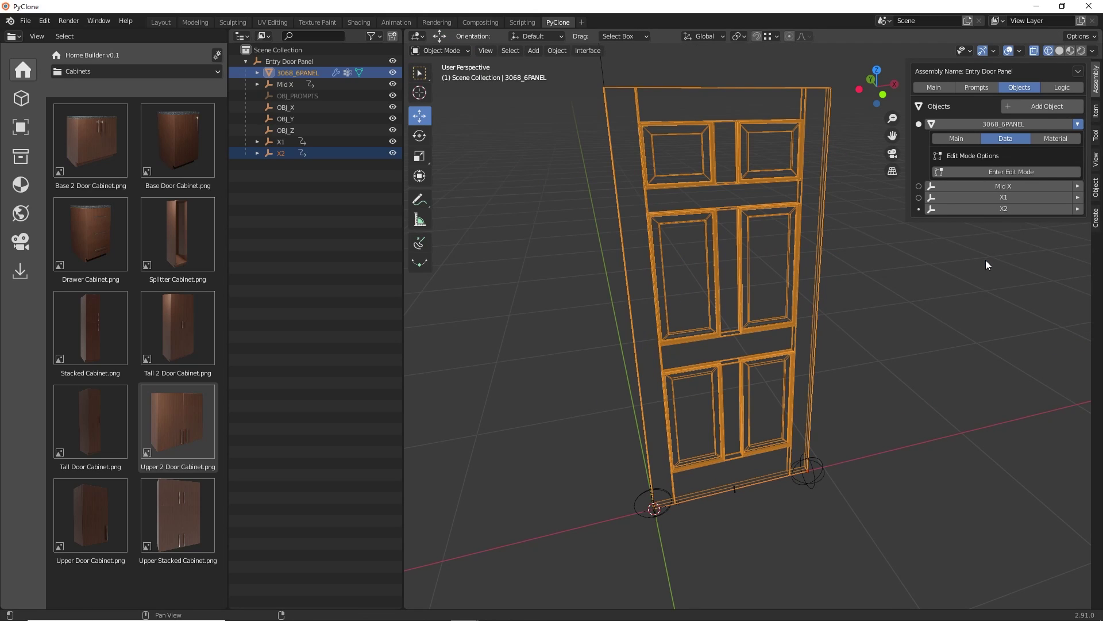
pyautogui.click(1060, 51)
pyautogui.scroll(-2, 827, 175)
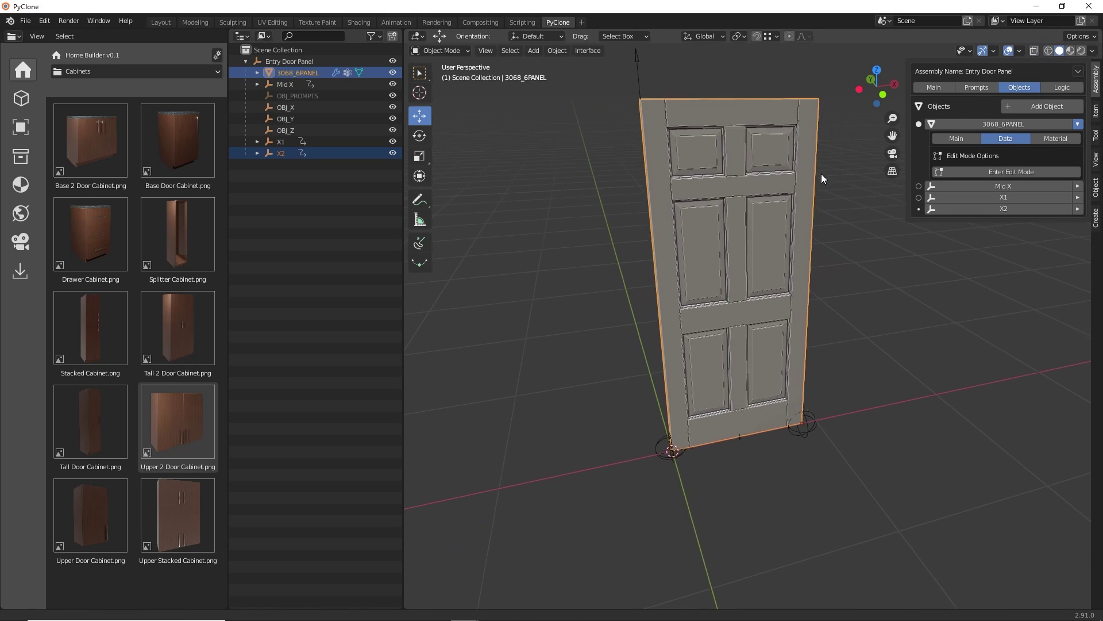
# Move OBJ_X along the X axis and OBJ_Z along the Z axis to test resizing the door's width and height.
pyautogui.click(801, 423)
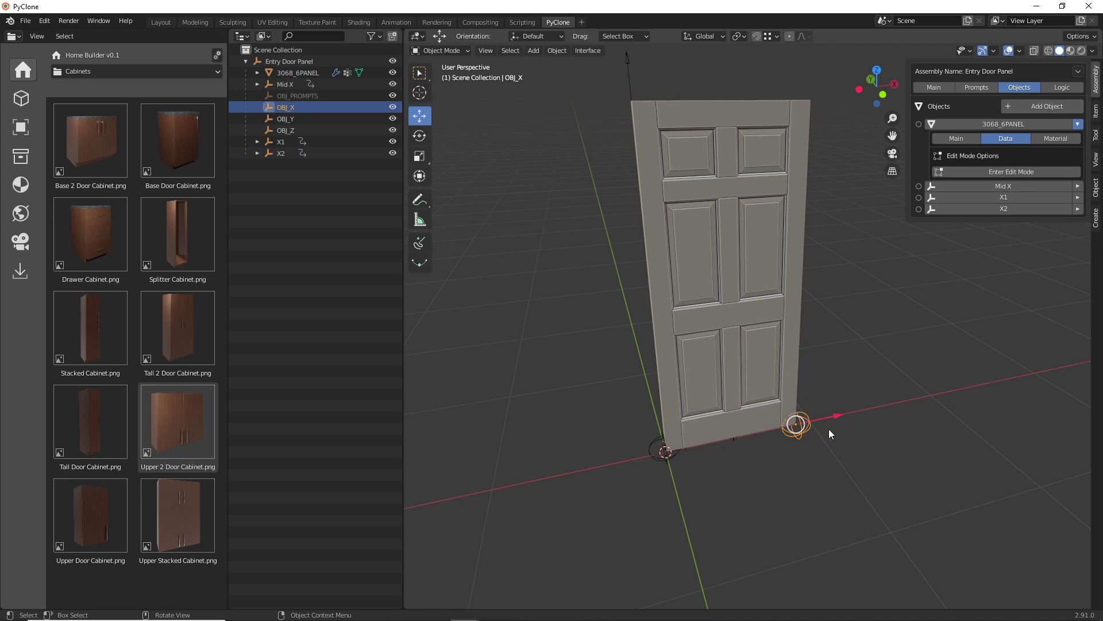
pyautogui.moveTo(841, 415); pyautogui.dragTo(540, 393)
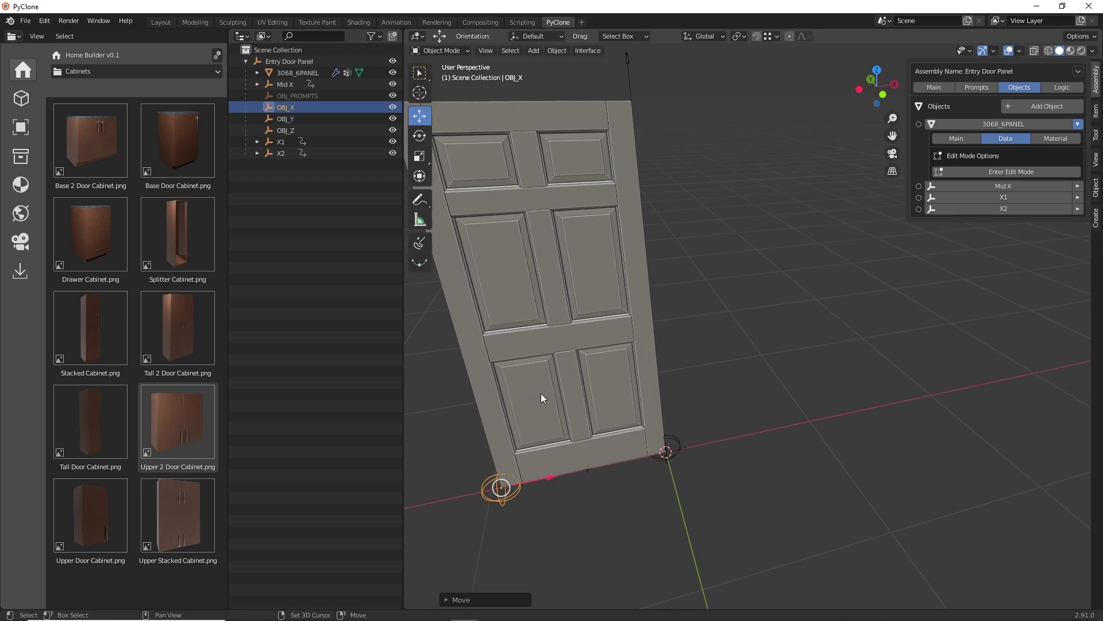
pyautogui.moveTo(549, 481); pyautogui.dragTo(665, 340, button='middle')
pyautogui.click(618, 140)
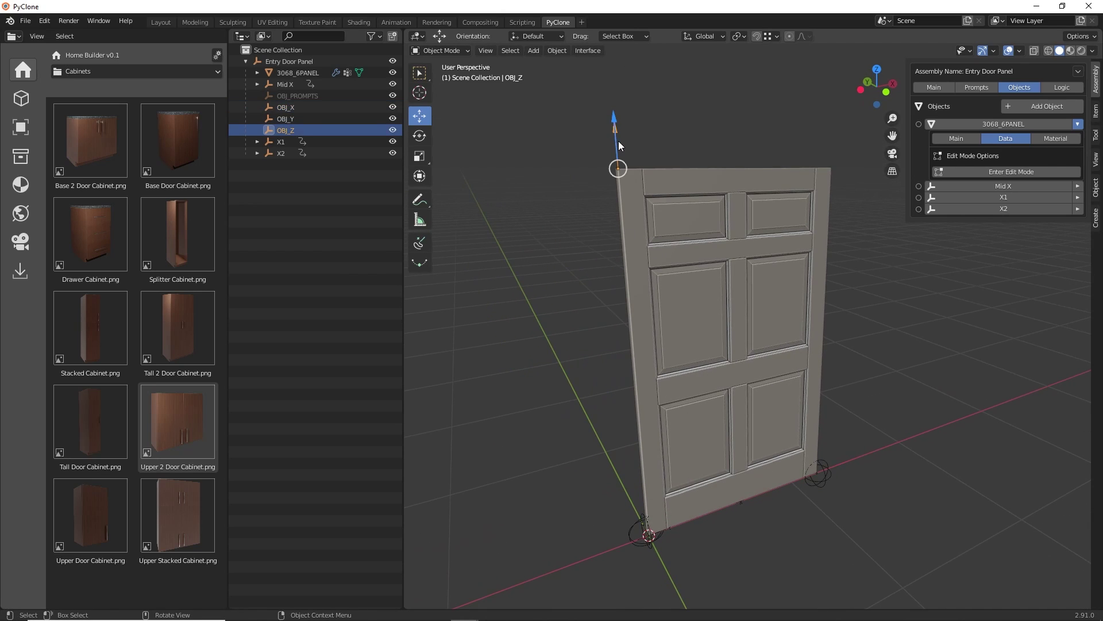
pyautogui.moveTo(615, 123)
pyautogui.mouseDown()
pyautogui.moveTo(617, 76)
pyautogui.moveTo(618, 178)
pyautogui.moveTo(616, 100)
pyautogui.moveTo(616, 190)
pyautogui.moveTo(617, 94)
pyautogui.moveTo(615, 191)
pyautogui.moveTo(606, 89)
pyautogui.moveTo(600, 189)
pyautogui.moveTo(611, 320)
pyautogui.moveTo(626, 117)
pyautogui.mouseUp()
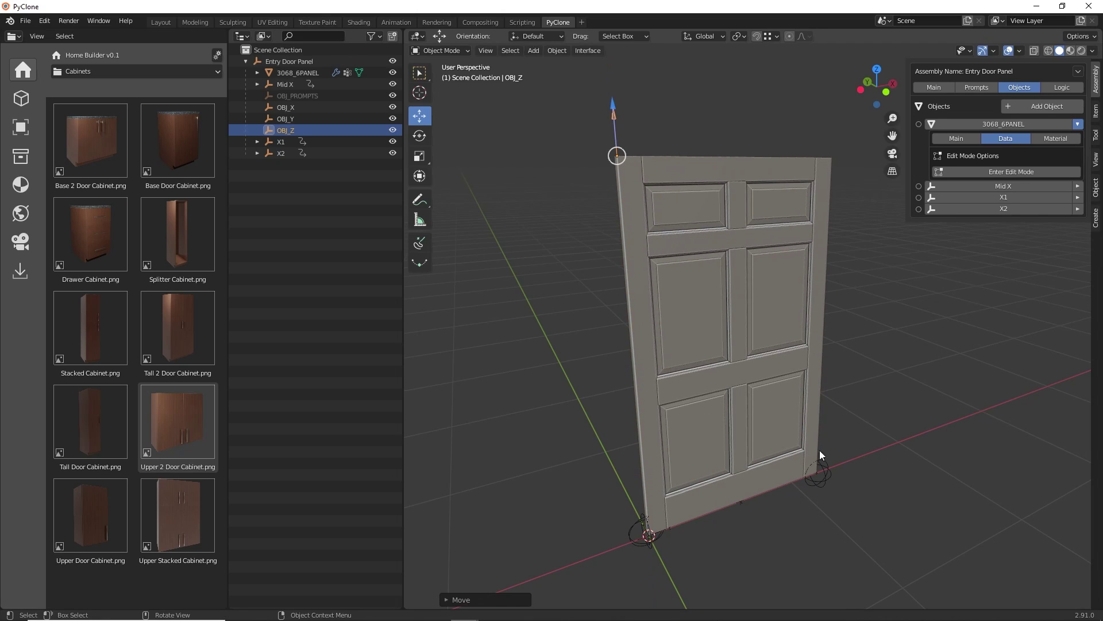
pyautogui.click(827, 470)
pyautogui.moveTo(851, 459)
pyautogui.mouseDown()
pyautogui.moveTo(749, 481)
pyautogui.moveTo(843, 453)
pyautogui.mouseUp()
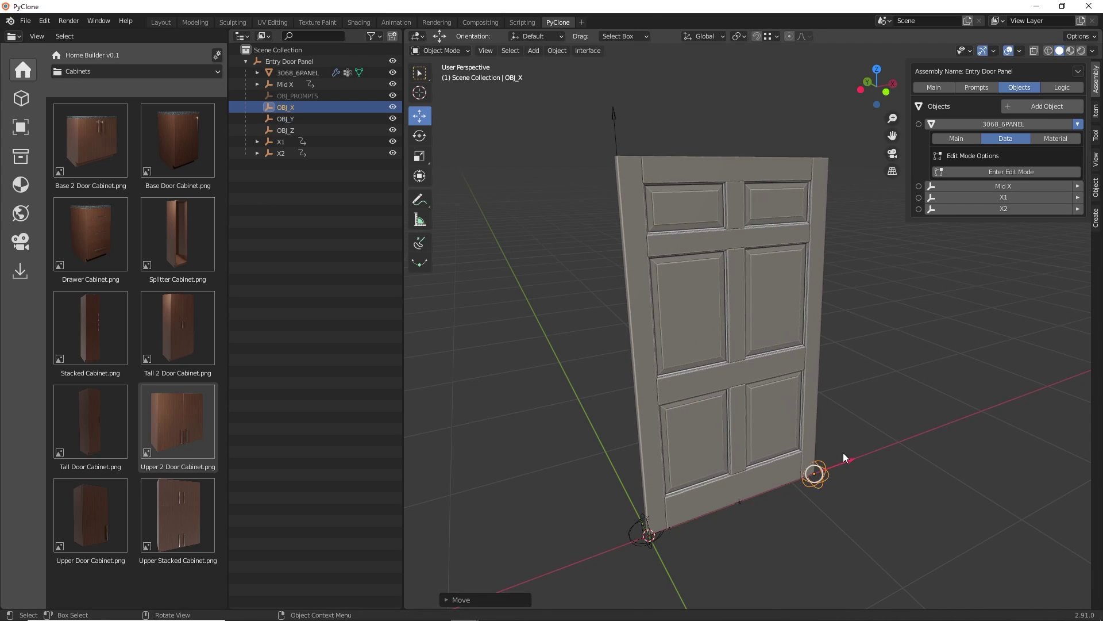
# Select the 3068_6PANEL door mesh and remove its Door_Leaf material slot.
pyautogui.moveTo(843, 452); pyautogui.dragTo(753, 449, button='middle')
pyautogui.moveTo(764, 396); pyautogui.dragTo(761, 390, button='middle')
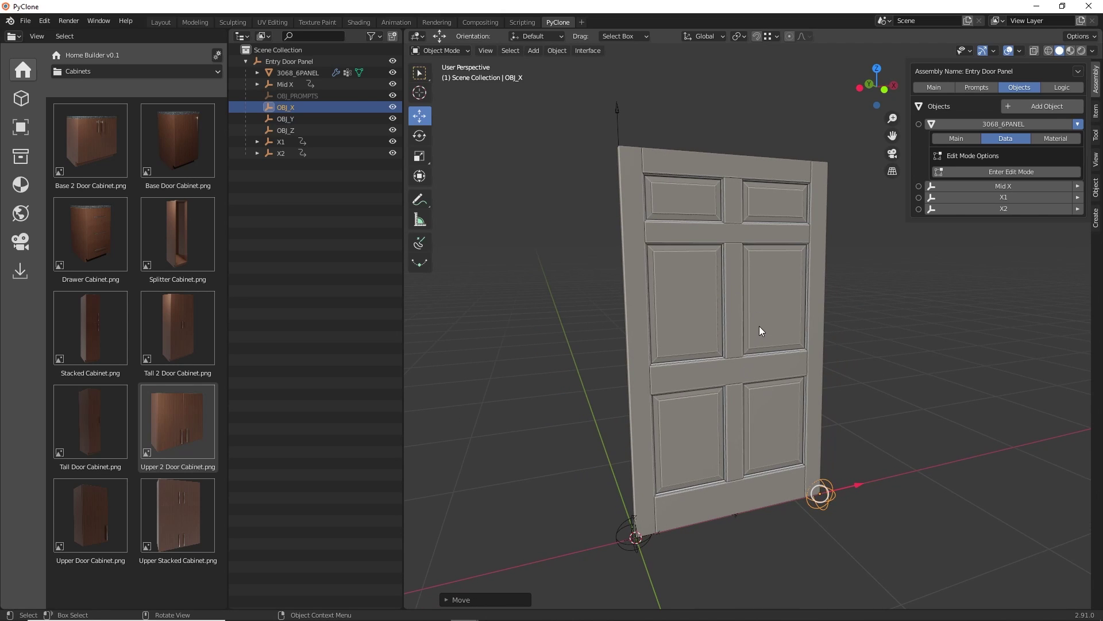
pyautogui.click(1052, 141)
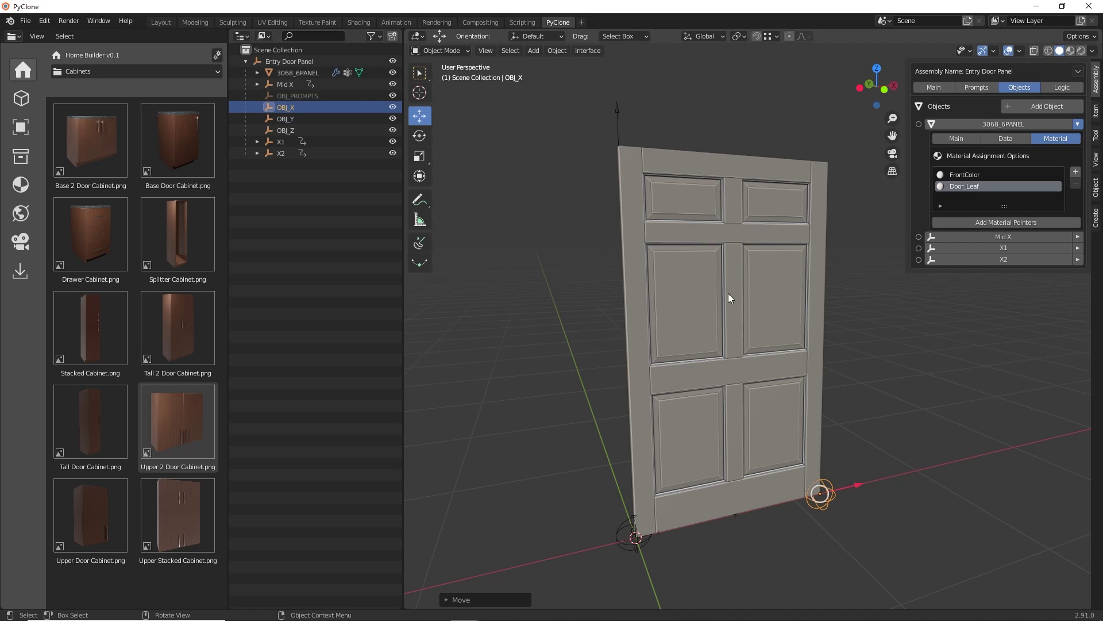
pyautogui.click(218, 56)
pyautogui.click(135, 82)
pyautogui.click(699, 316)
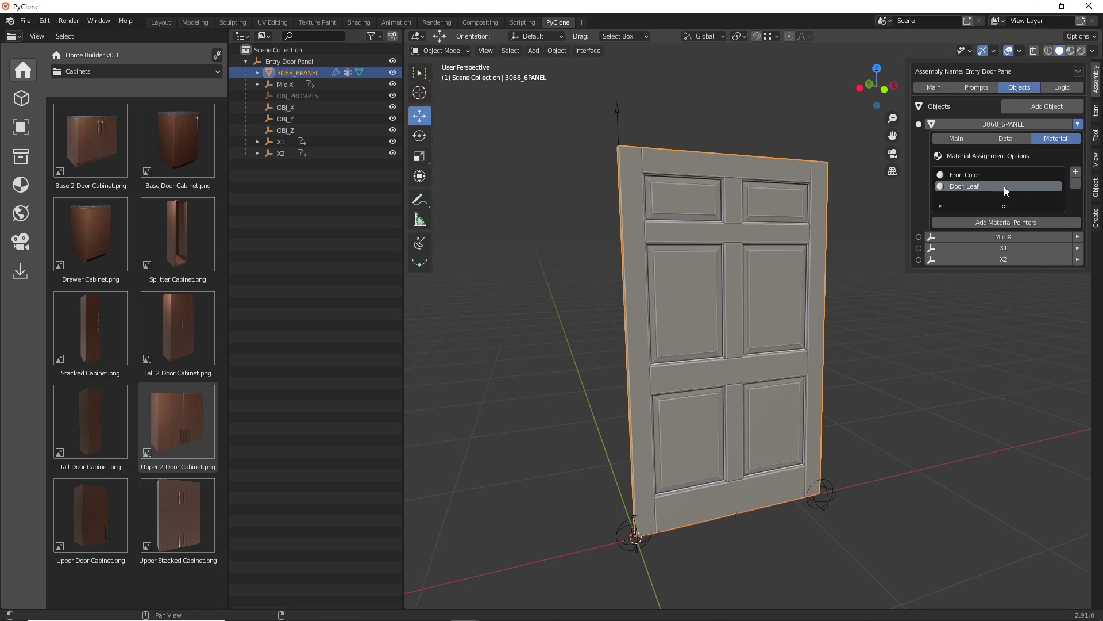
pyautogui.click(1076, 183)
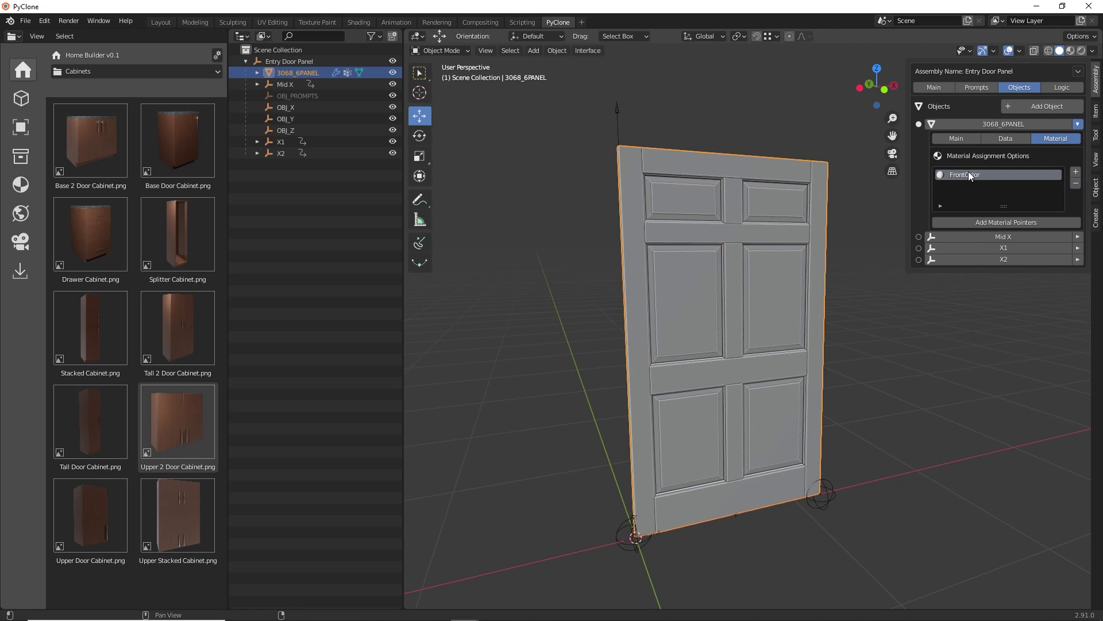
# Add material pointers to the door mesh, point the FrontColor slot to Entry Door Panels, and update the library materials.
pyautogui.click(998, 222)
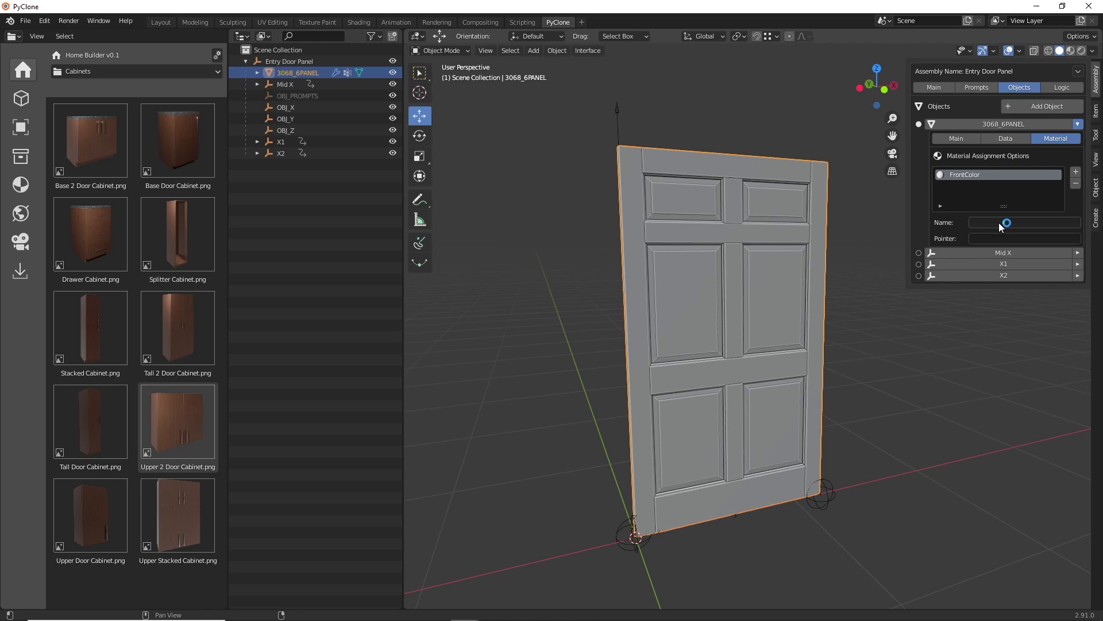
pyautogui.click(983, 238)
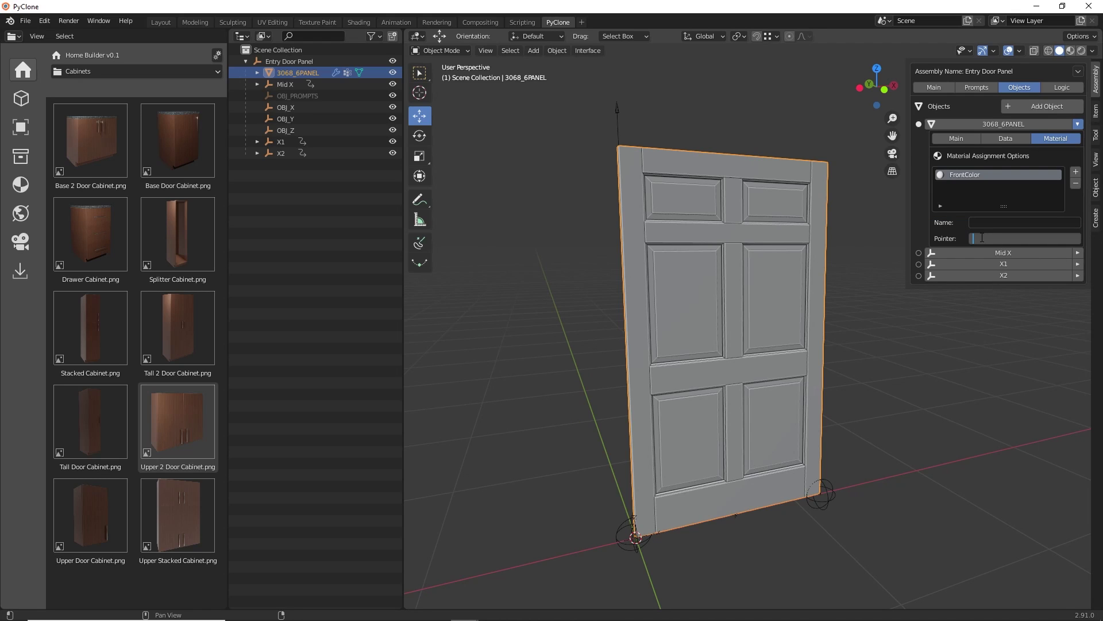
pyautogui.click(607, 203)
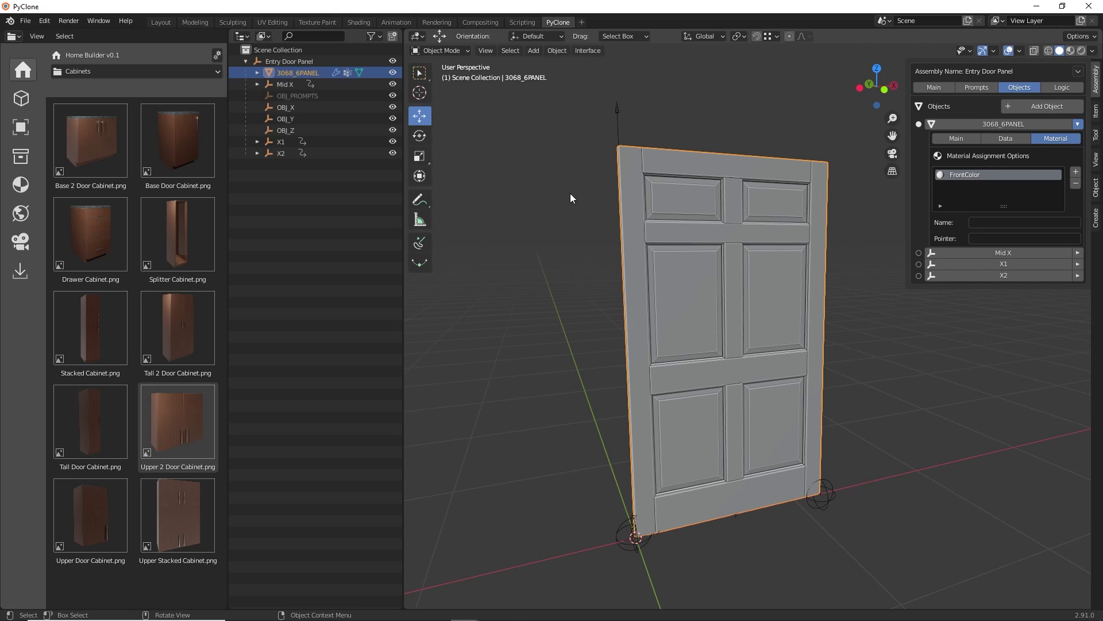
pyautogui.click(217, 55)
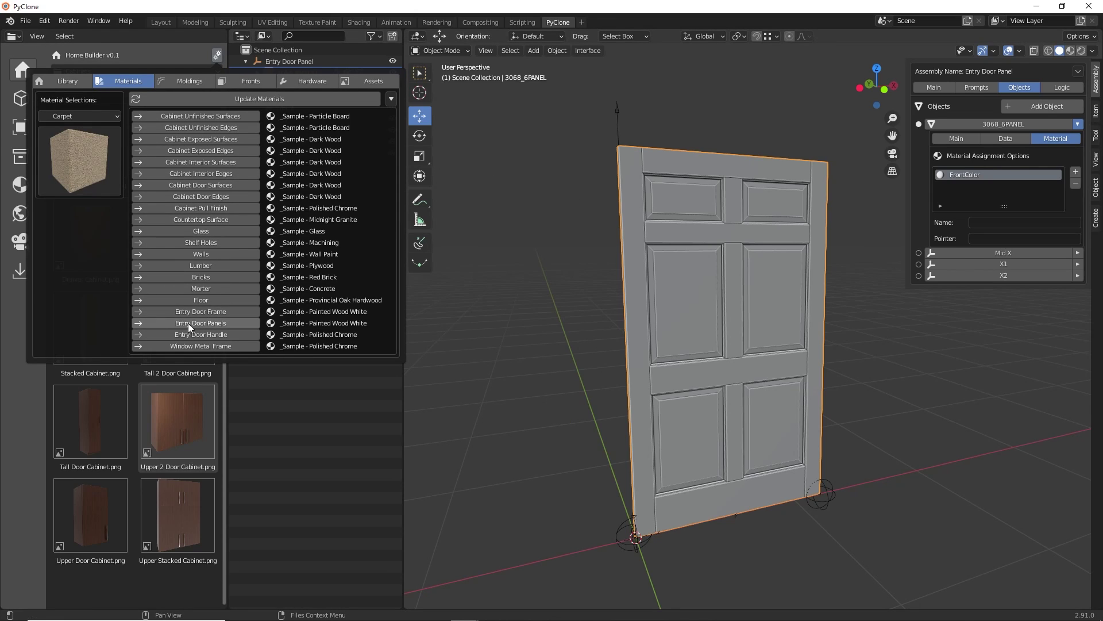
pyautogui.click(990, 238)
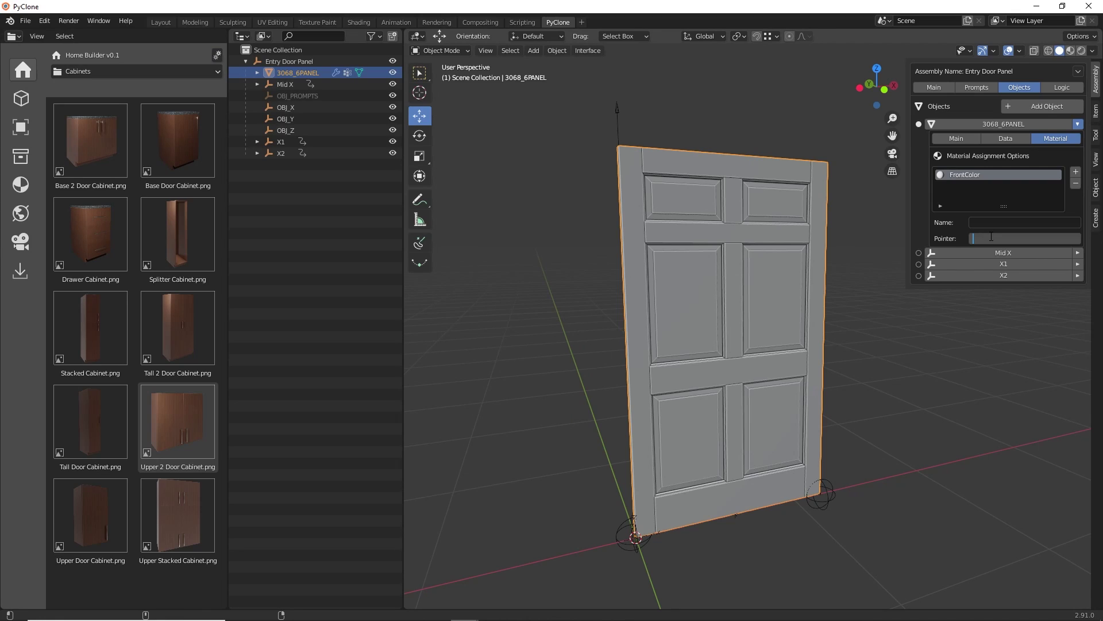
pyautogui.write('Entry Door Panels')
pyautogui.press('Return')
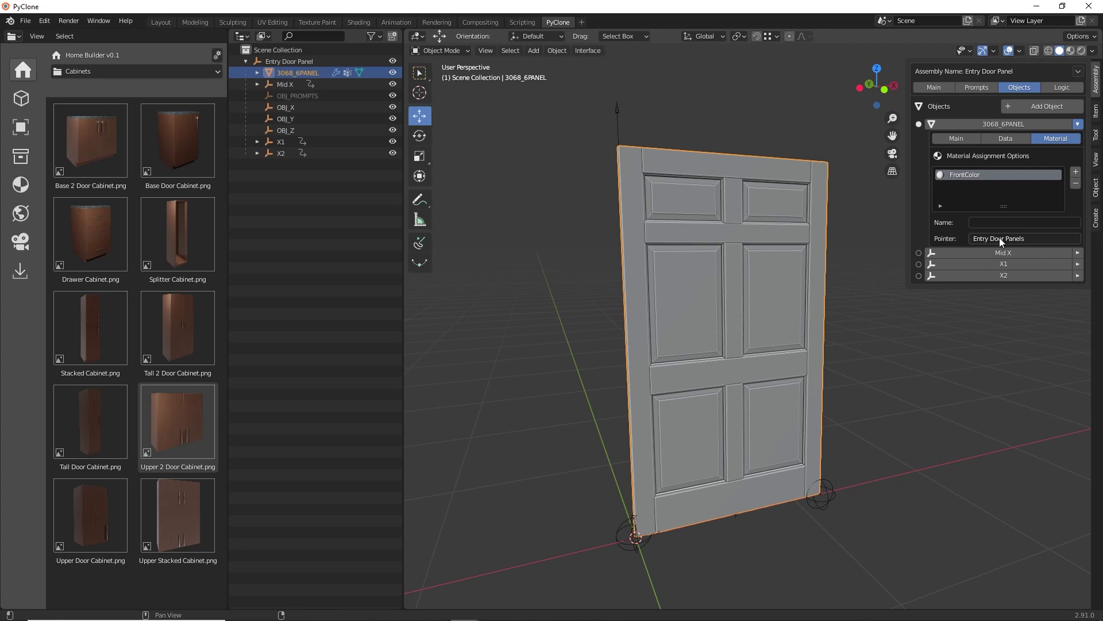
pyautogui.click(216, 55)
pyautogui.click(251, 98)
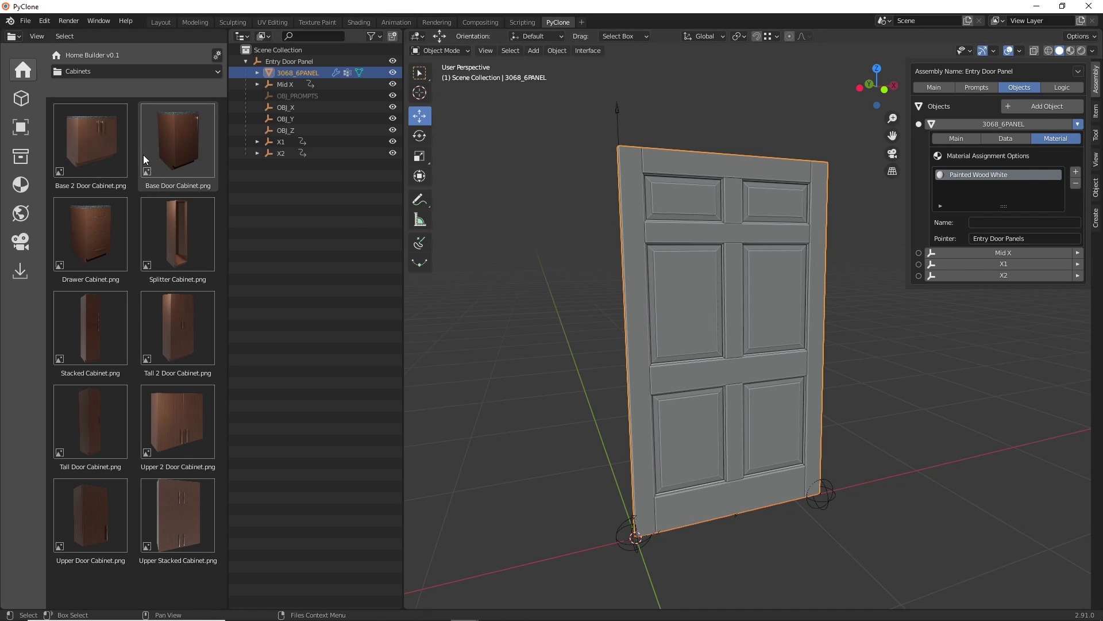
# Replace the outliner with the Properties editor and unlink the Painted Wood White material from the door's slot.
pyautogui.click(243, 36)
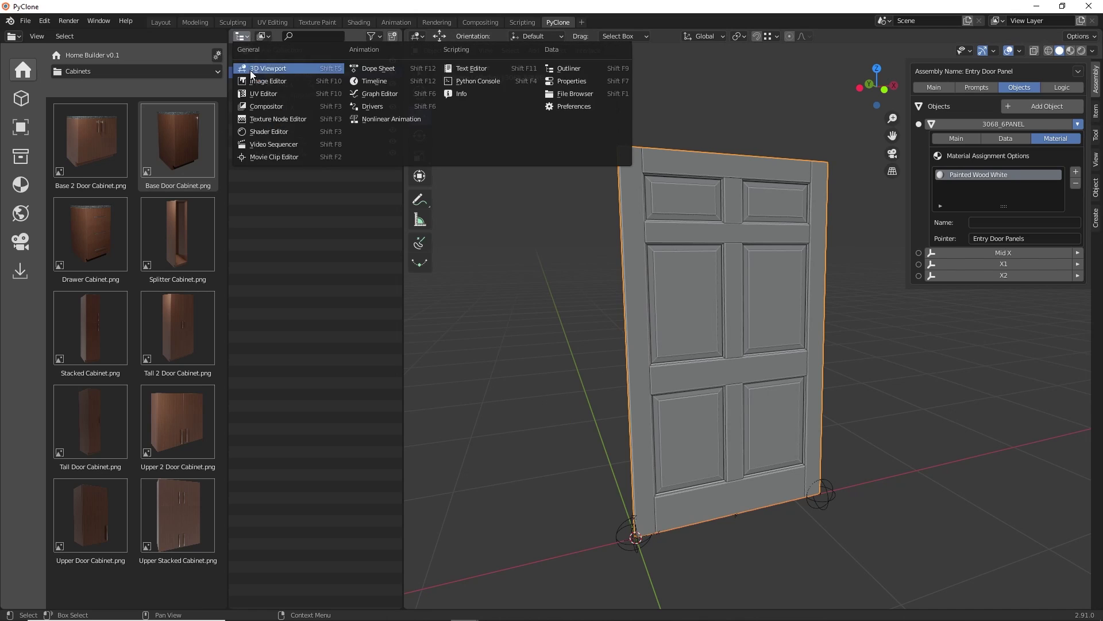
pyautogui.click(574, 81)
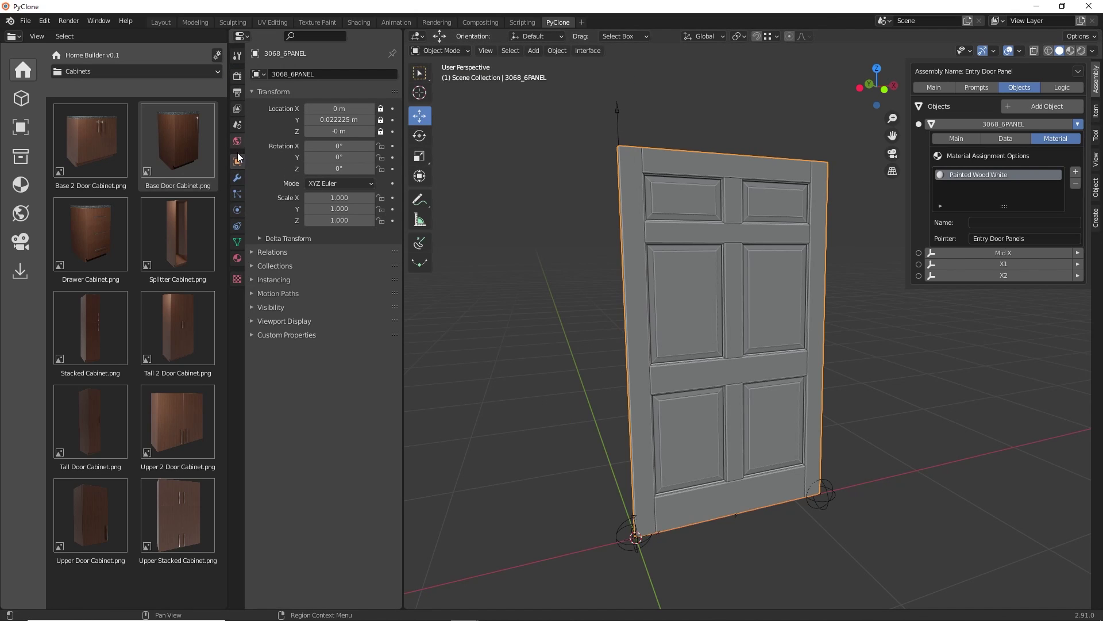
pyautogui.click(236, 259)
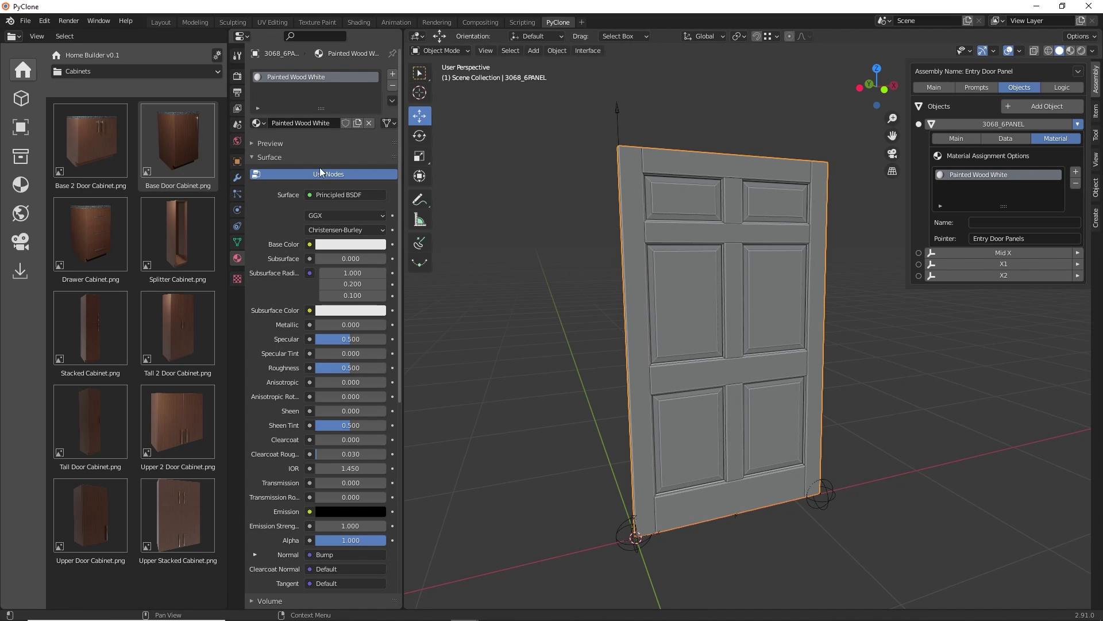
pyautogui.click(370, 122)
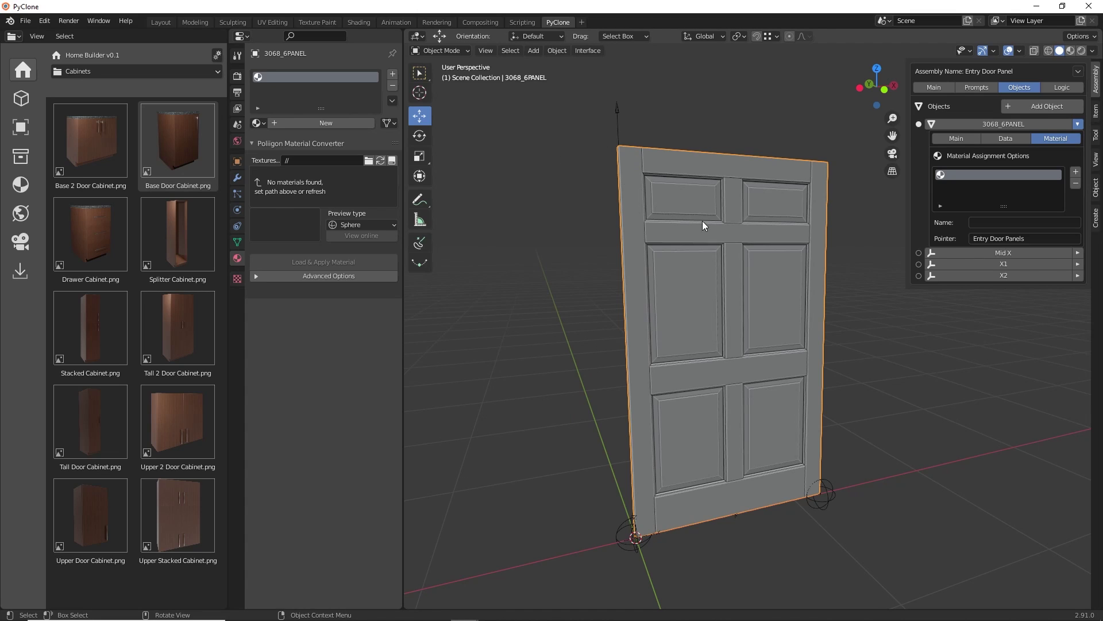
# Add a driver to the door mesh's Disable in Viewports option.
pyautogui.click(997, 89)
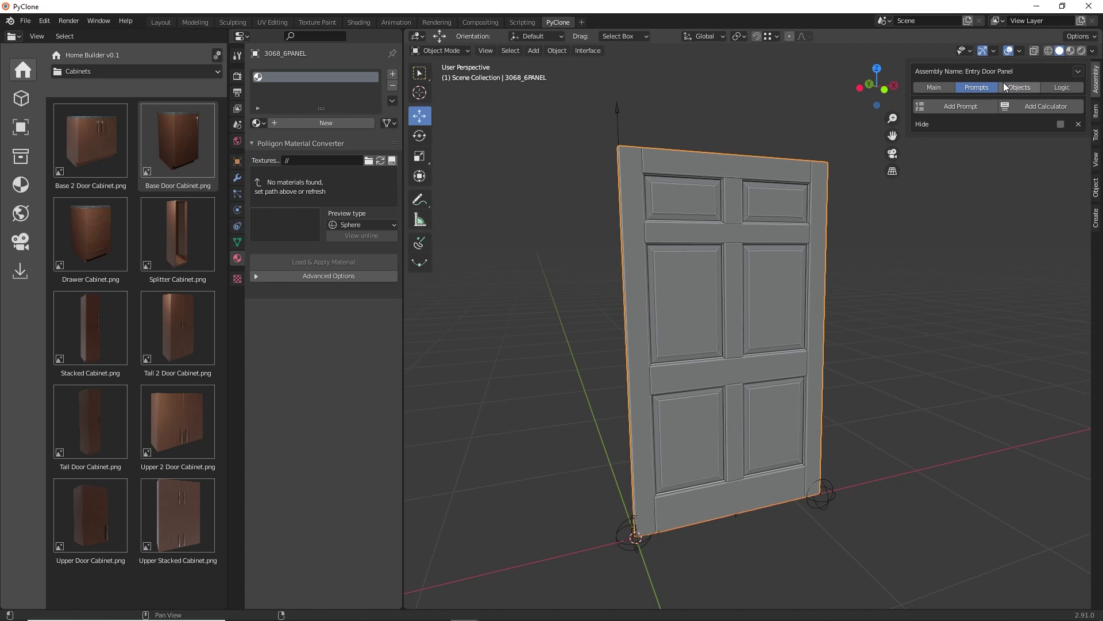
pyautogui.click(1060, 124)
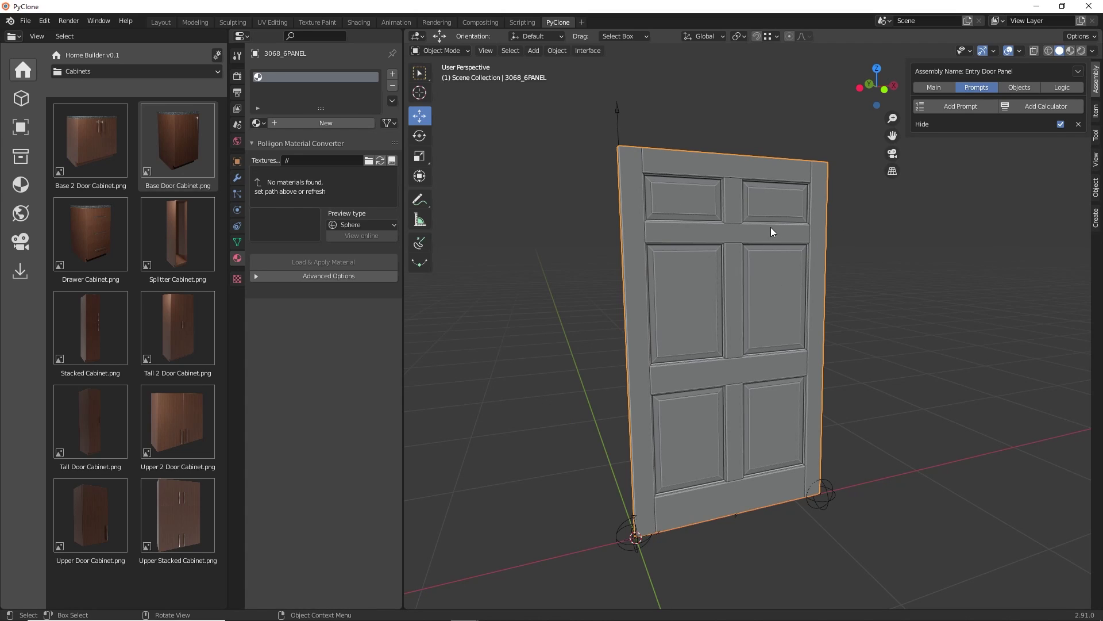
pyautogui.click(1029, 88)
pyautogui.click(964, 138)
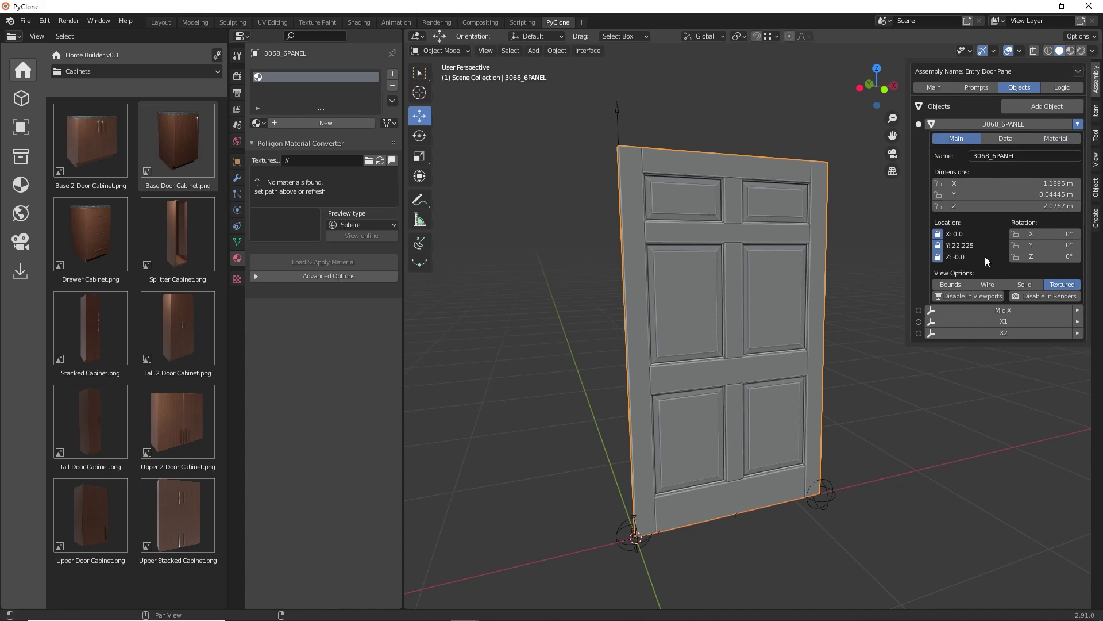
pyautogui.rightClick(969, 296)
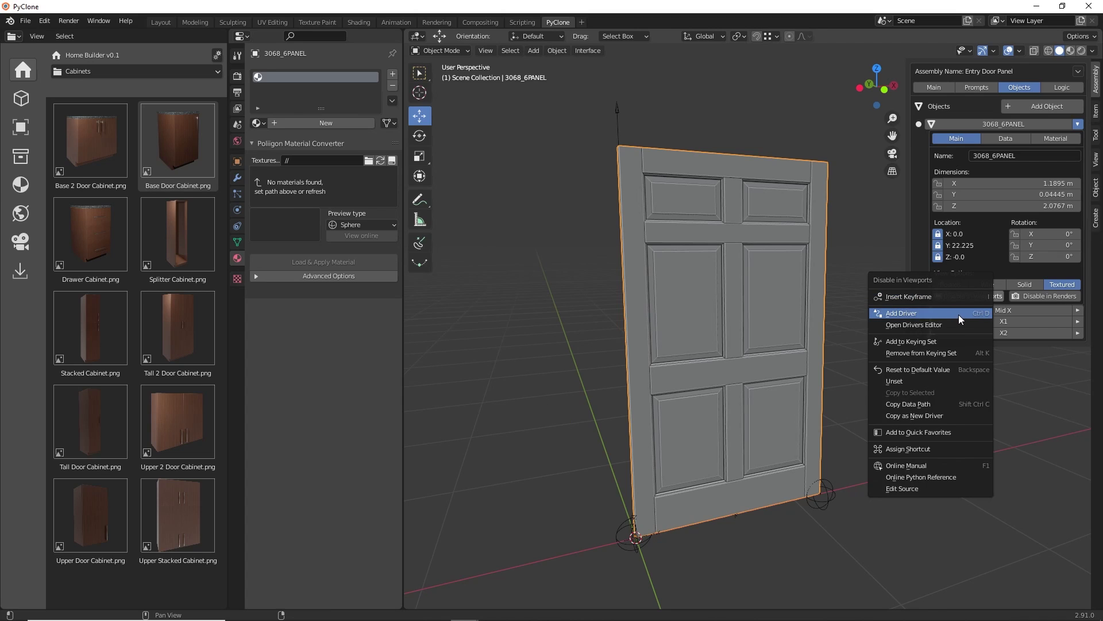
pyautogui.click(958, 314)
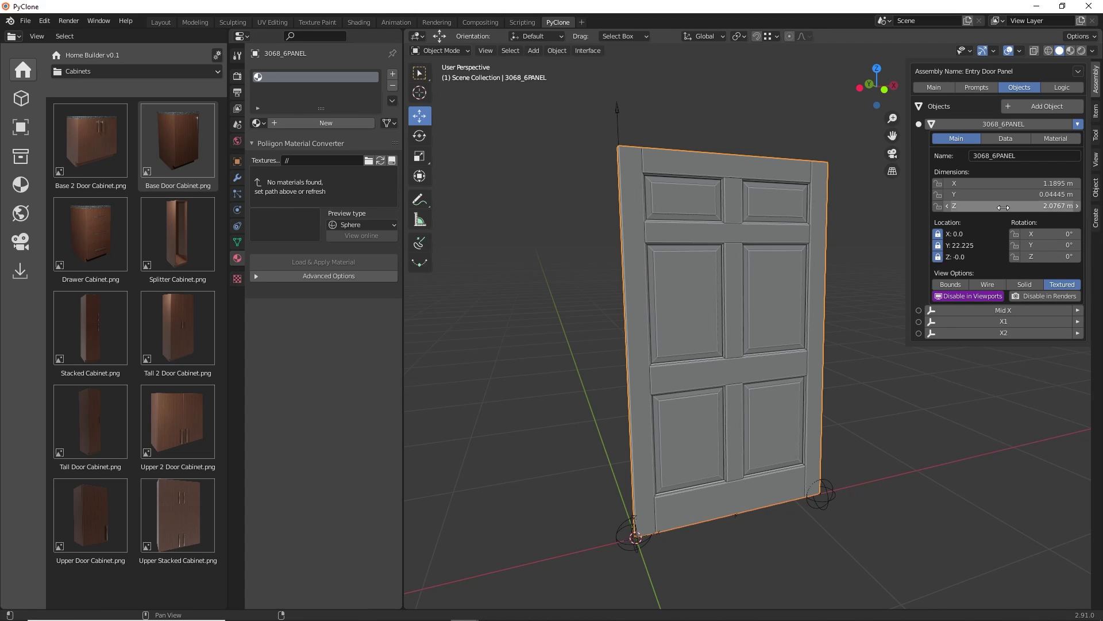
# Add the assembly's Hide prompt as a driver variable, delete the default var, and set the hide_viewport formula to Hide.
pyautogui.click(1062, 87)
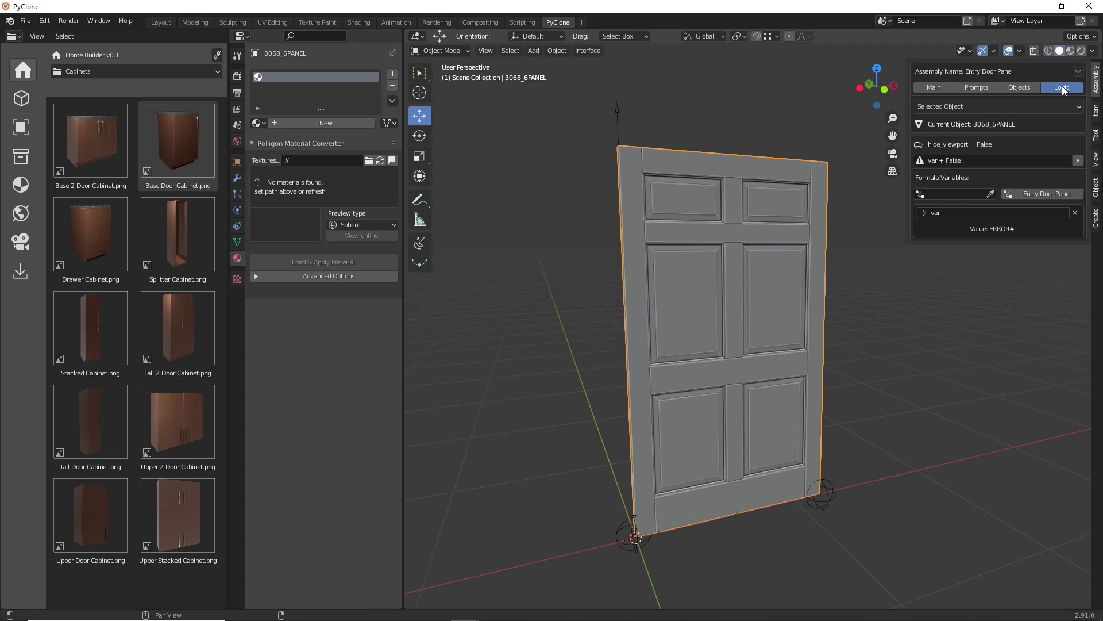
pyautogui.click(1052, 193)
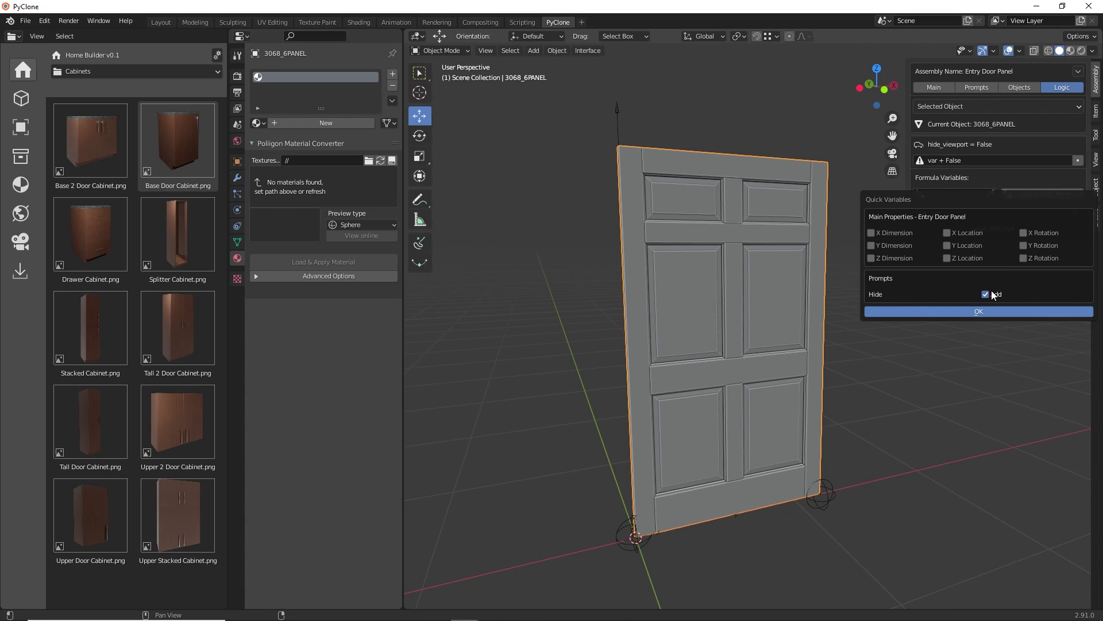
pyautogui.click(987, 310)
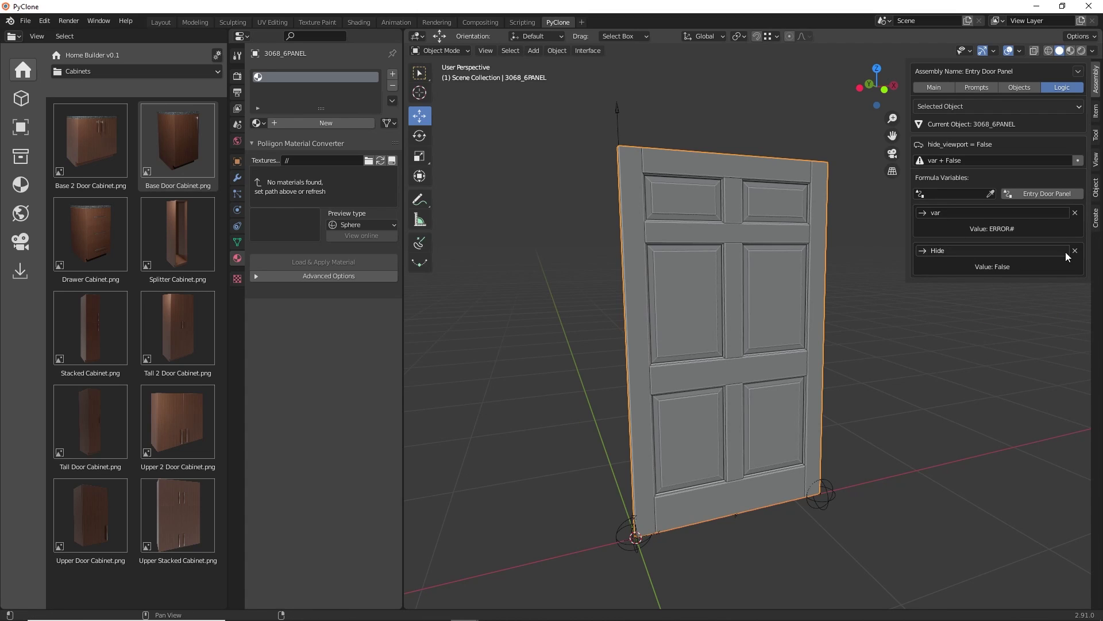
pyautogui.click(1075, 212)
pyautogui.click(955, 216)
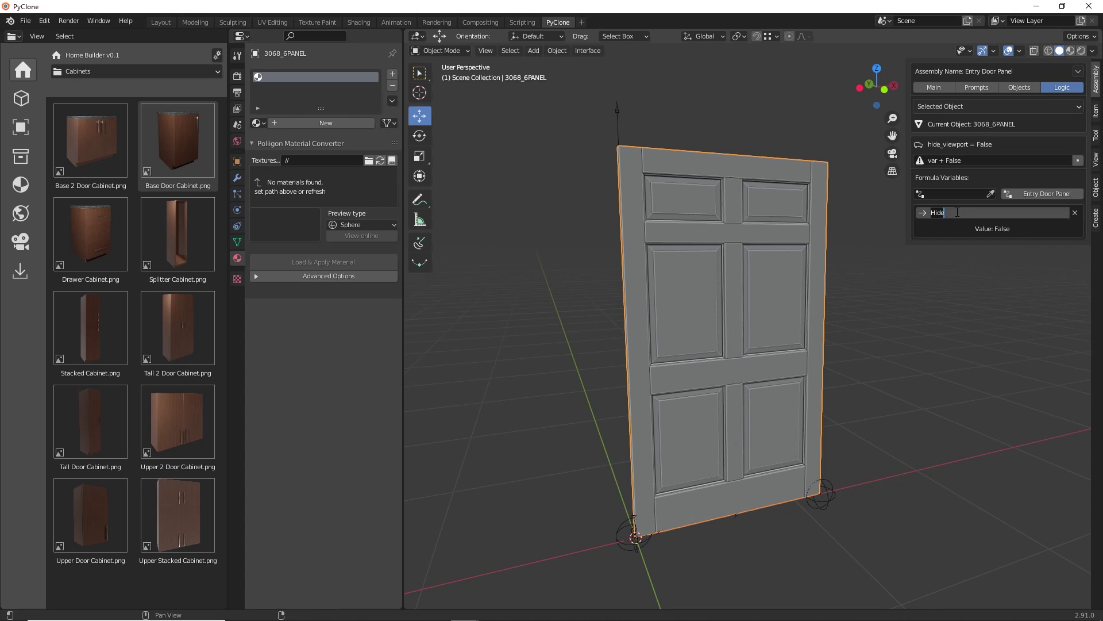
pyautogui.hotkey('ctrl', 'c')
pyautogui.click(960, 161)
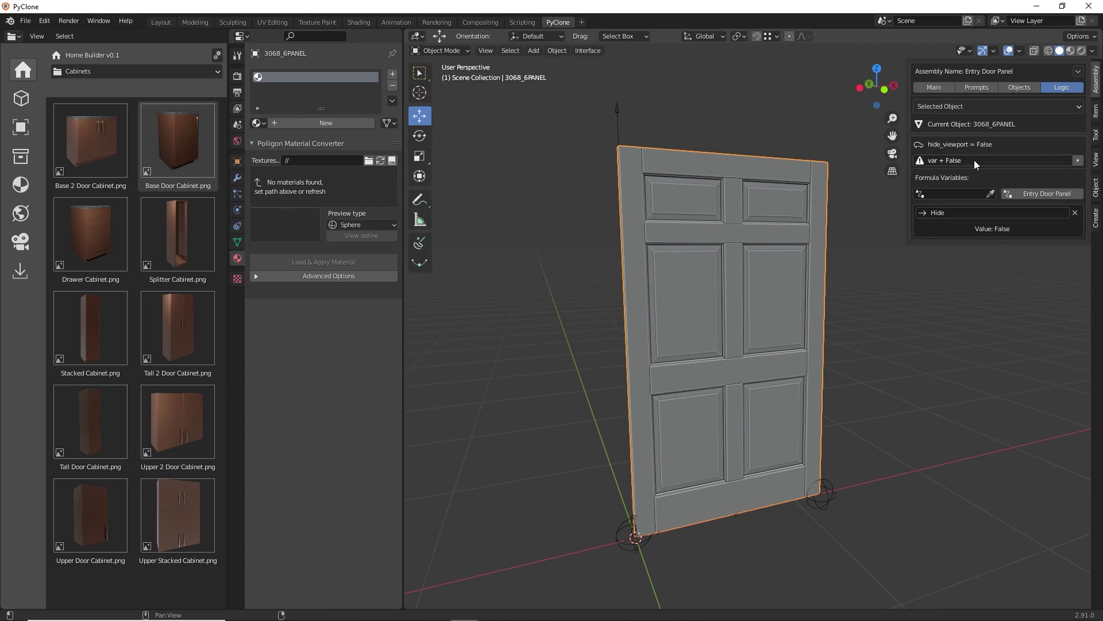
pyautogui.hotkey('ctrl', 'v')
pyautogui.press('Return')
# Toggle the Hide prompt on and off to test the door's viewport visibility, leaving it off.
pyautogui.click(976, 91)
pyautogui.click(1060, 124)
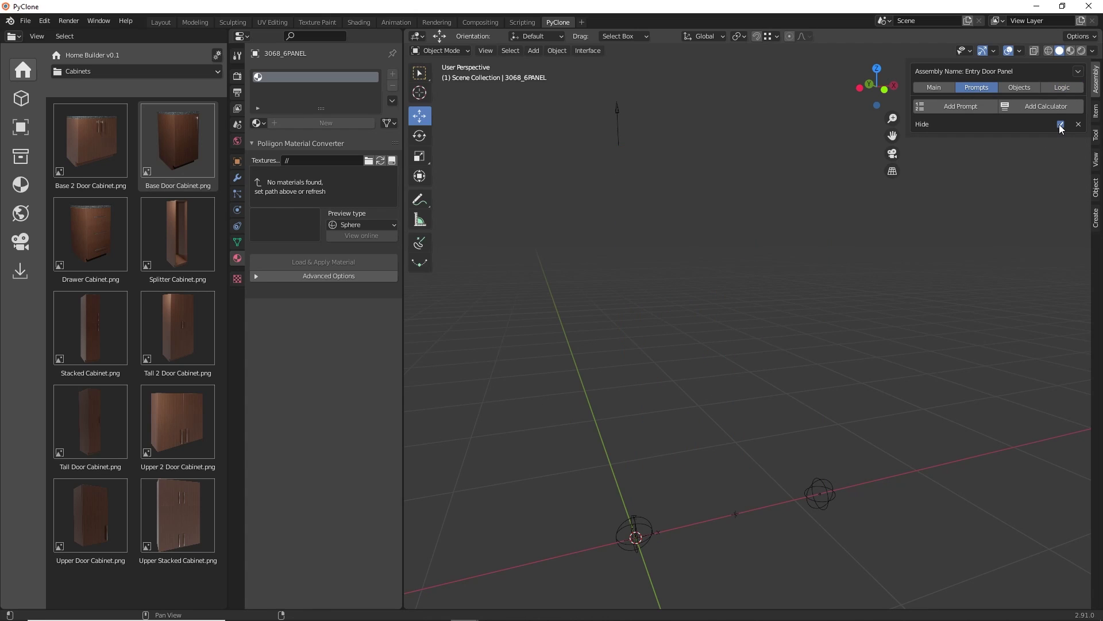
pyautogui.click(1060, 124)
pyautogui.click(1060, 124)
pyautogui.click(1060, 124)
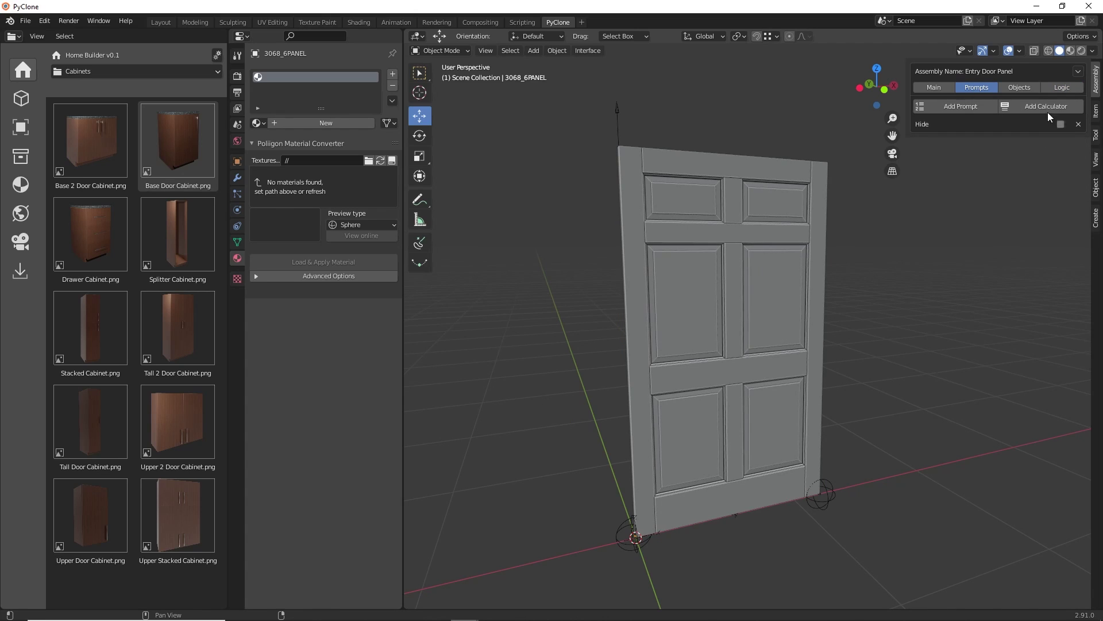
# Copy the door mesh's Disable in Viewports driver and paste it onto Disable in Renders.
pyautogui.click(1017, 89)
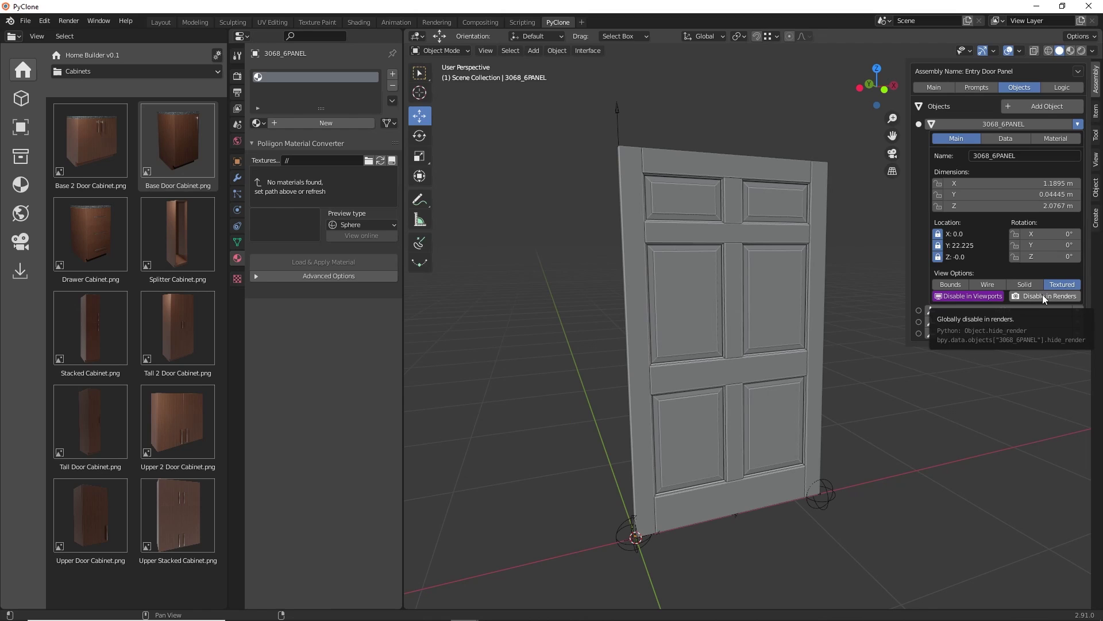
pyautogui.rightClick(971, 295)
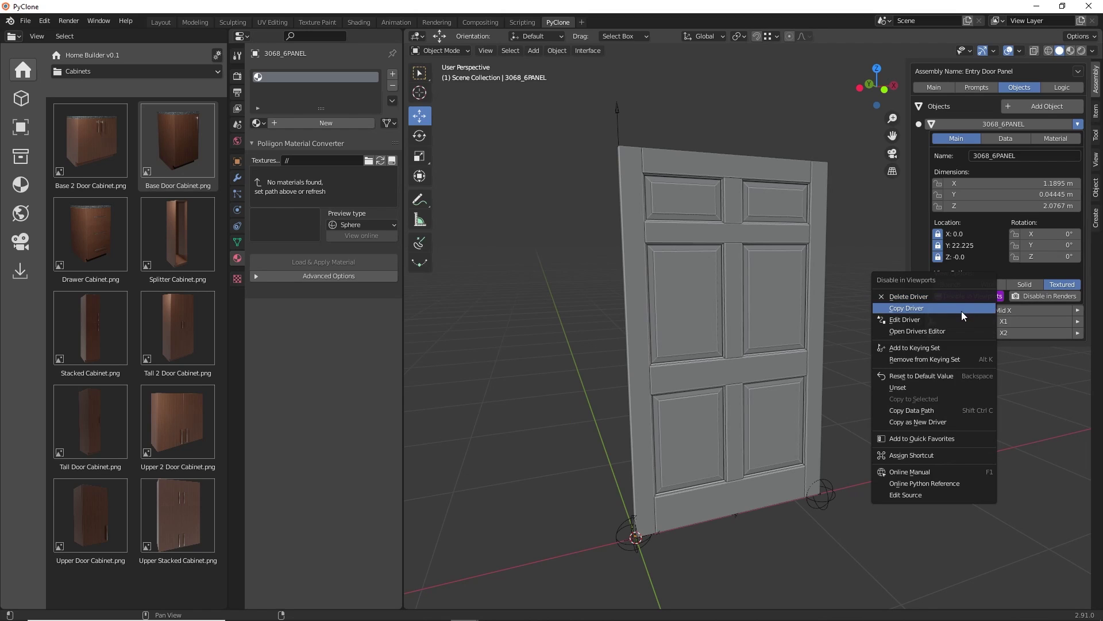
pyautogui.click(971, 305)
pyautogui.rightClick(1037, 294)
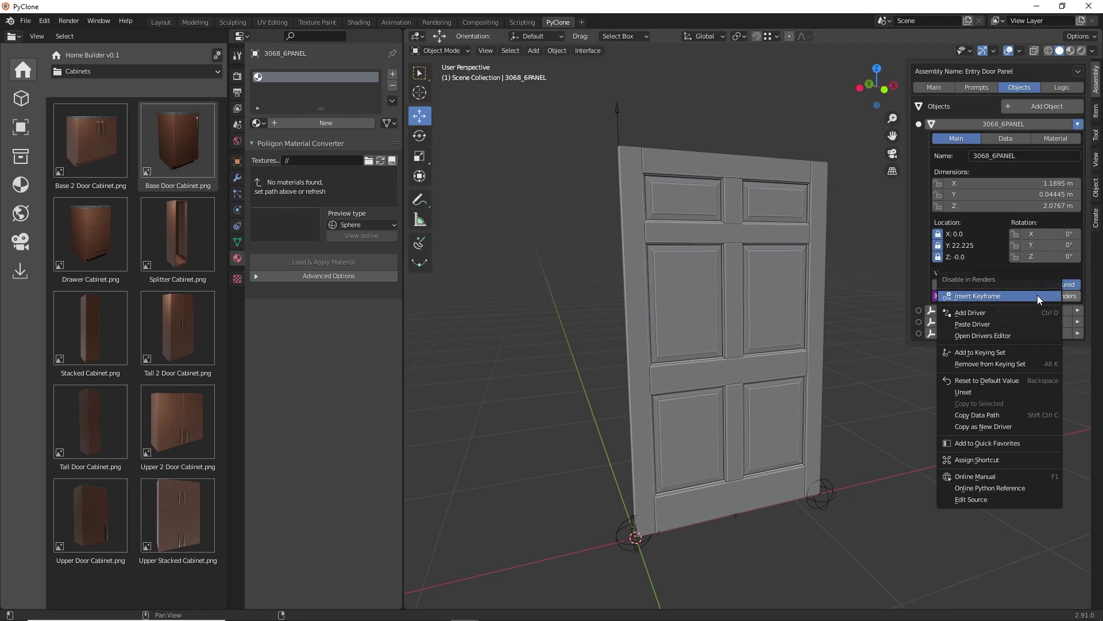
pyautogui.click(1023, 322)
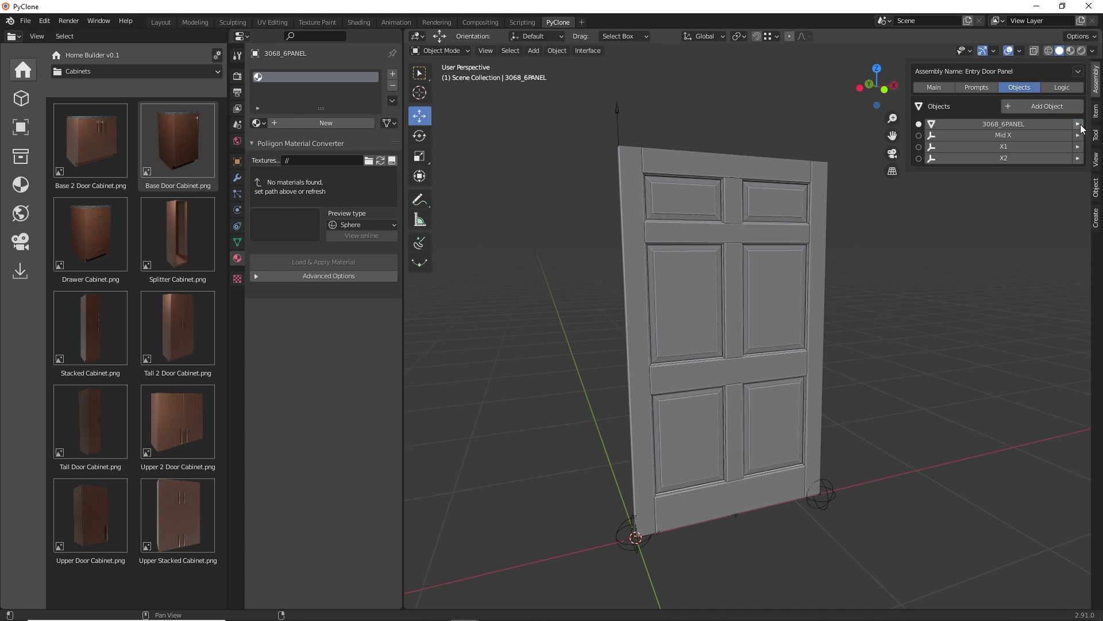
# Rename the Entry Door Panel assembly as 6 Panel Door.
pyautogui.click(977, 124)
pyautogui.click(934, 88)
pyautogui.click(992, 104)
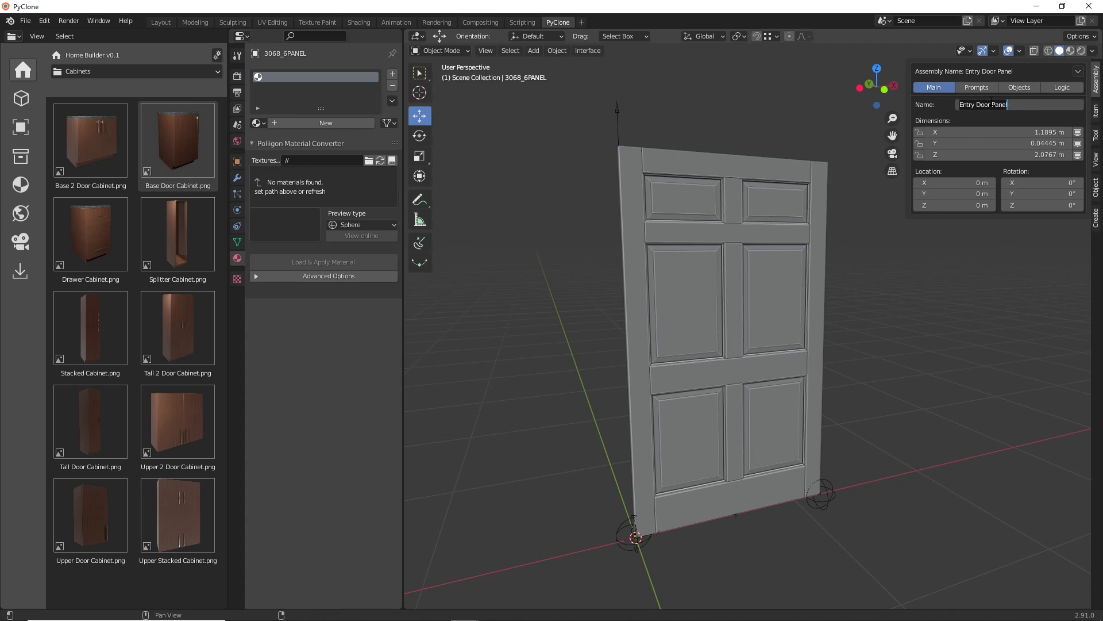
pyautogui.write('6 Panel Door')
pyautogui.press('Return')
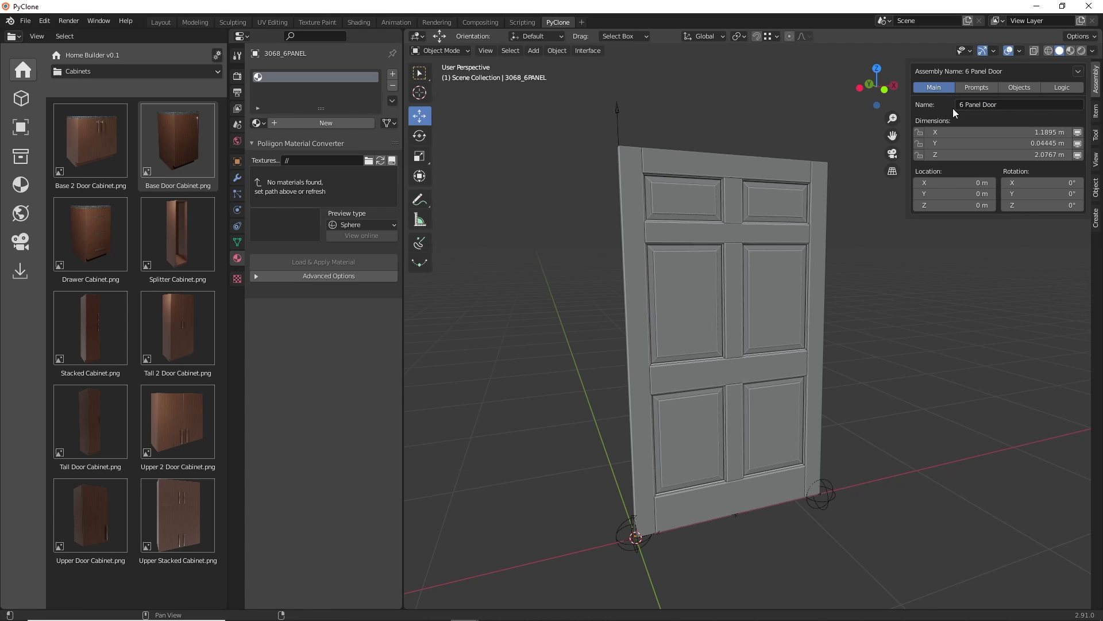
# Save the current asset to the Deco category of the Entry Door Panels library.
pyautogui.click(217, 55)
pyautogui.click(371, 81)
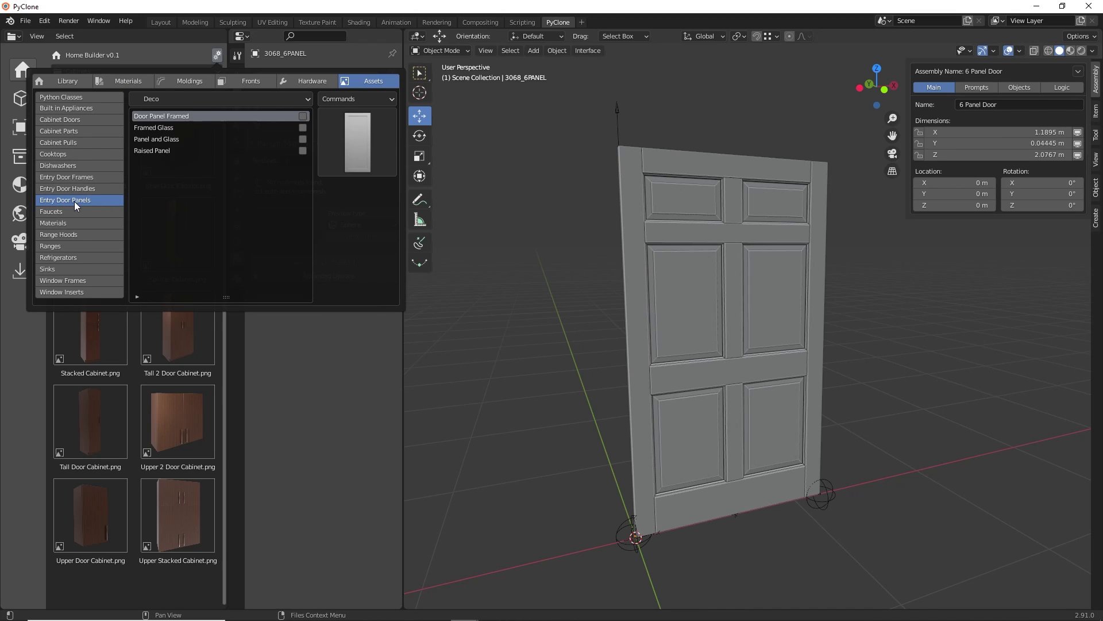
pyautogui.click(210, 99)
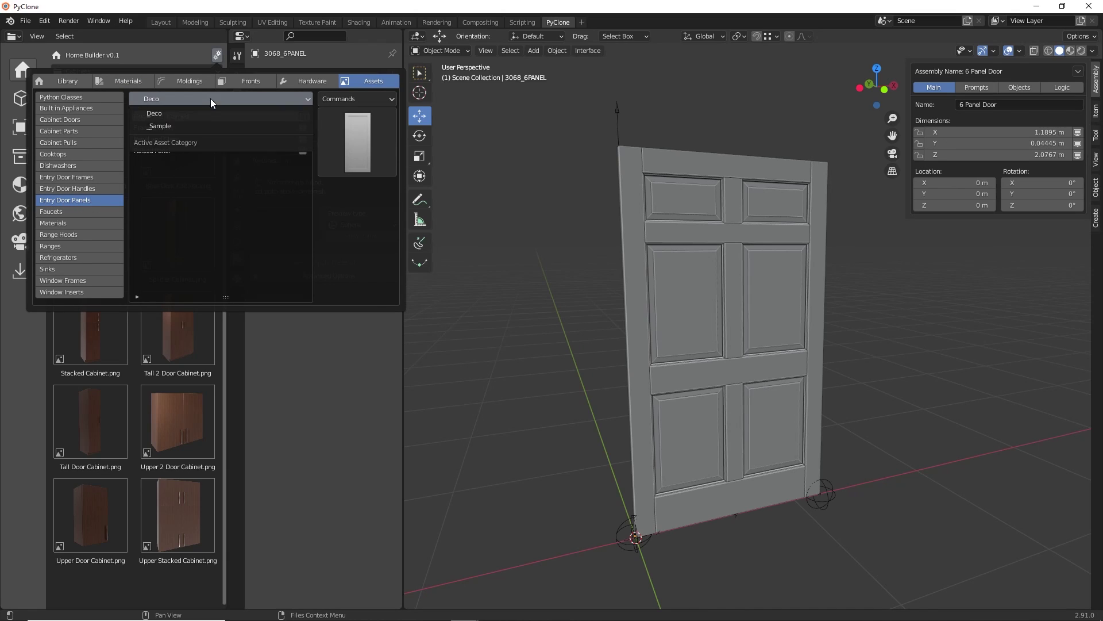
pyautogui.click(194, 113)
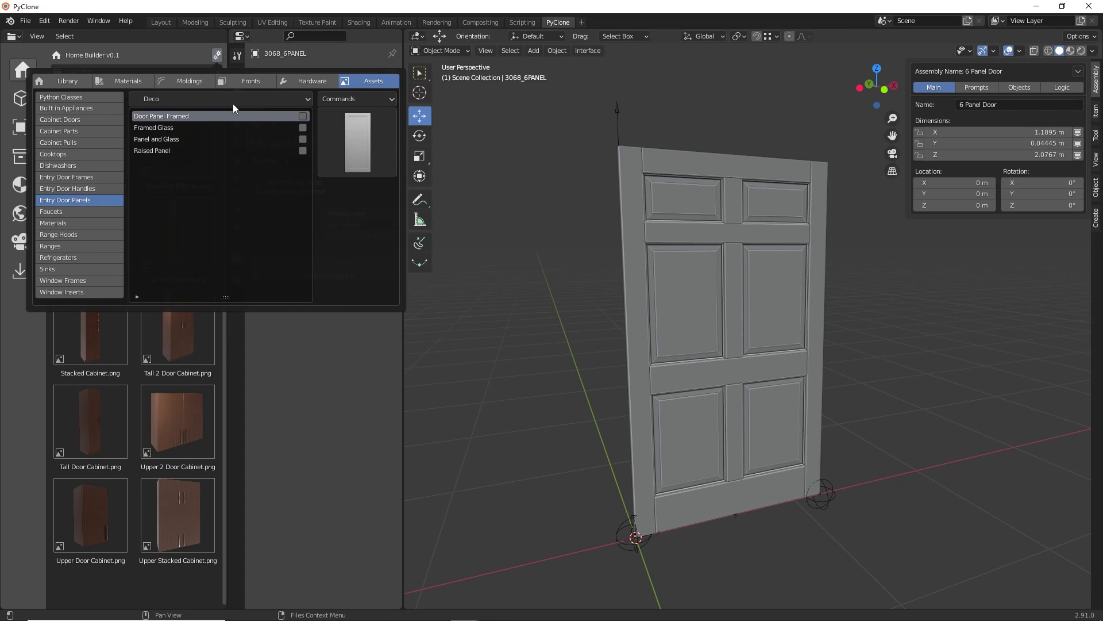
pyautogui.click(340, 97)
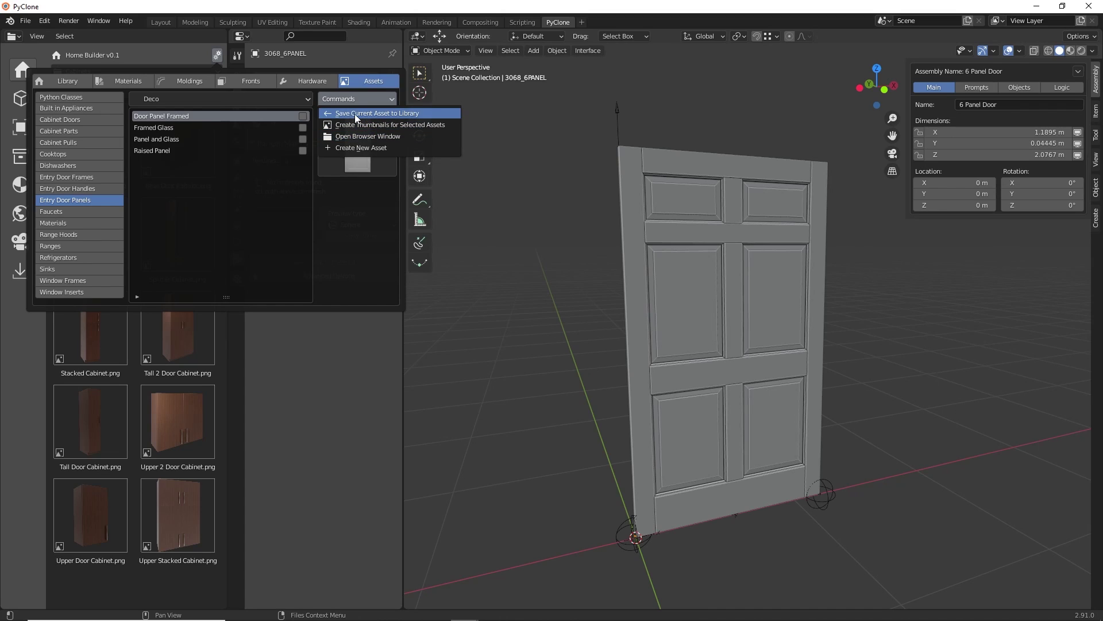
pyautogui.click(357, 114)
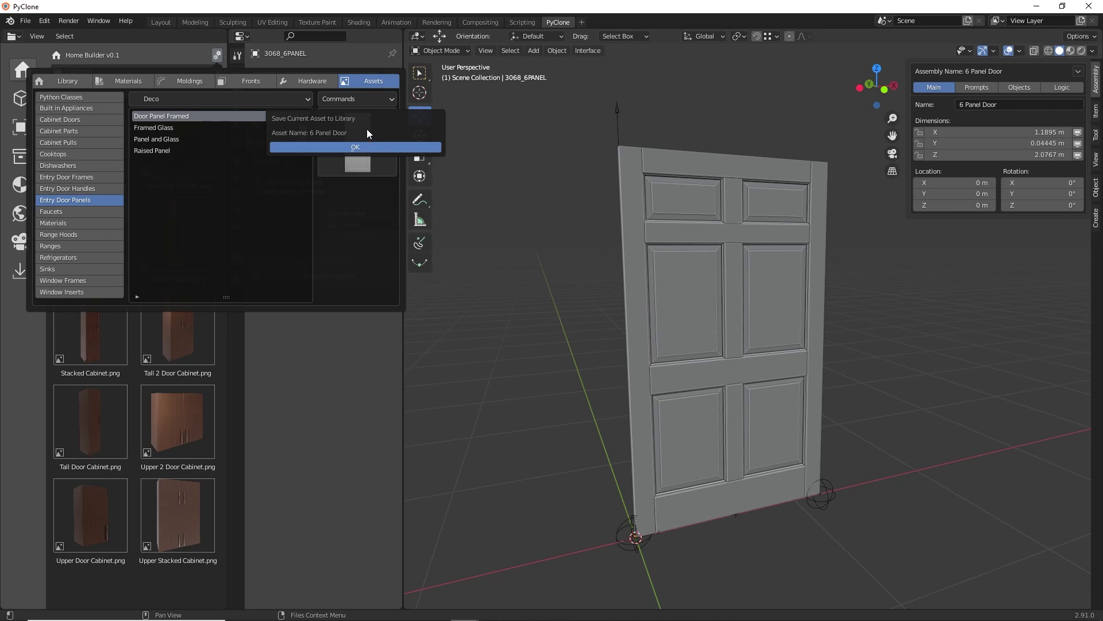
pyautogui.press('Return')
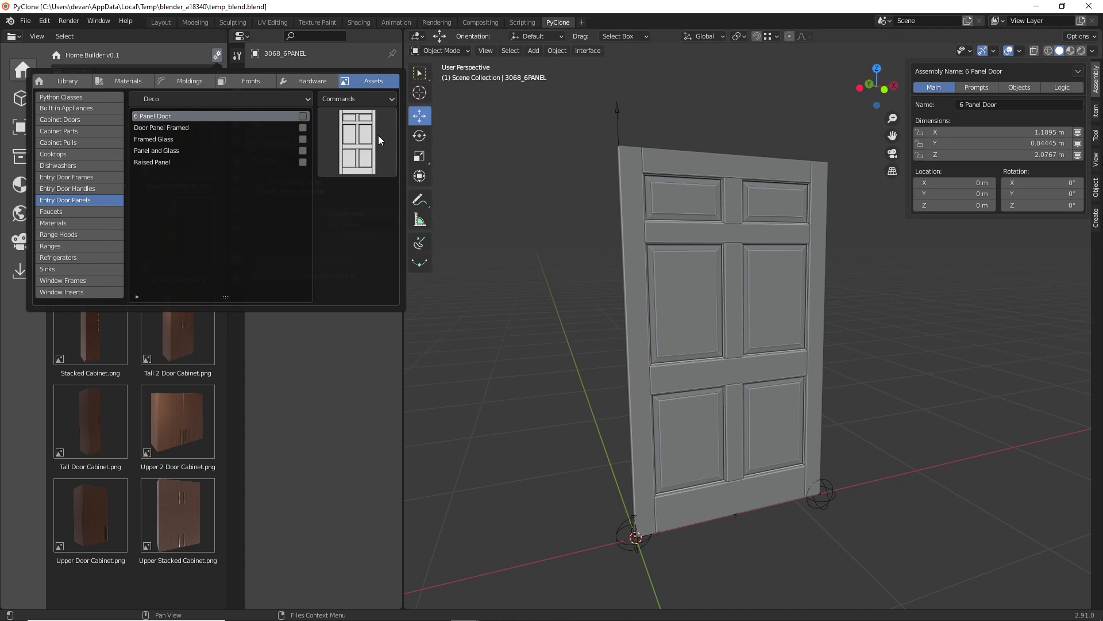